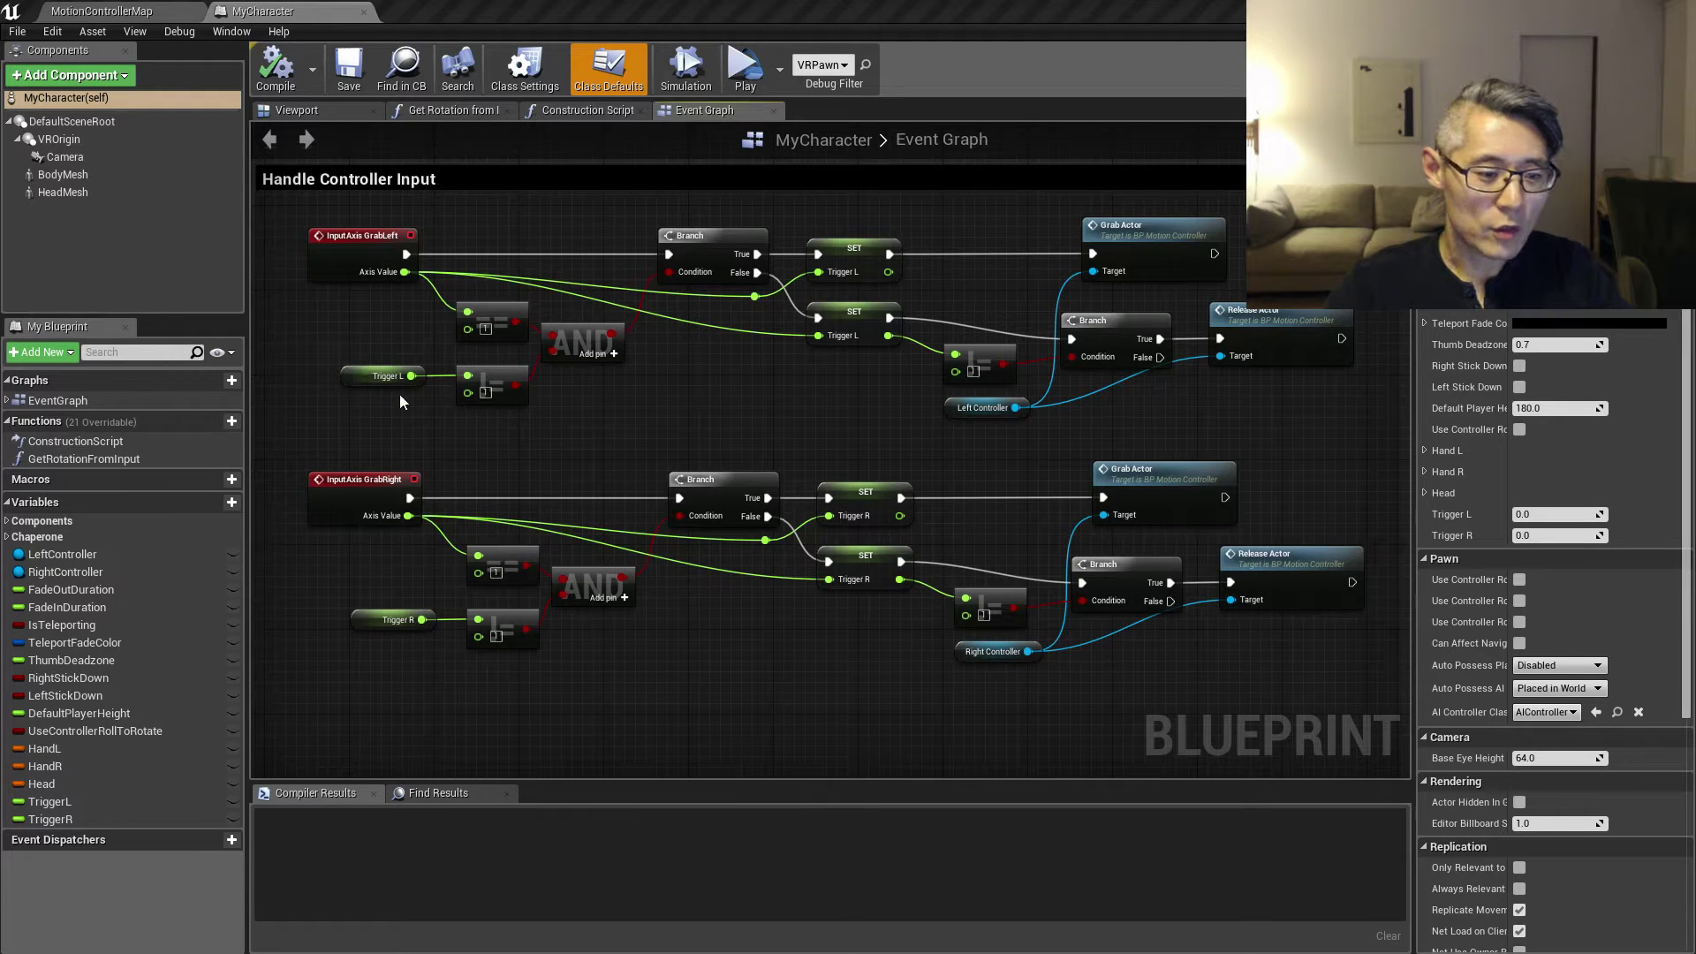
Step: Open the MyAnimBP animation blueprint from the Mannequin folder, dock it with the other editors and show its Event Graph
{"action": "left_click", "coordinate": [146, 11]}
{"action": "double_click", "coordinate": [374, 174]}
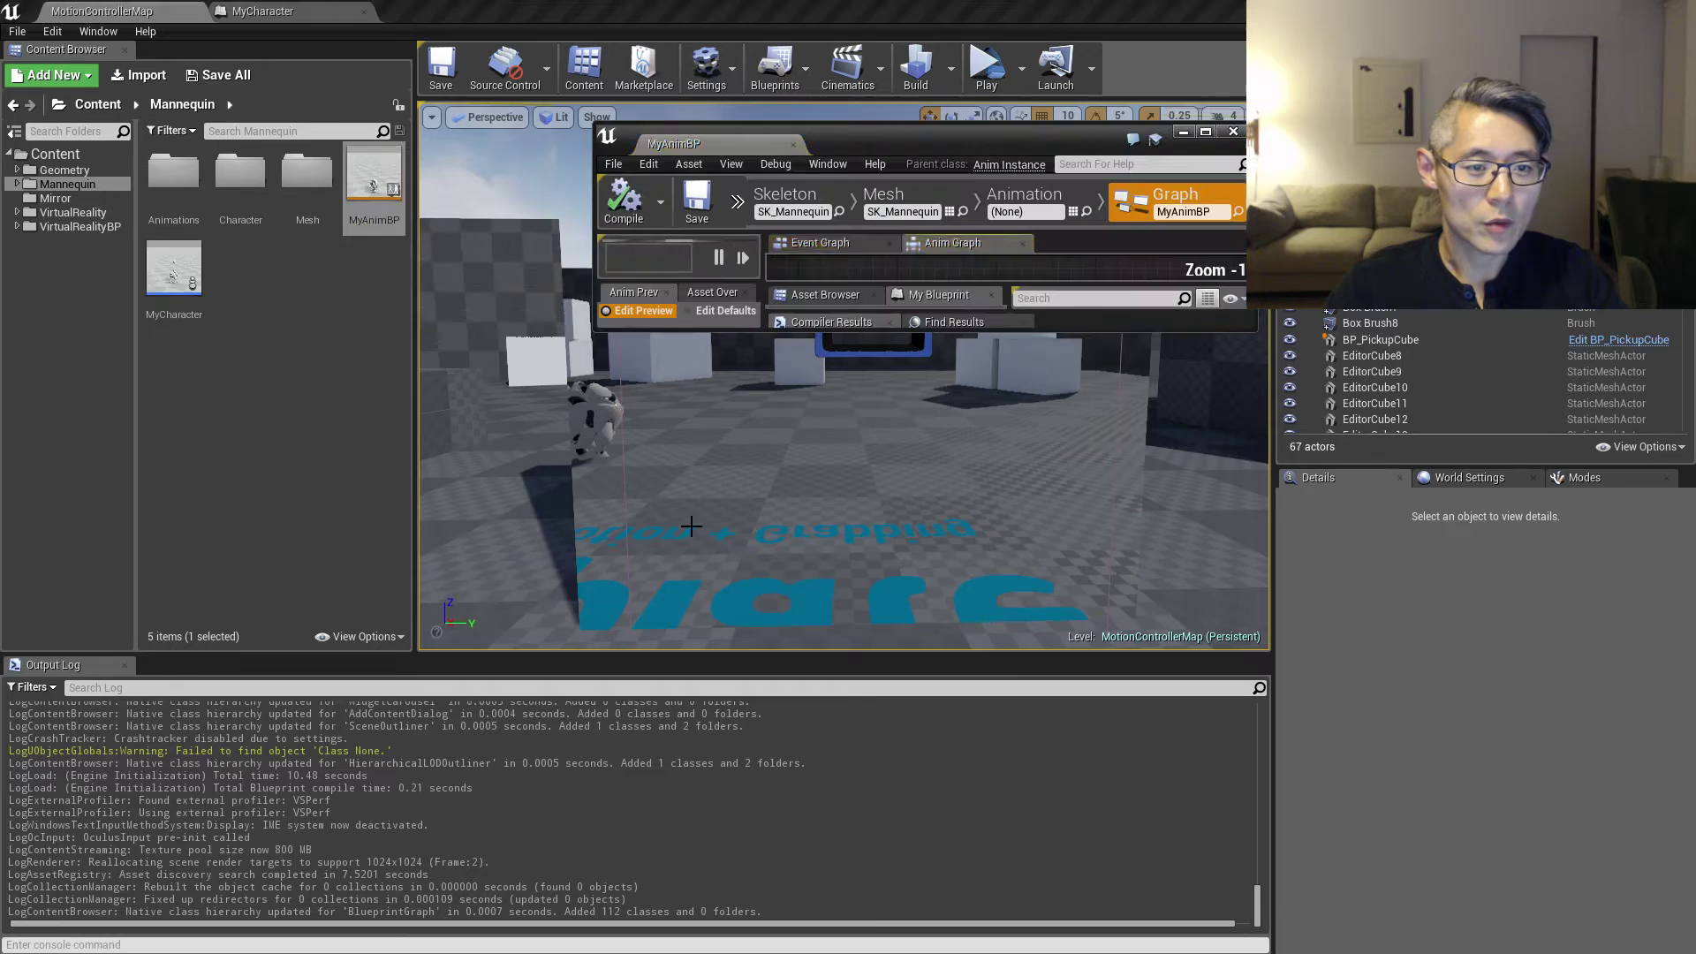
{"action": "left_click_drag", "start_coordinate": [673, 143], "coordinate": [474, 11]}
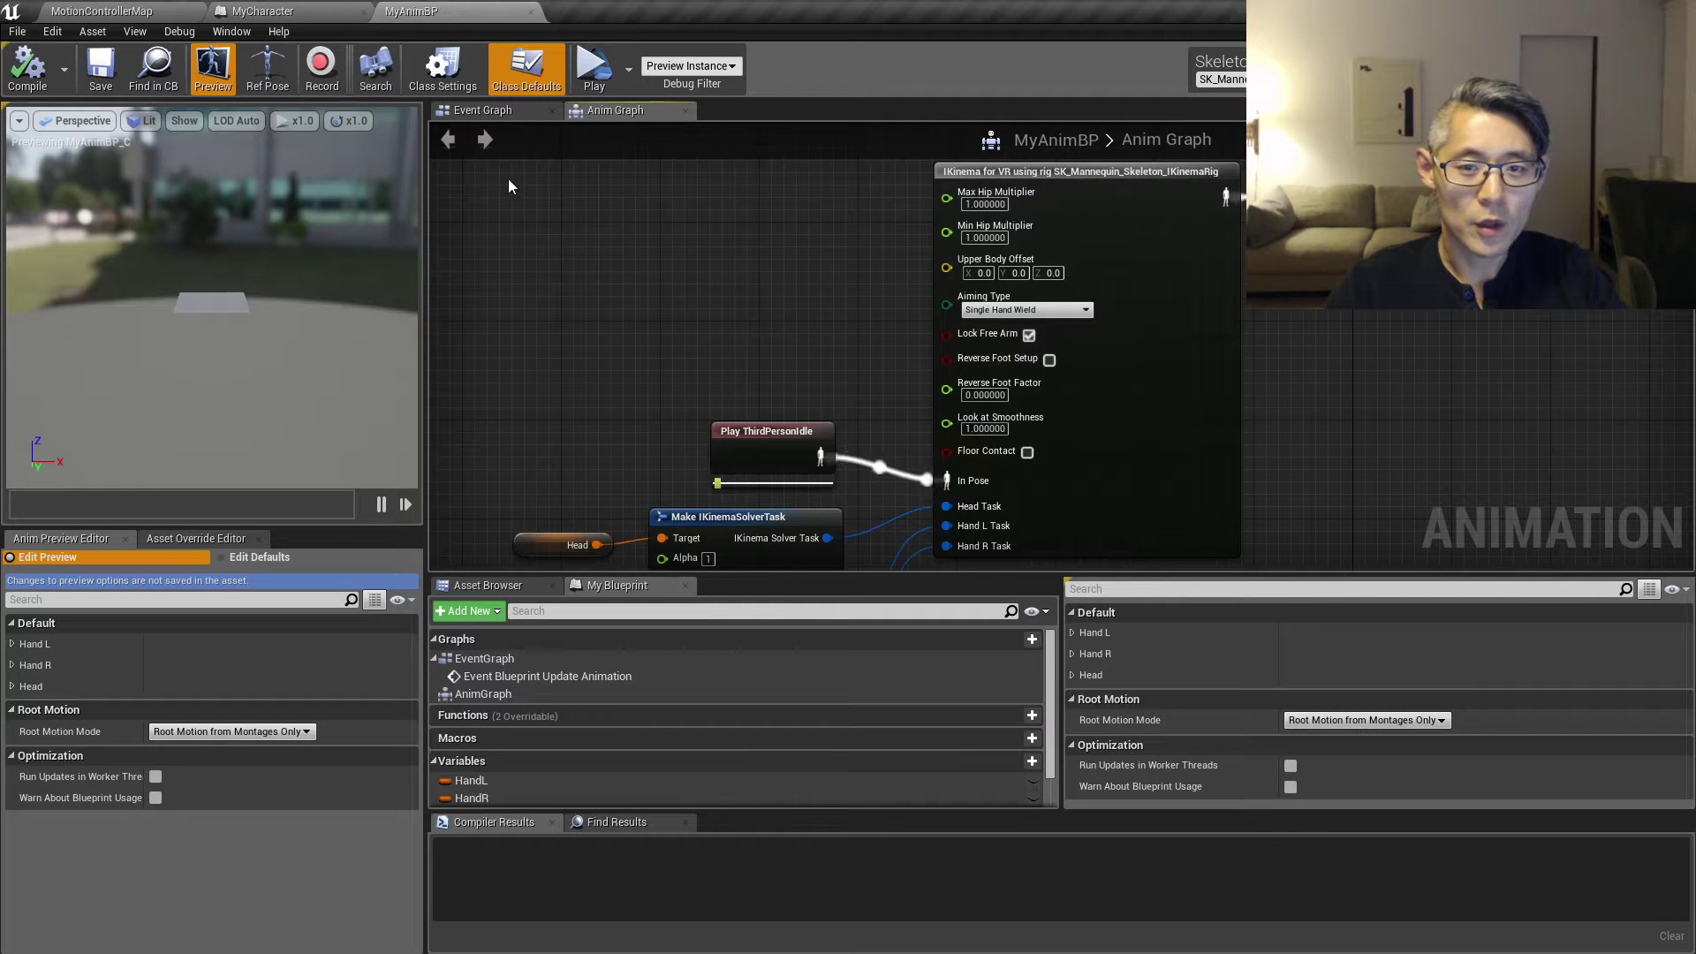
{"action": "left_click", "coordinate": [489, 109]}
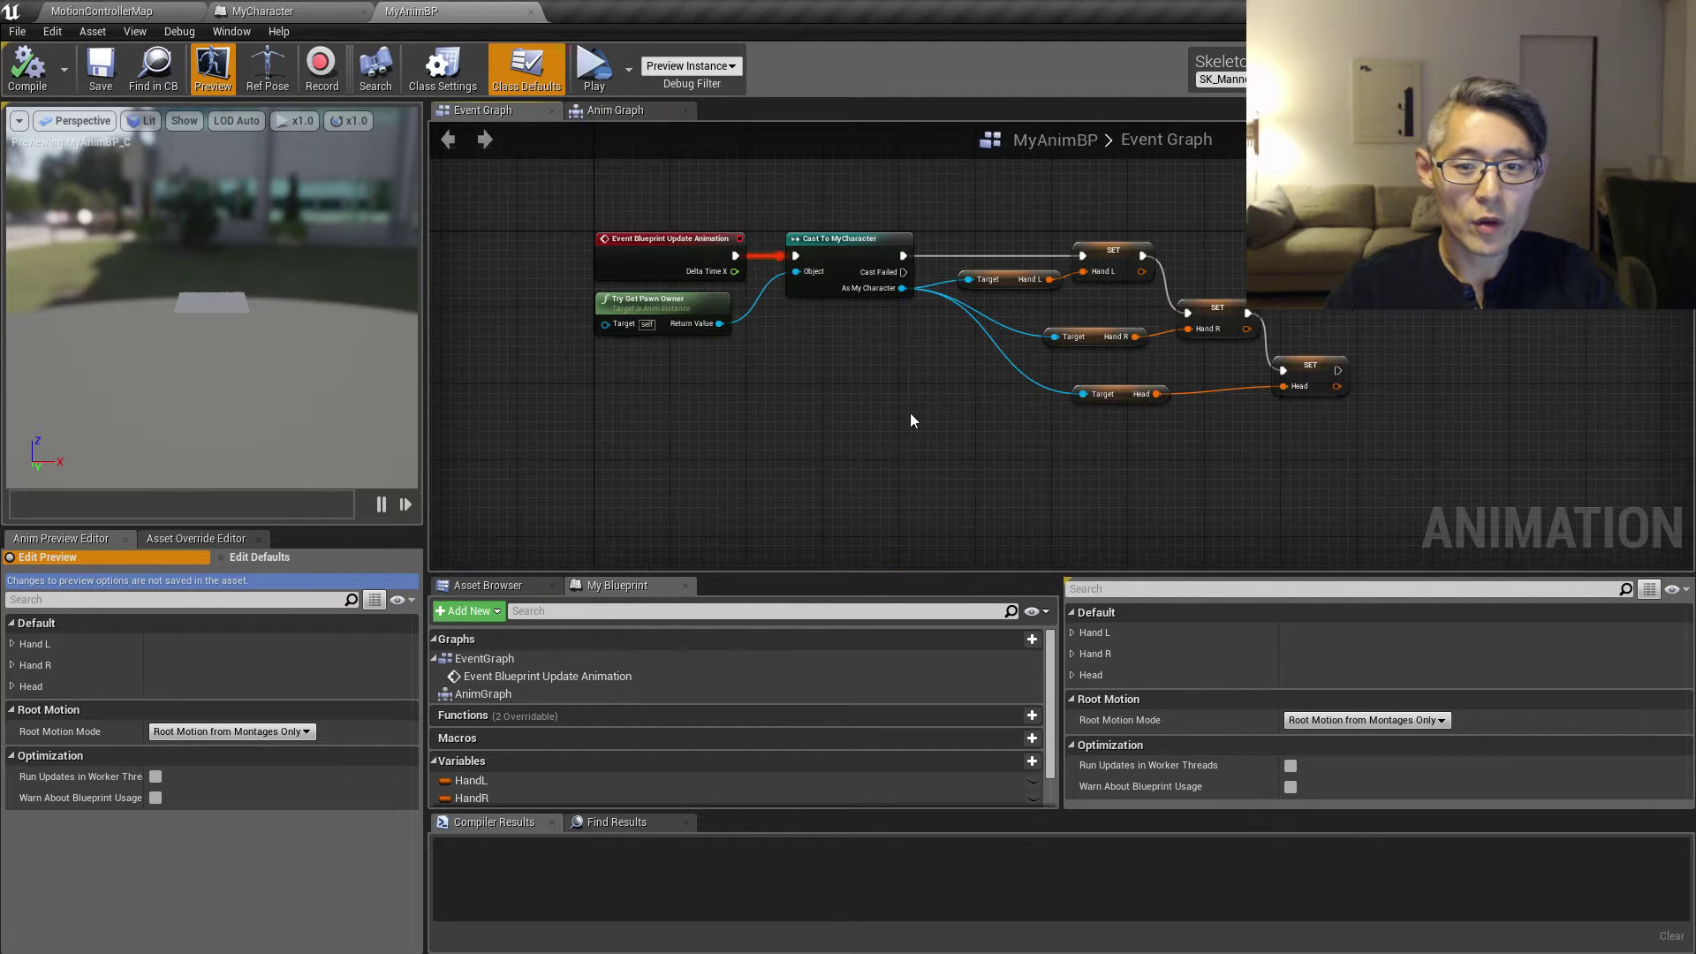
Step: Add a reroute node below the Head getter, wired from the As My Character output of the Cast To MyCharacter node
{"action": "scroll", "coordinate": [1091, 331], "scroll_direction": "up", "scroll_amount": 2}
{"action": "right_click_drag", "start_coordinate": [1168, 336], "coordinate": [931, 340]}
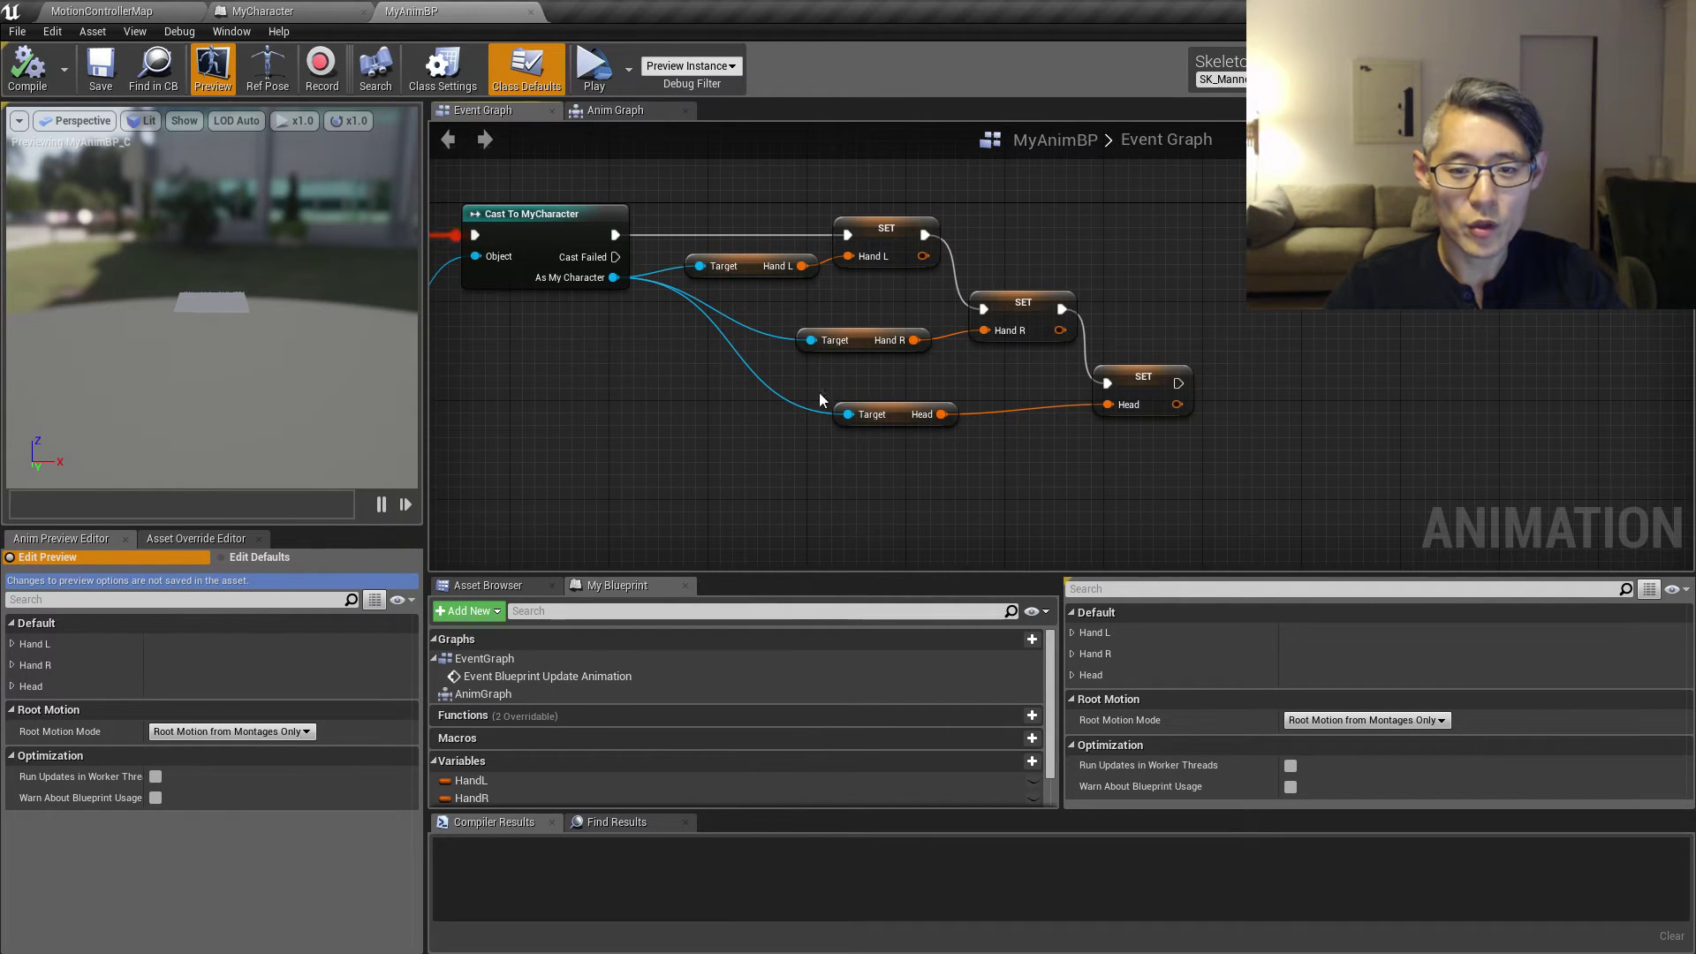
{"action": "left_click_drag", "start_coordinate": [609, 277], "coordinate": [867, 476]}
{"action": "scroll", "coordinate": [954, 725], "scroll_direction": "down", "scroll_amount": 5}
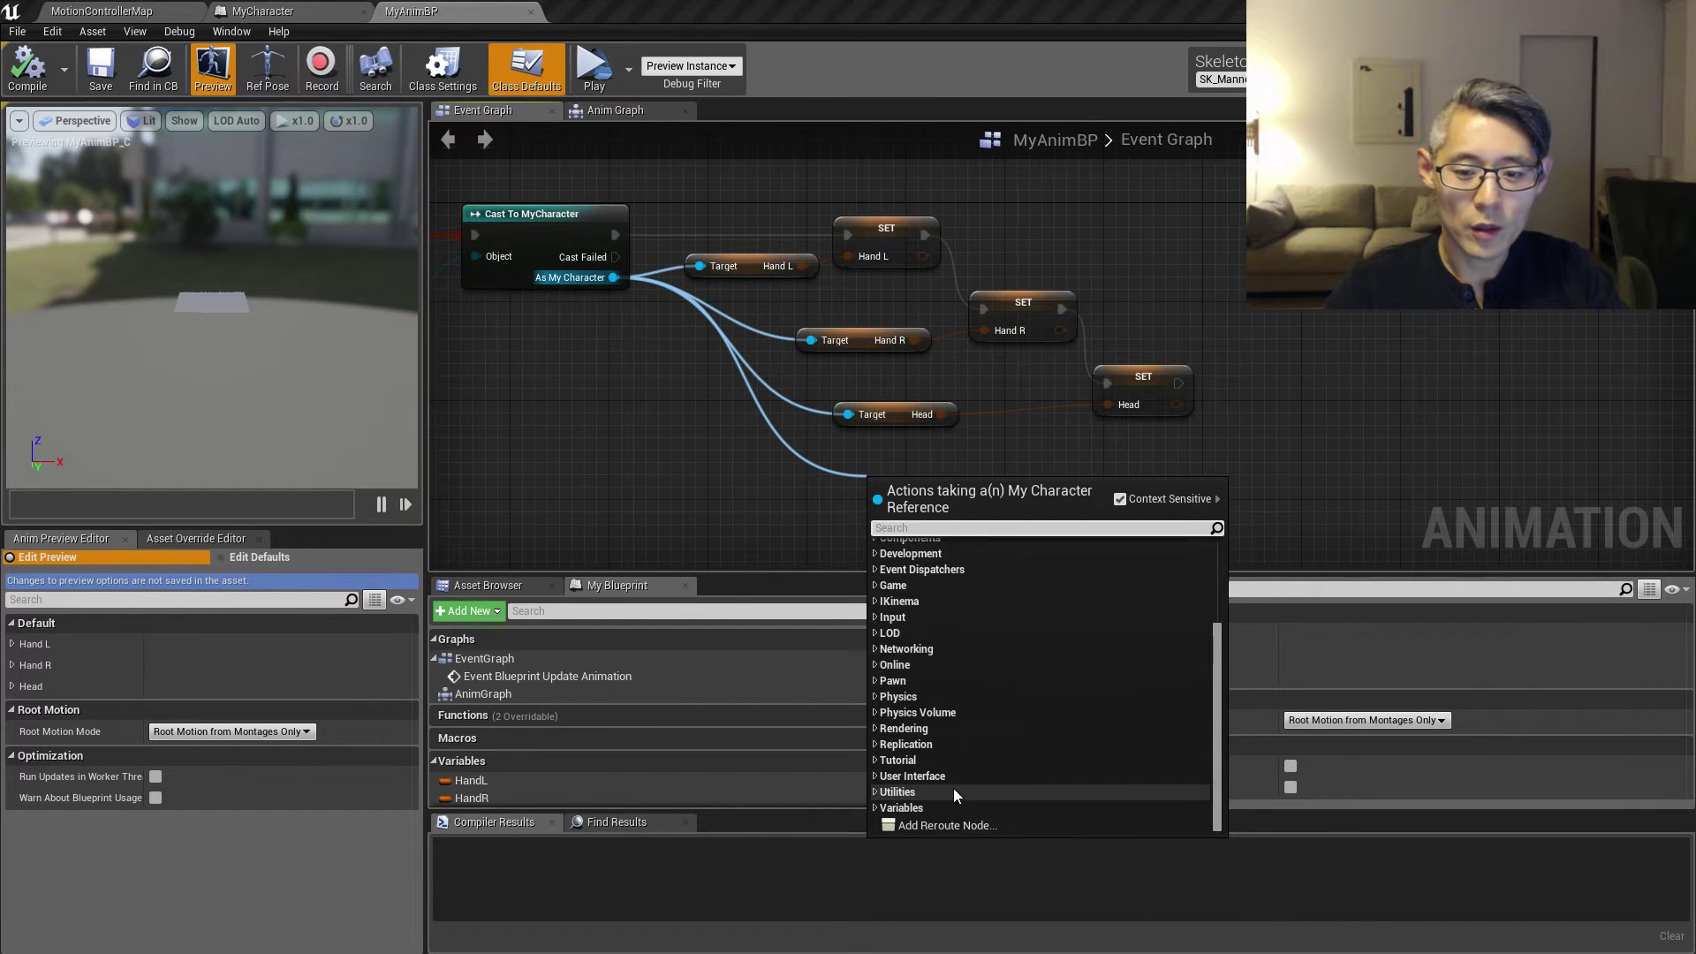
{"action": "left_click", "coordinate": [914, 825]}
Step: Add a Get Trigger L node fed by the new reroute node
{"action": "right_click_drag", "start_coordinate": [1026, 459], "coordinate": [836, 463]}
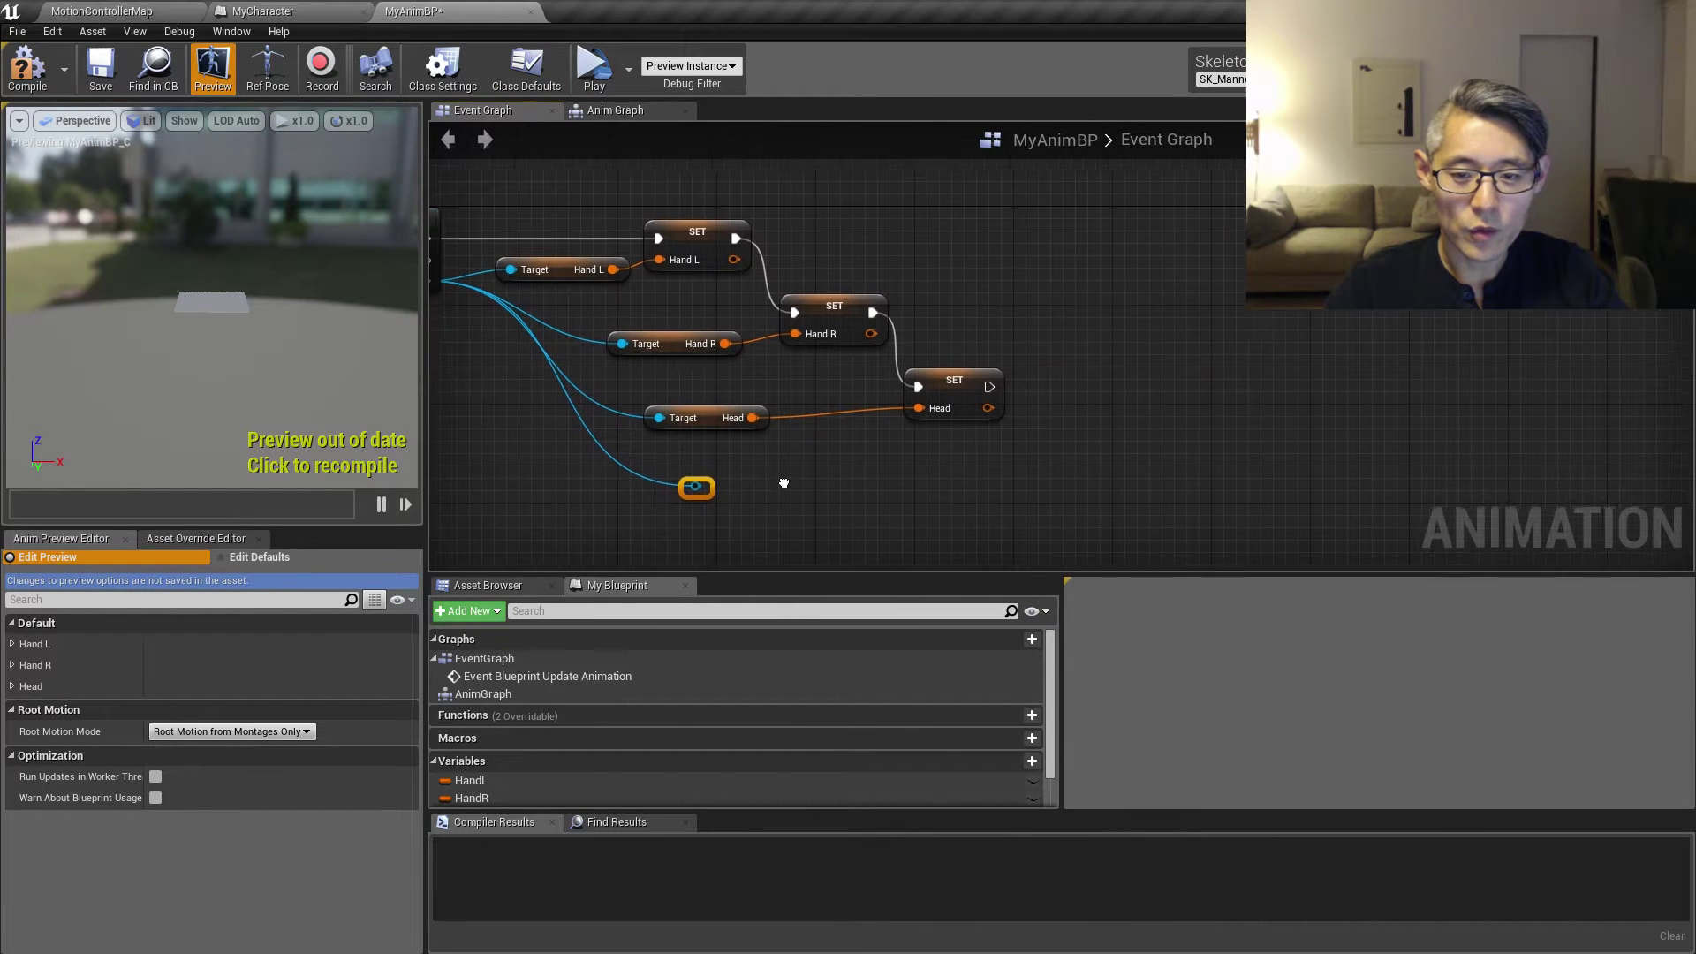
{"action": "left_click_drag", "start_coordinate": [692, 489], "coordinate": [919, 485]}
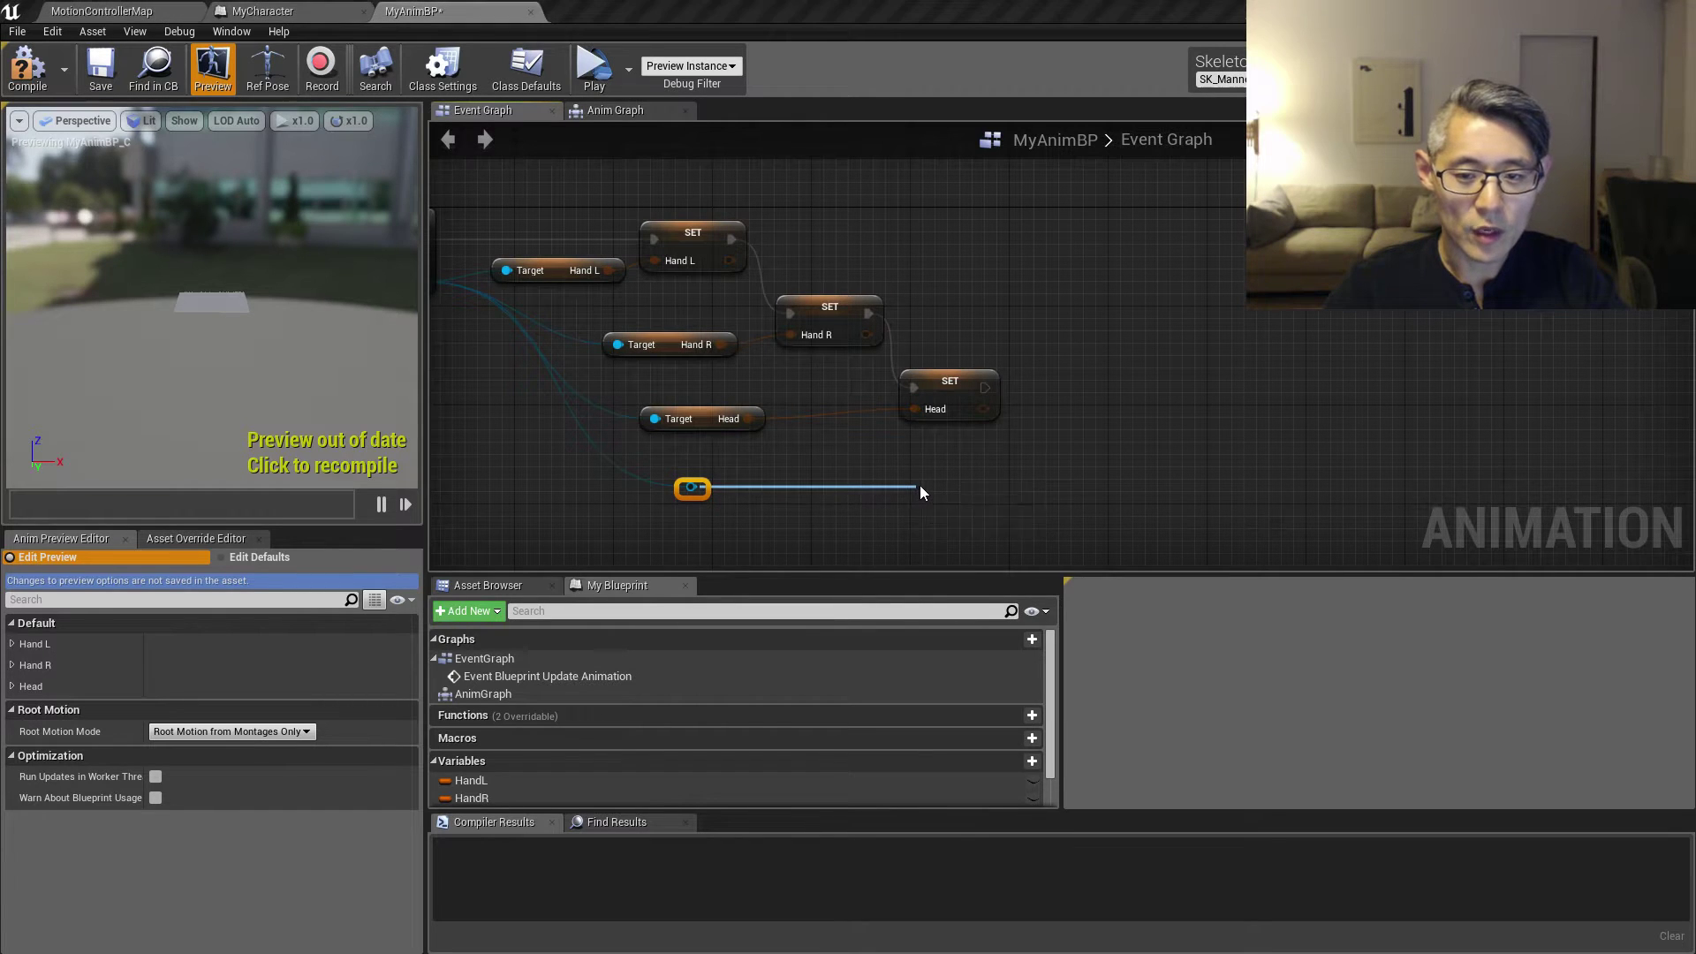
{"action": "type", "text": "get trigger"}
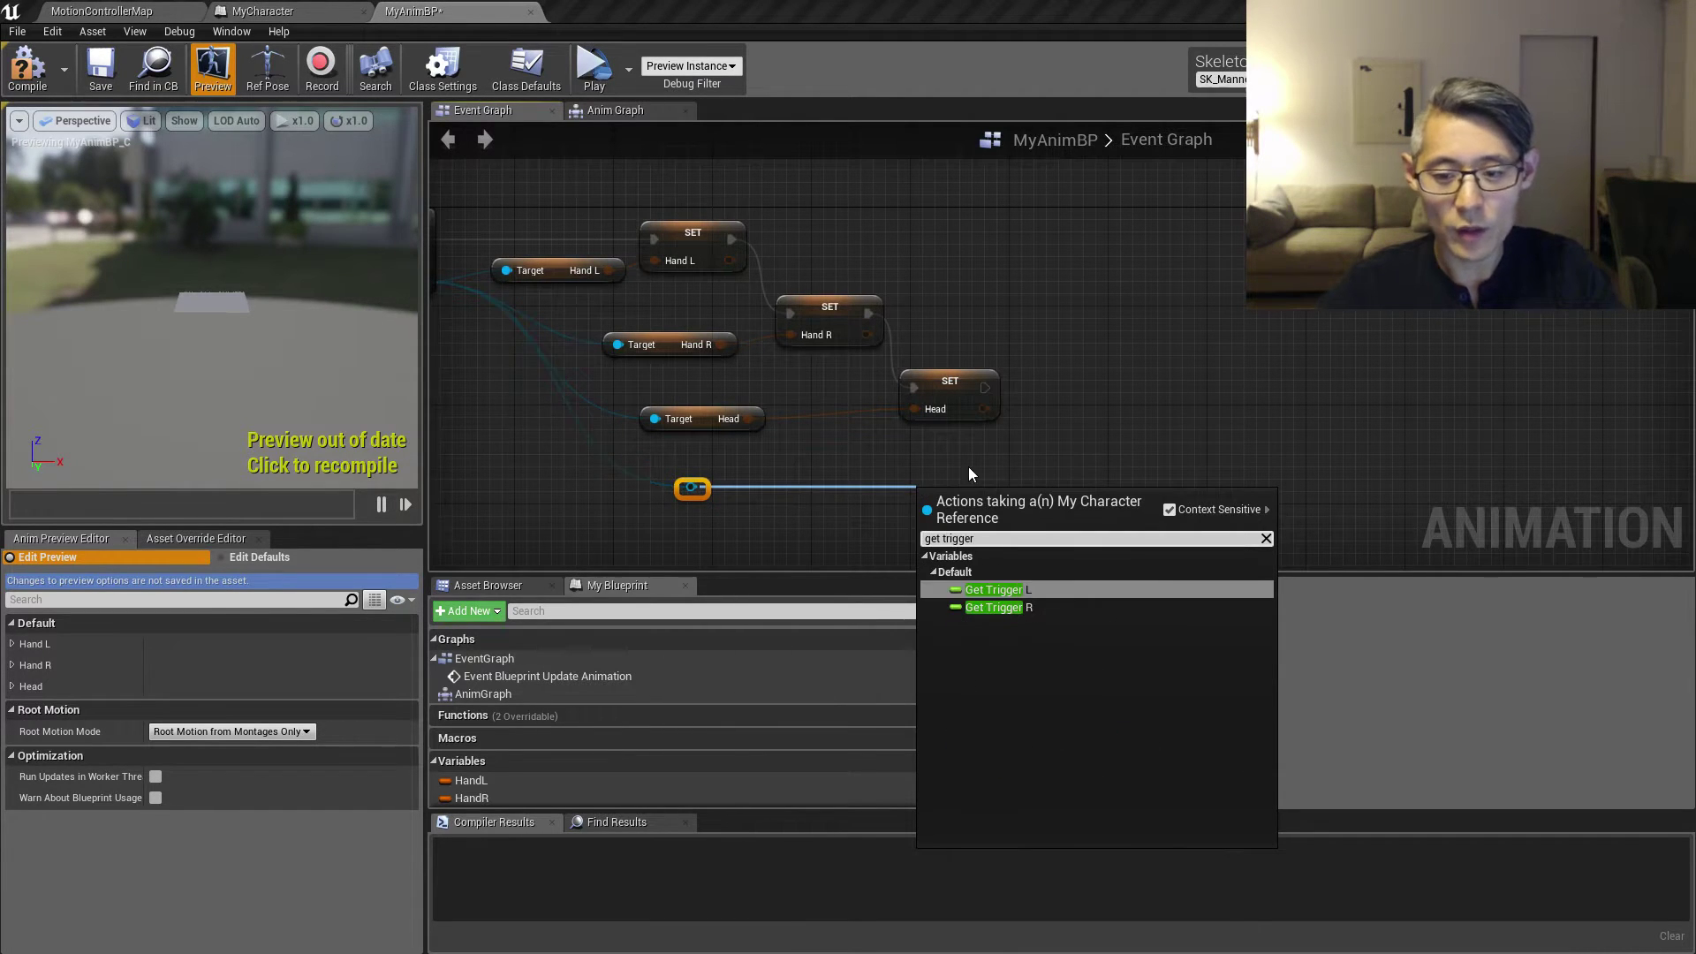
{"action": "key", "text": "Return"}
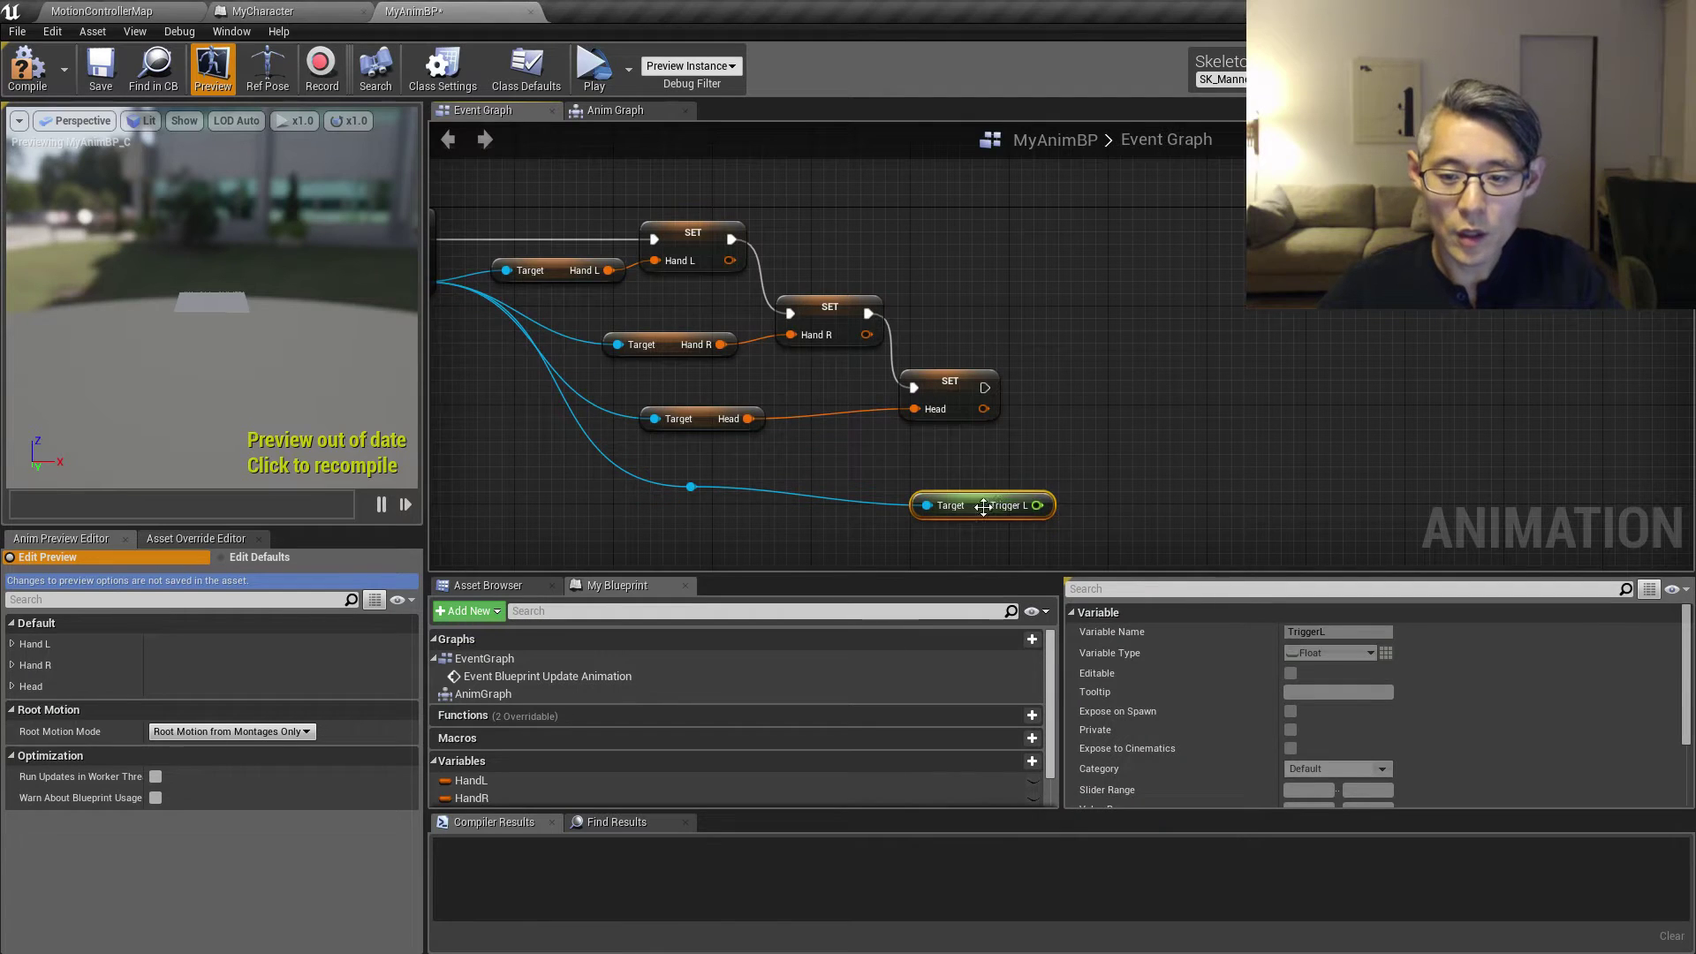
Step: Promote the Trigger L output to a variable named TriggerL and connect its SET node's execution after the Head SET node
{"action": "left_click_drag", "start_coordinate": [971, 493], "coordinate": [1062, 490]}
{"action": "left_click", "coordinate": [1136, 542]}
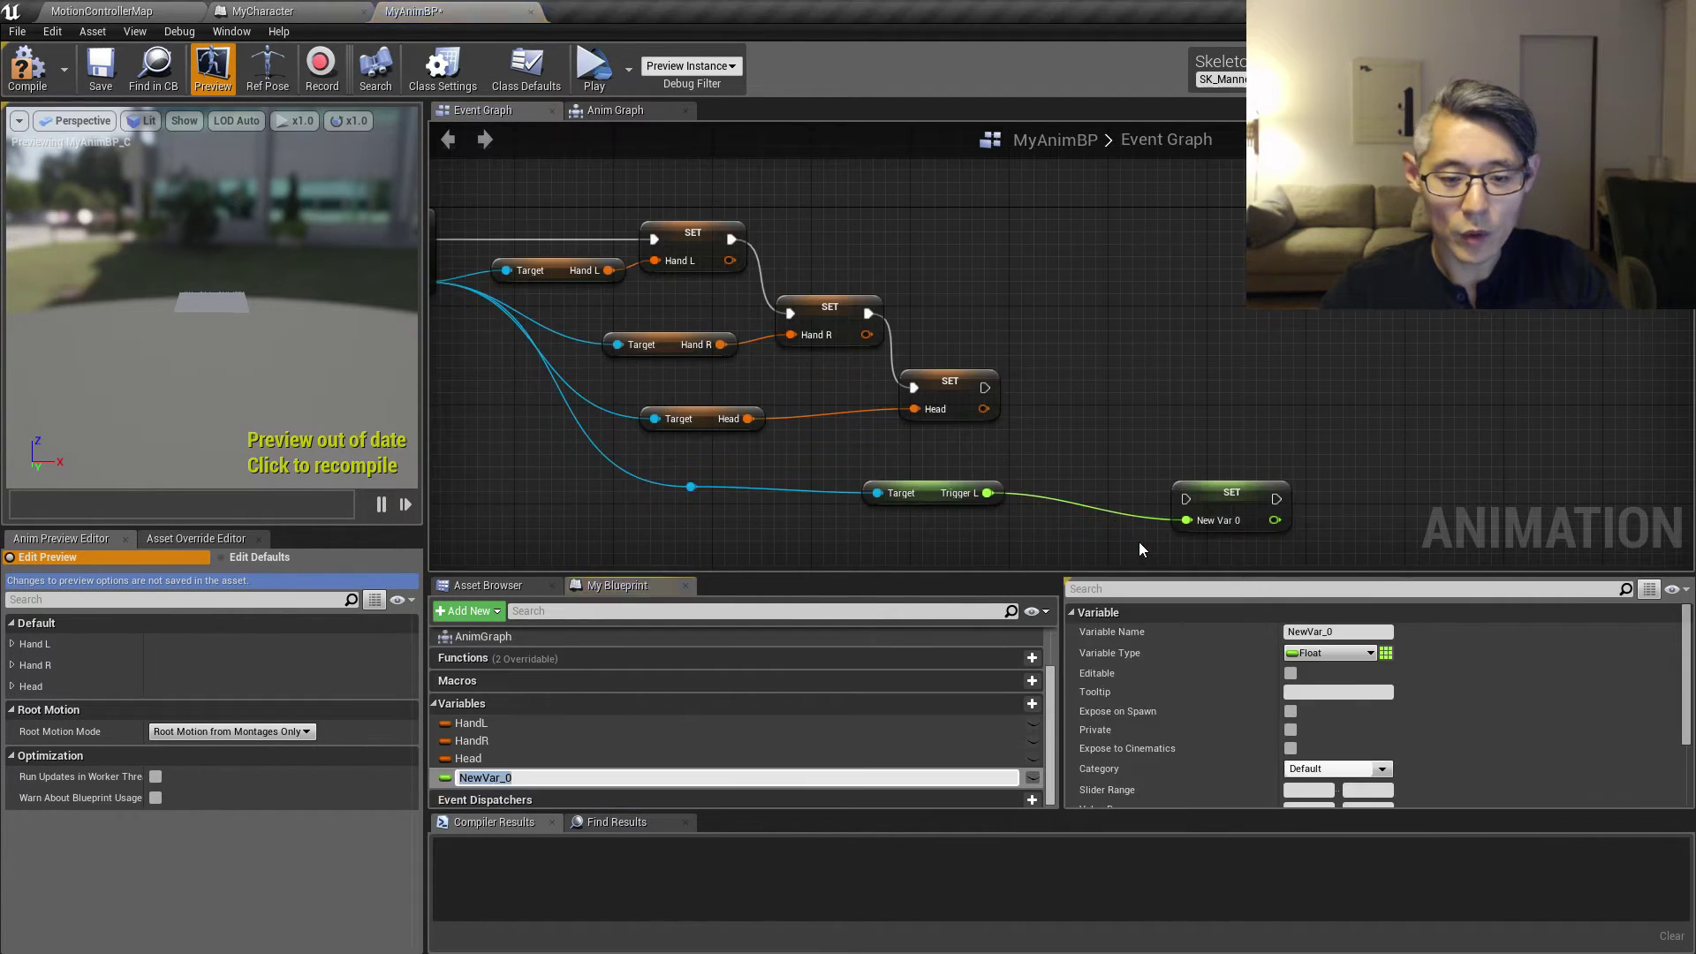
{"action": "type", "text": "Trigger"}
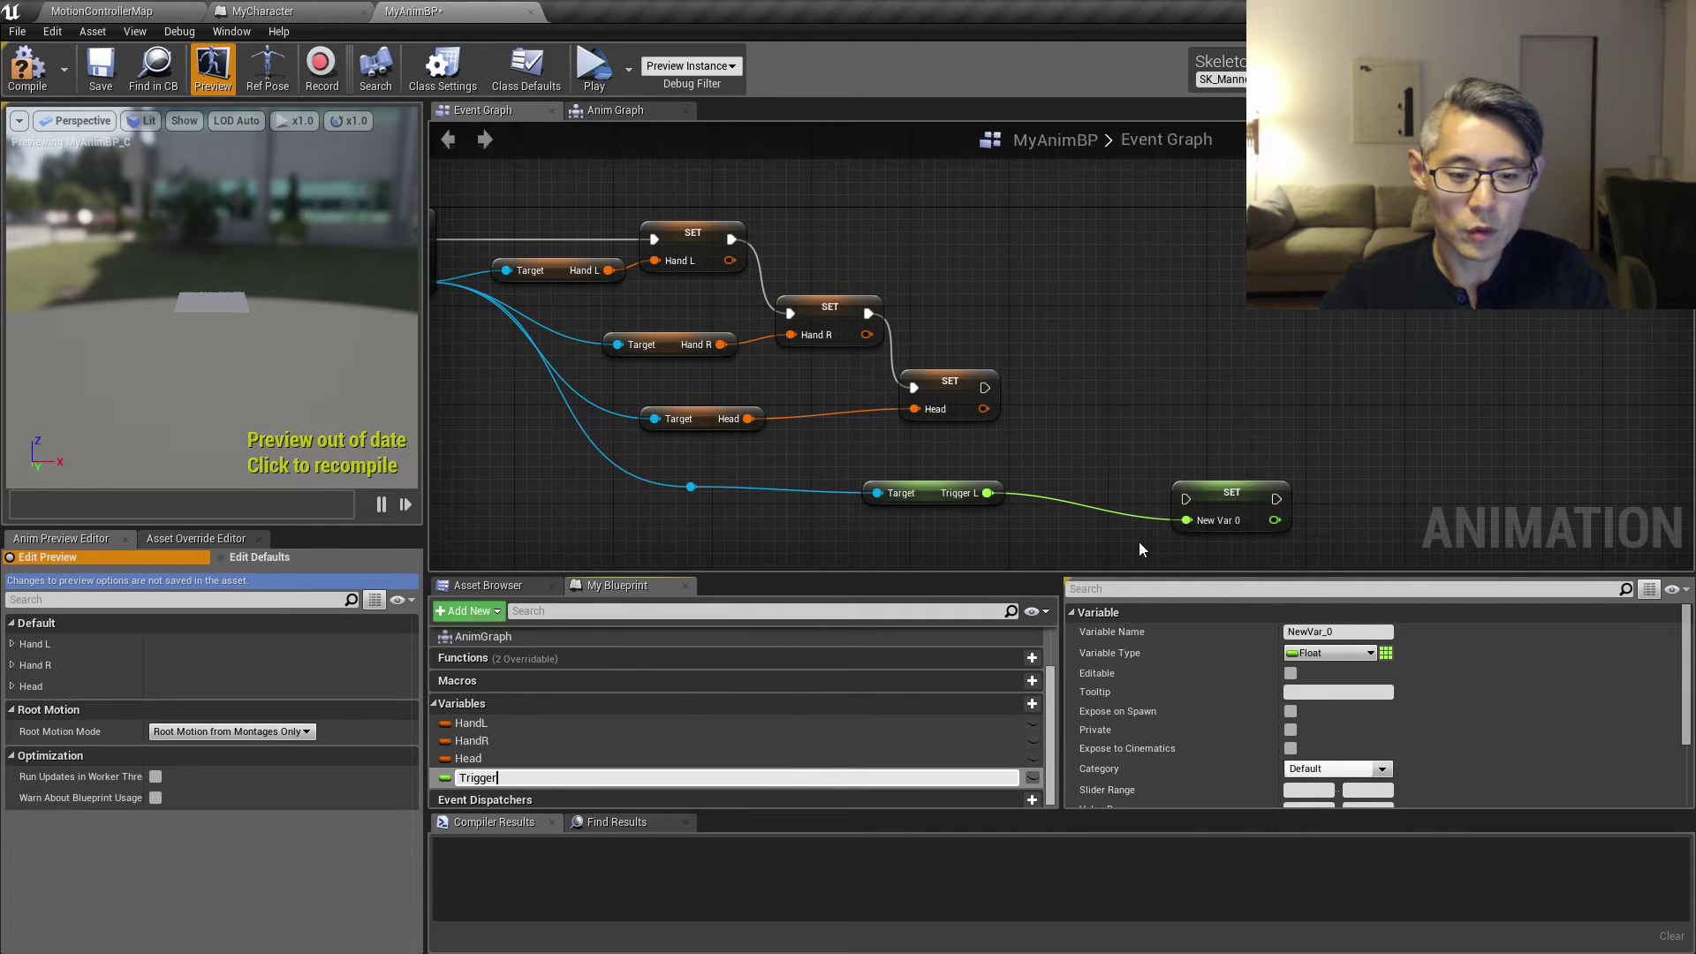
{"action": "type", "text": "L"}
{"action": "key", "text": "Return"}
{"action": "left_click_drag", "start_coordinate": [1221, 506], "coordinate": [1099, 475]}
{"action": "left_click_drag", "start_coordinate": [984, 387], "coordinate": [1084, 473]}
Step: Add a Get Trigger R node fed by the reroute node, placed below the Trigger L getter
{"action": "right_click_drag", "start_coordinate": [754, 547], "coordinate": [721, 454]}
{"action": "left_click_drag", "start_coordinate": [657, 393], "coordinate": [883, 463]}
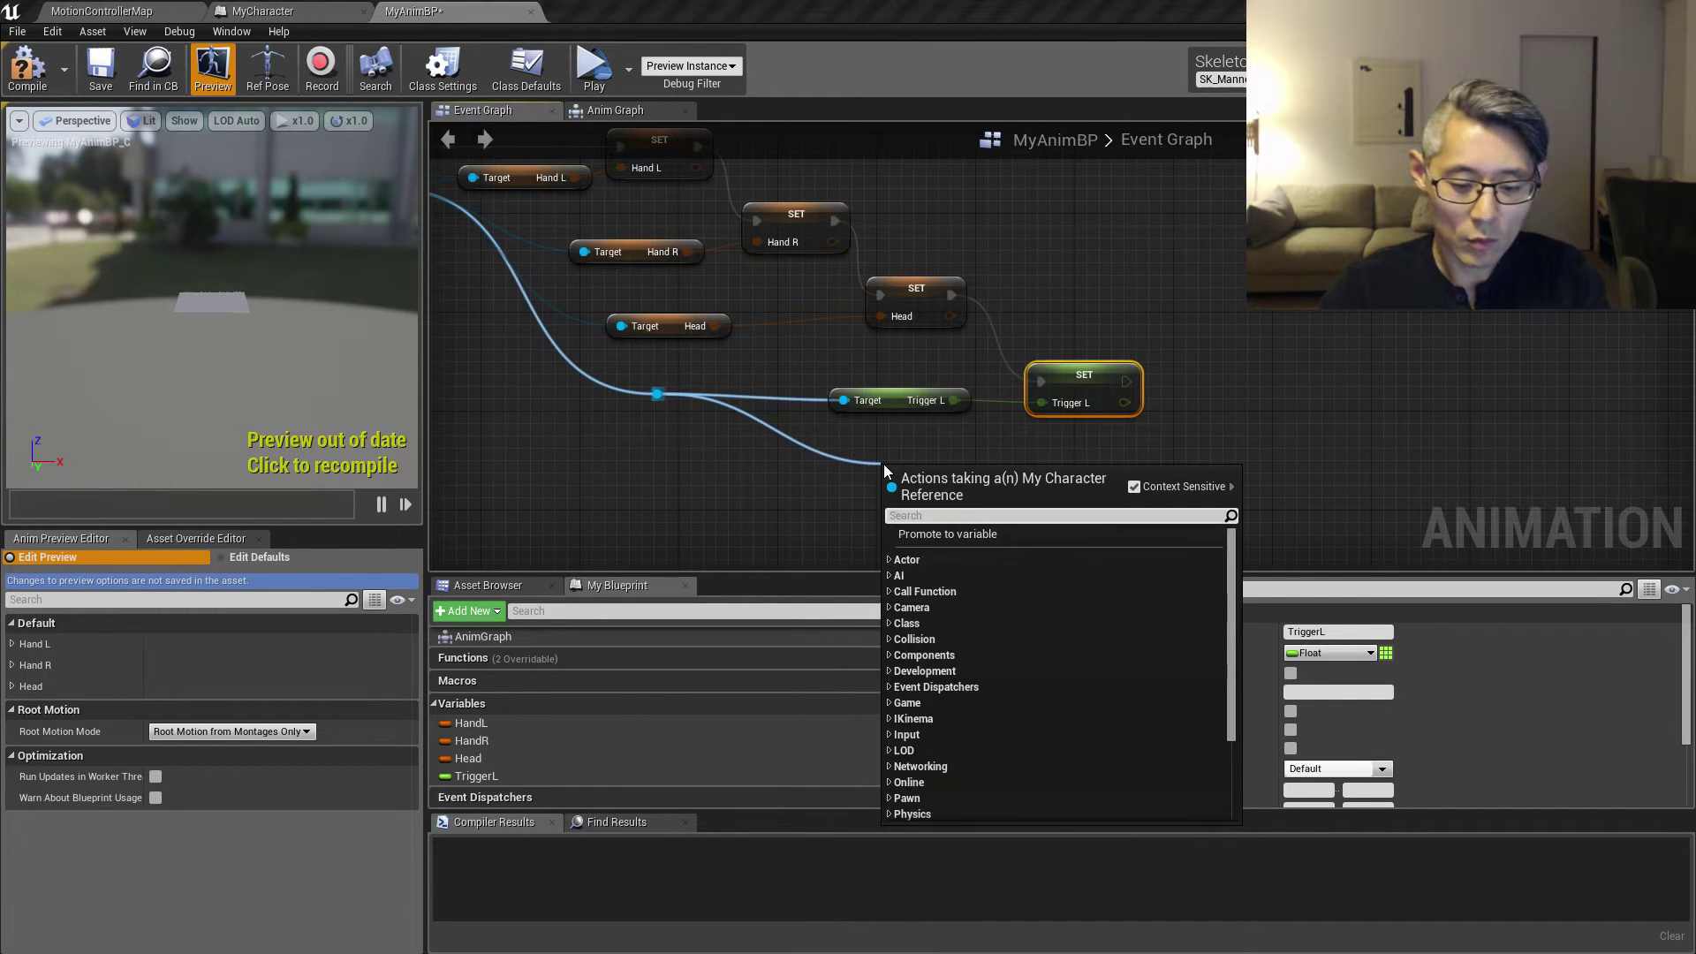
{"action": "type", "text": "trigger R"}
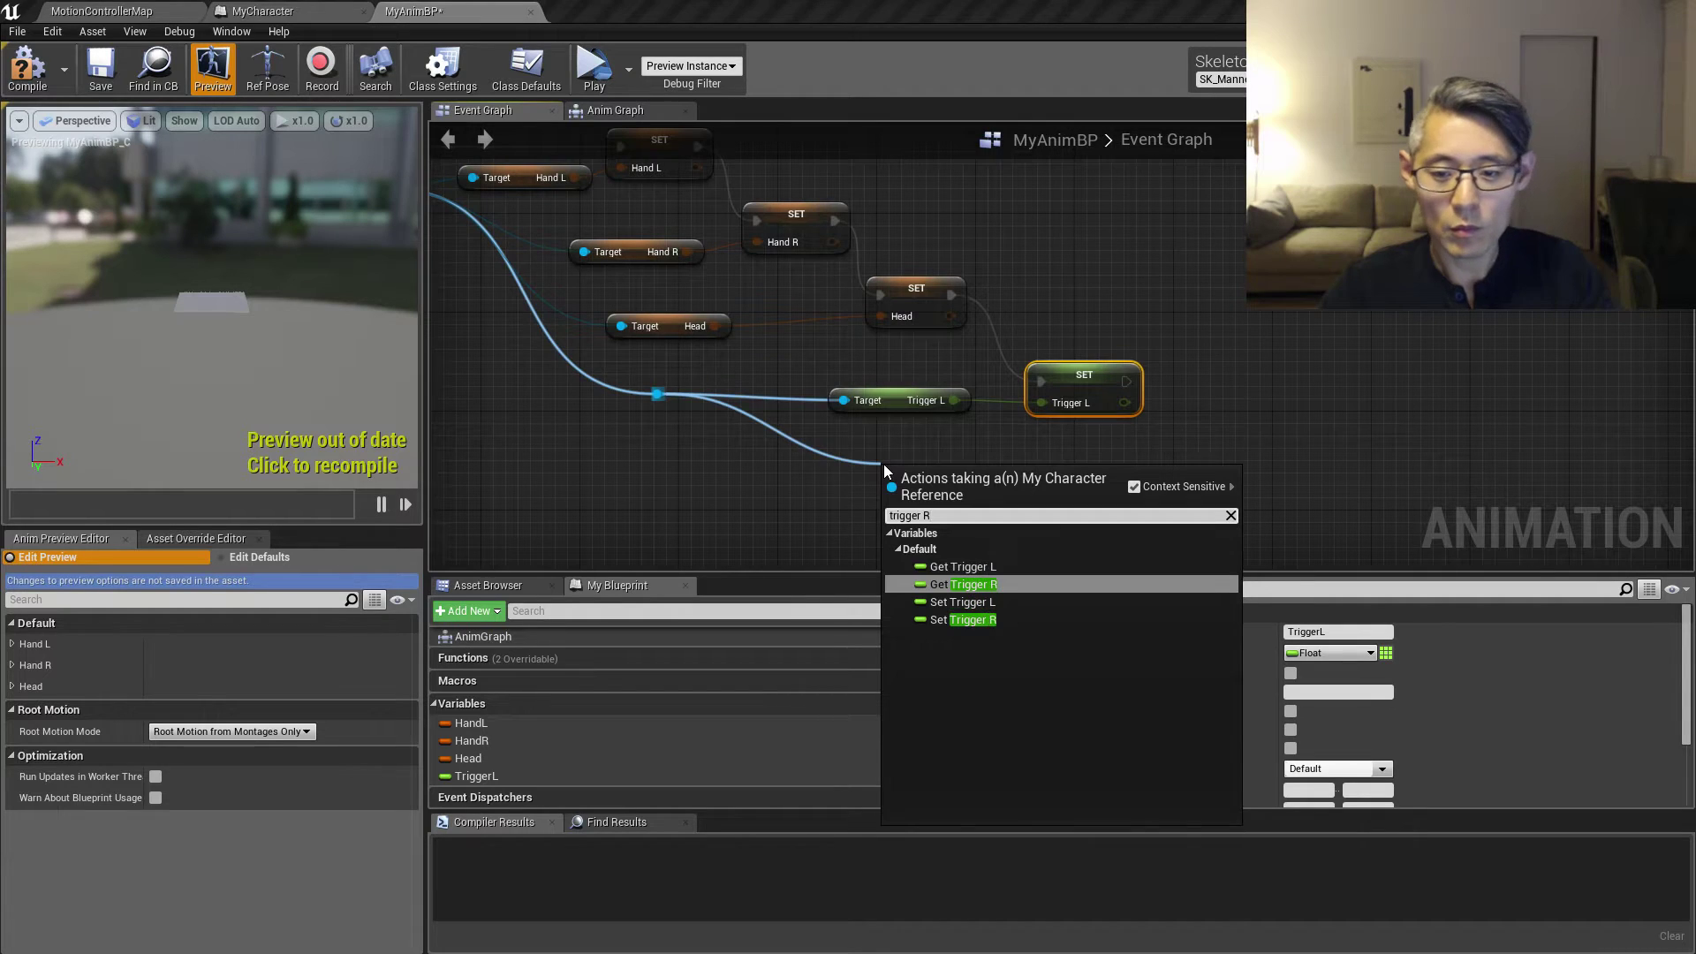
{"action": "key", "text": "Return"}
Step: Promote the Trigger R output to a new variable named TriggerR
{"action": "left_click_drag", "start_coordinate": [1004, 475], "coordinate": [1131, 477]}
{"action": "left_click", "coordinate": [1189, 534]}
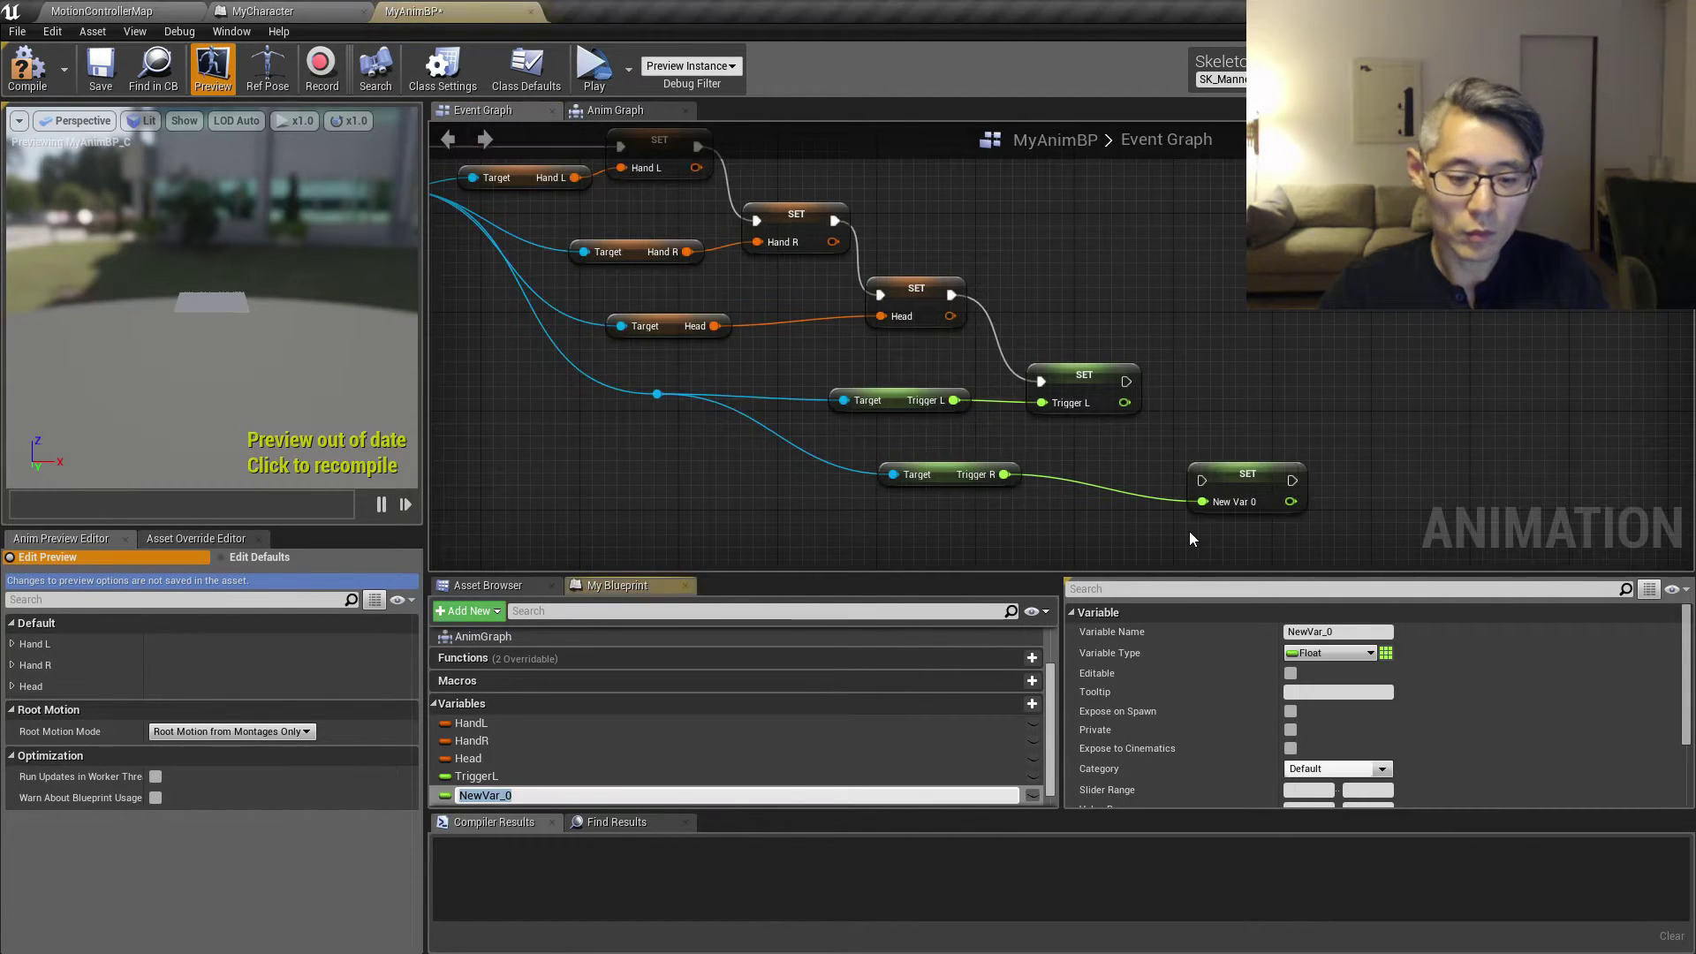
{"action": "type", "text": "TriggerR"}
{"action": "key", "text": "Return"}
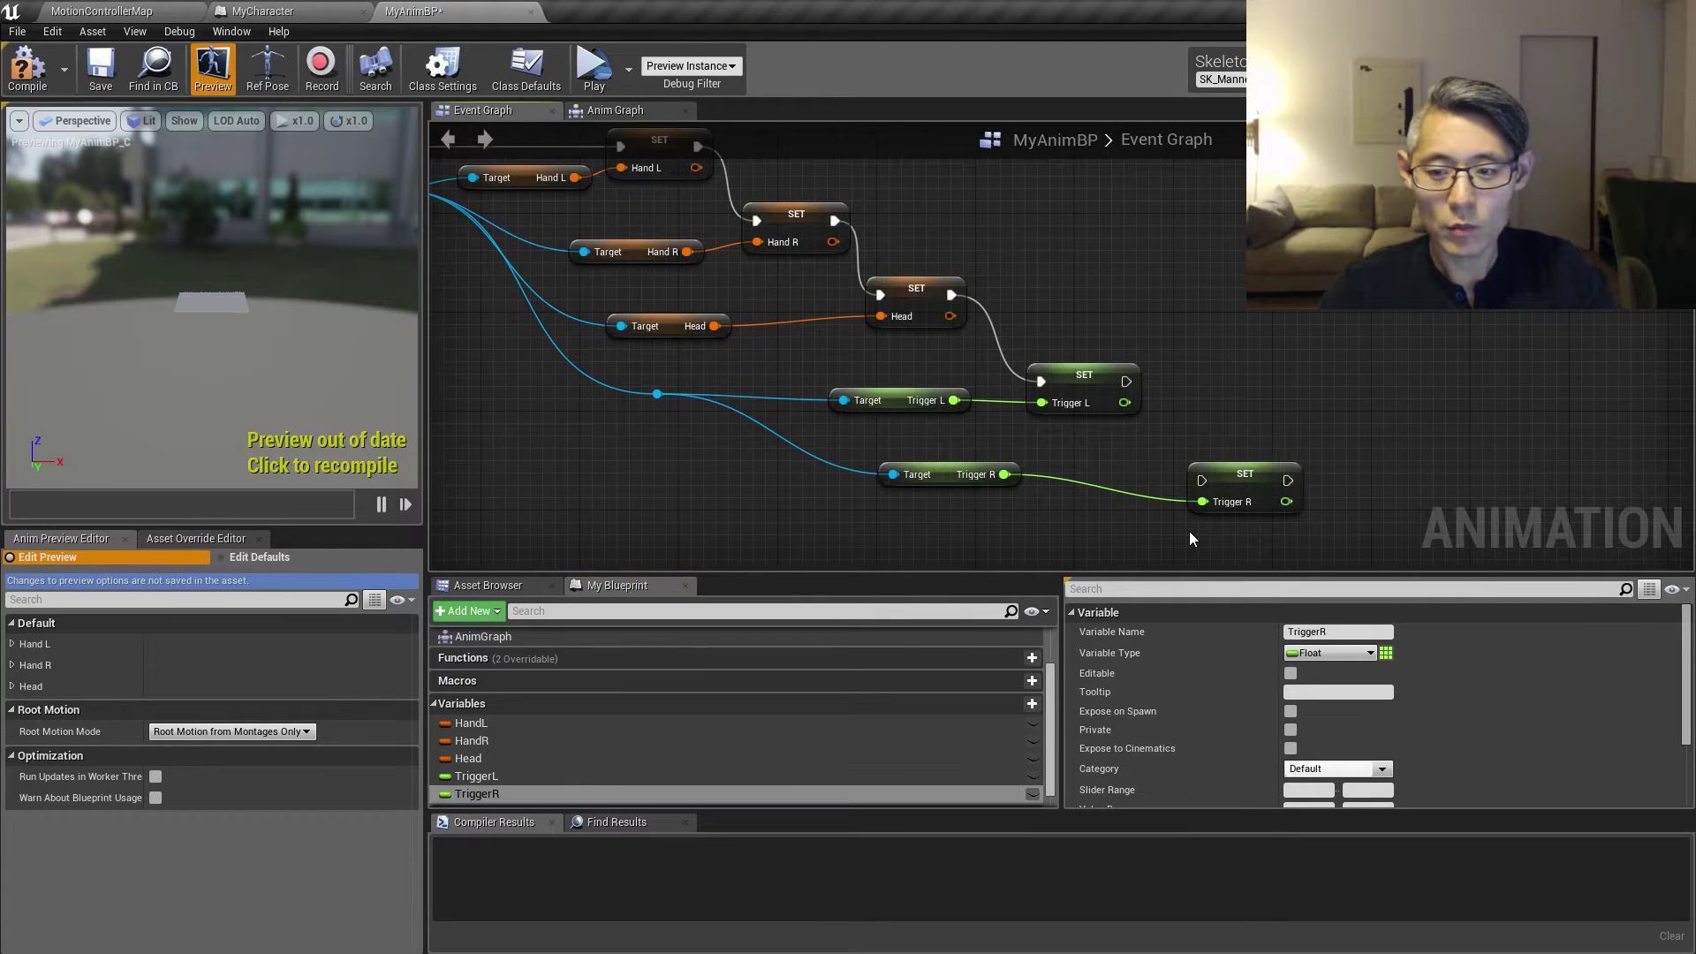
Step: Connect the Trigger R SET node's execution after the Trigger L SET node, and compile and save the blueprint
{"action": "left_click_drag", "start_coordinate": [1127, 382], "coordinate": [1215, 453]}
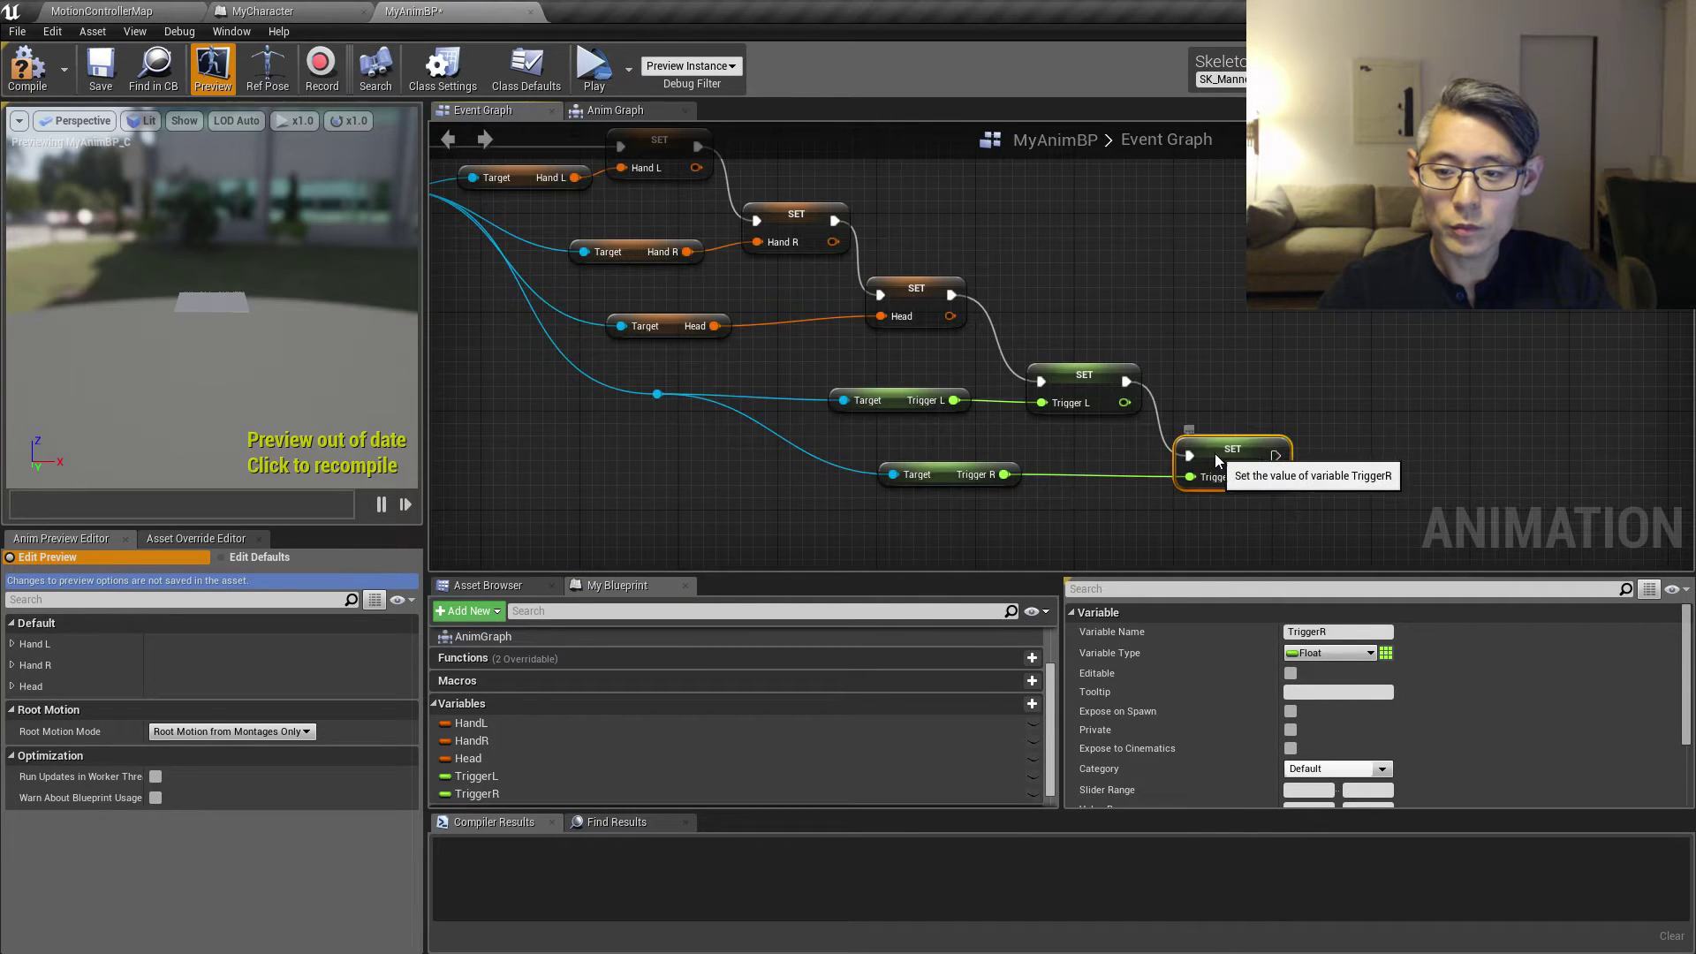
{"action": "left_click", "coordinate": [100, 84]}
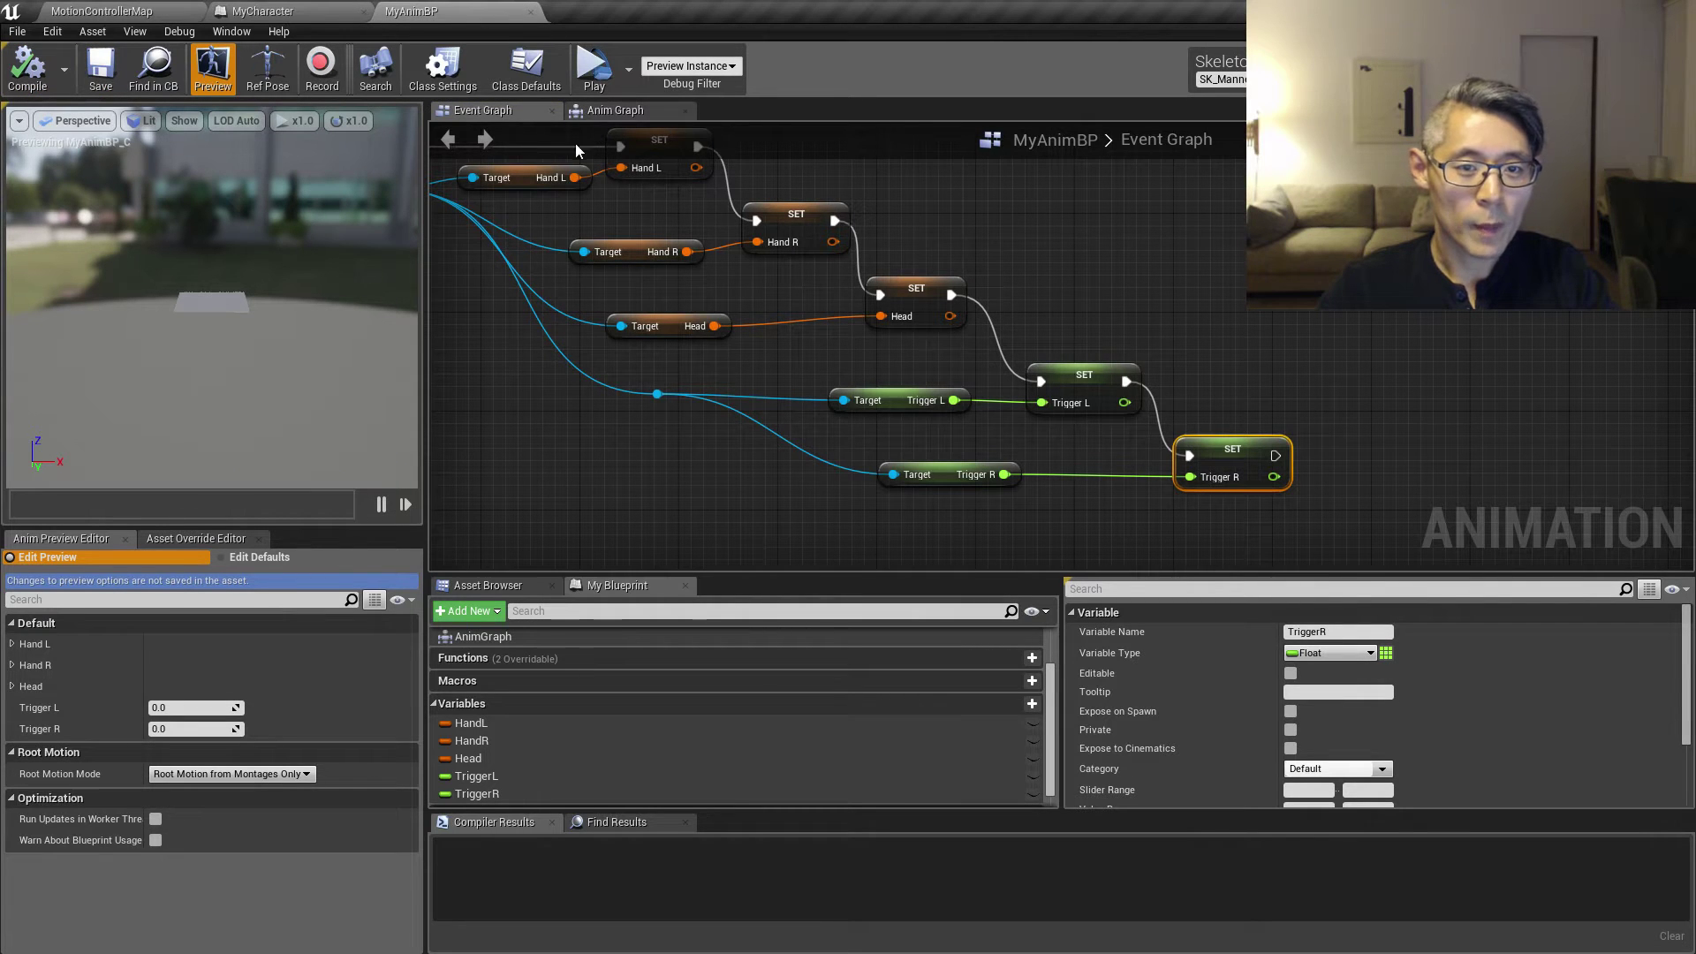
Step: Add a Layered blend per bone node in an empty area of the Anim Graph, upstream of the IKinema node
{"action": "left_click", "coordinate": [607, 108]}
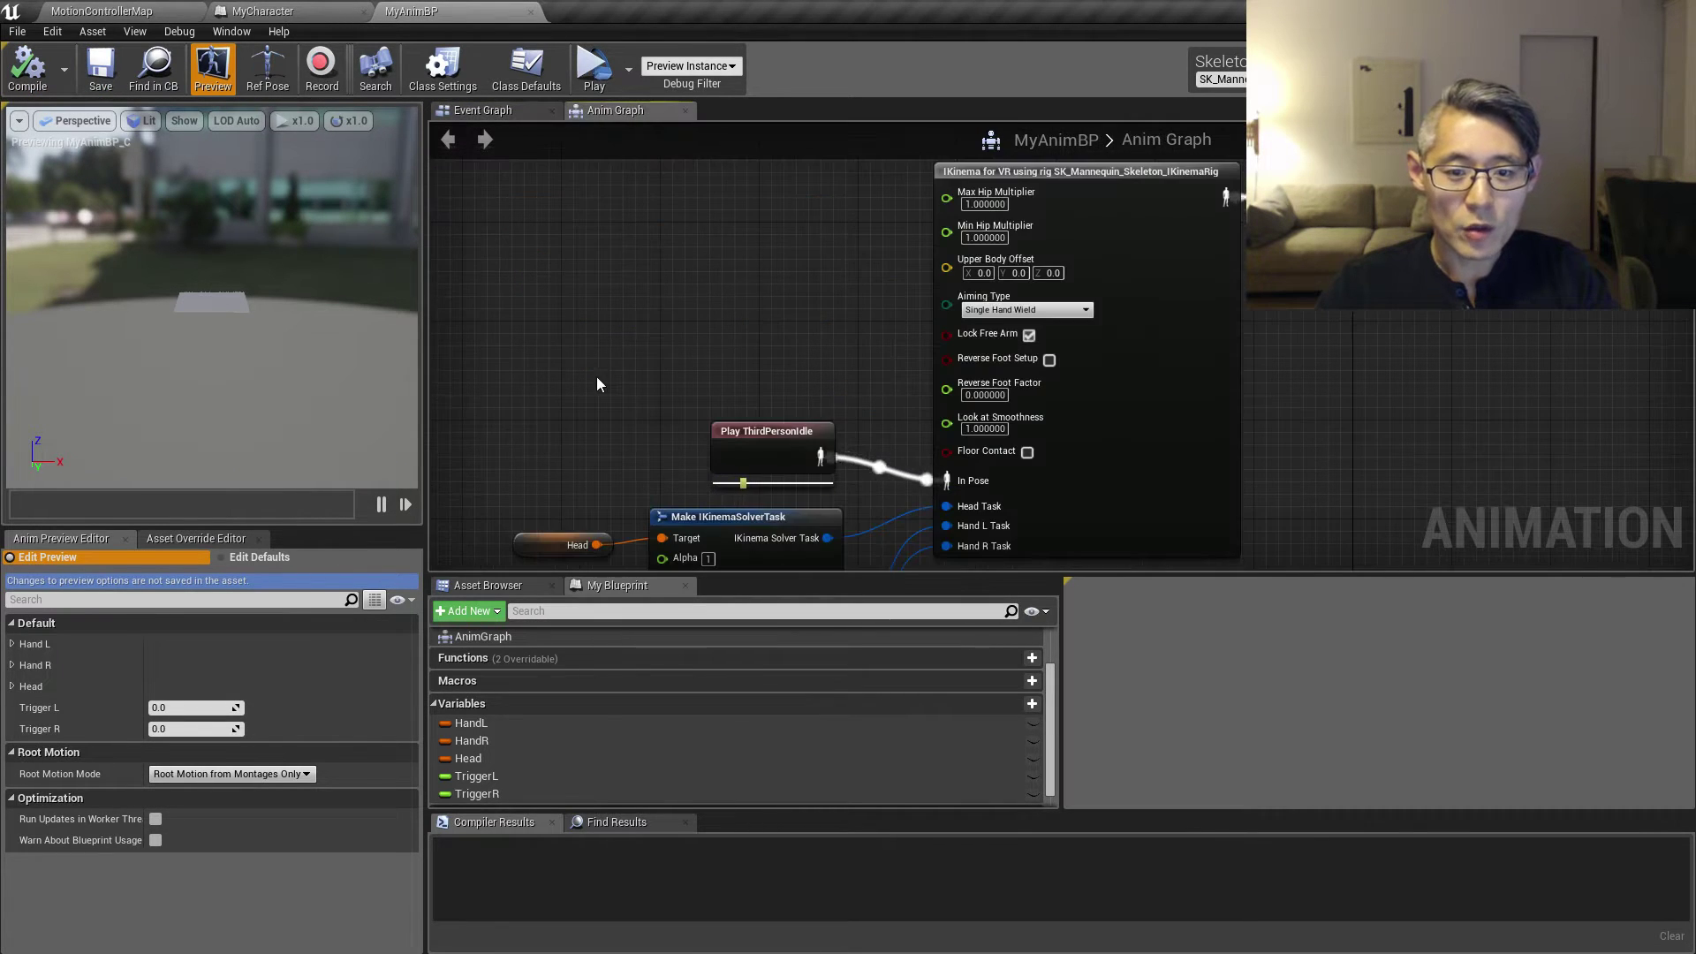
{"action": "right_click_drag", "start_coordinate": [597, 376], "coordinate": [871, 260]}
{"action": "left_click", "coordinate": [1042, 327]}
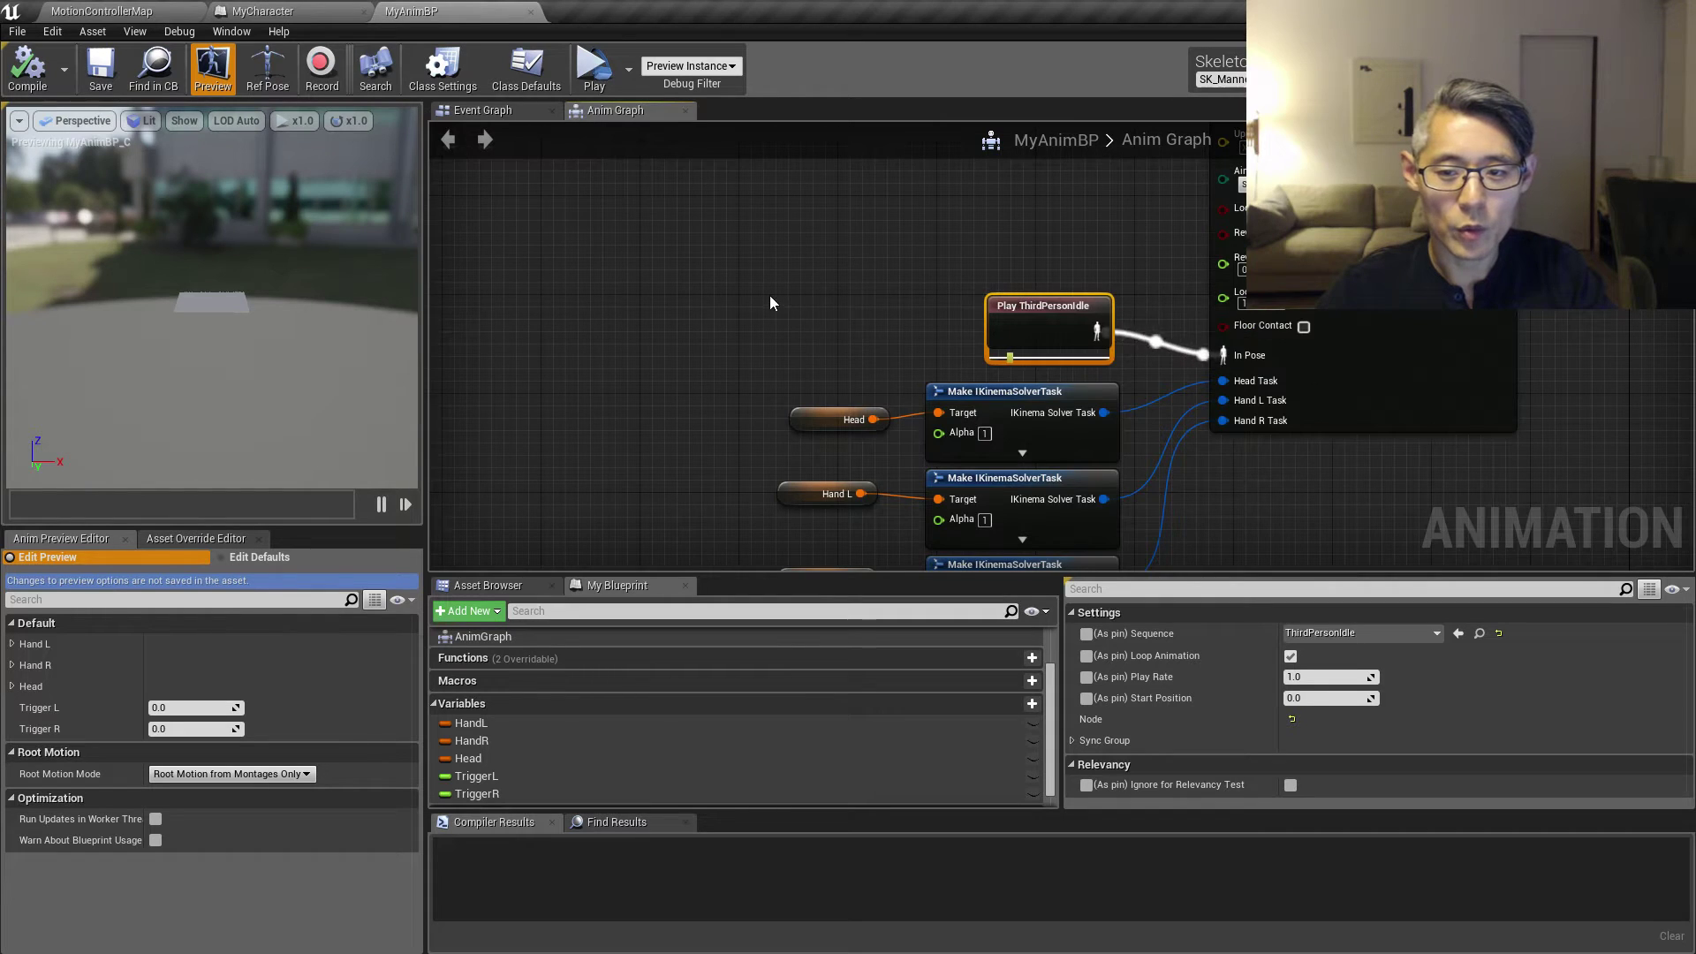
{"action": "right_click_drag", "start_coordinate": [770, 295], "coordinate": [839, 313]}
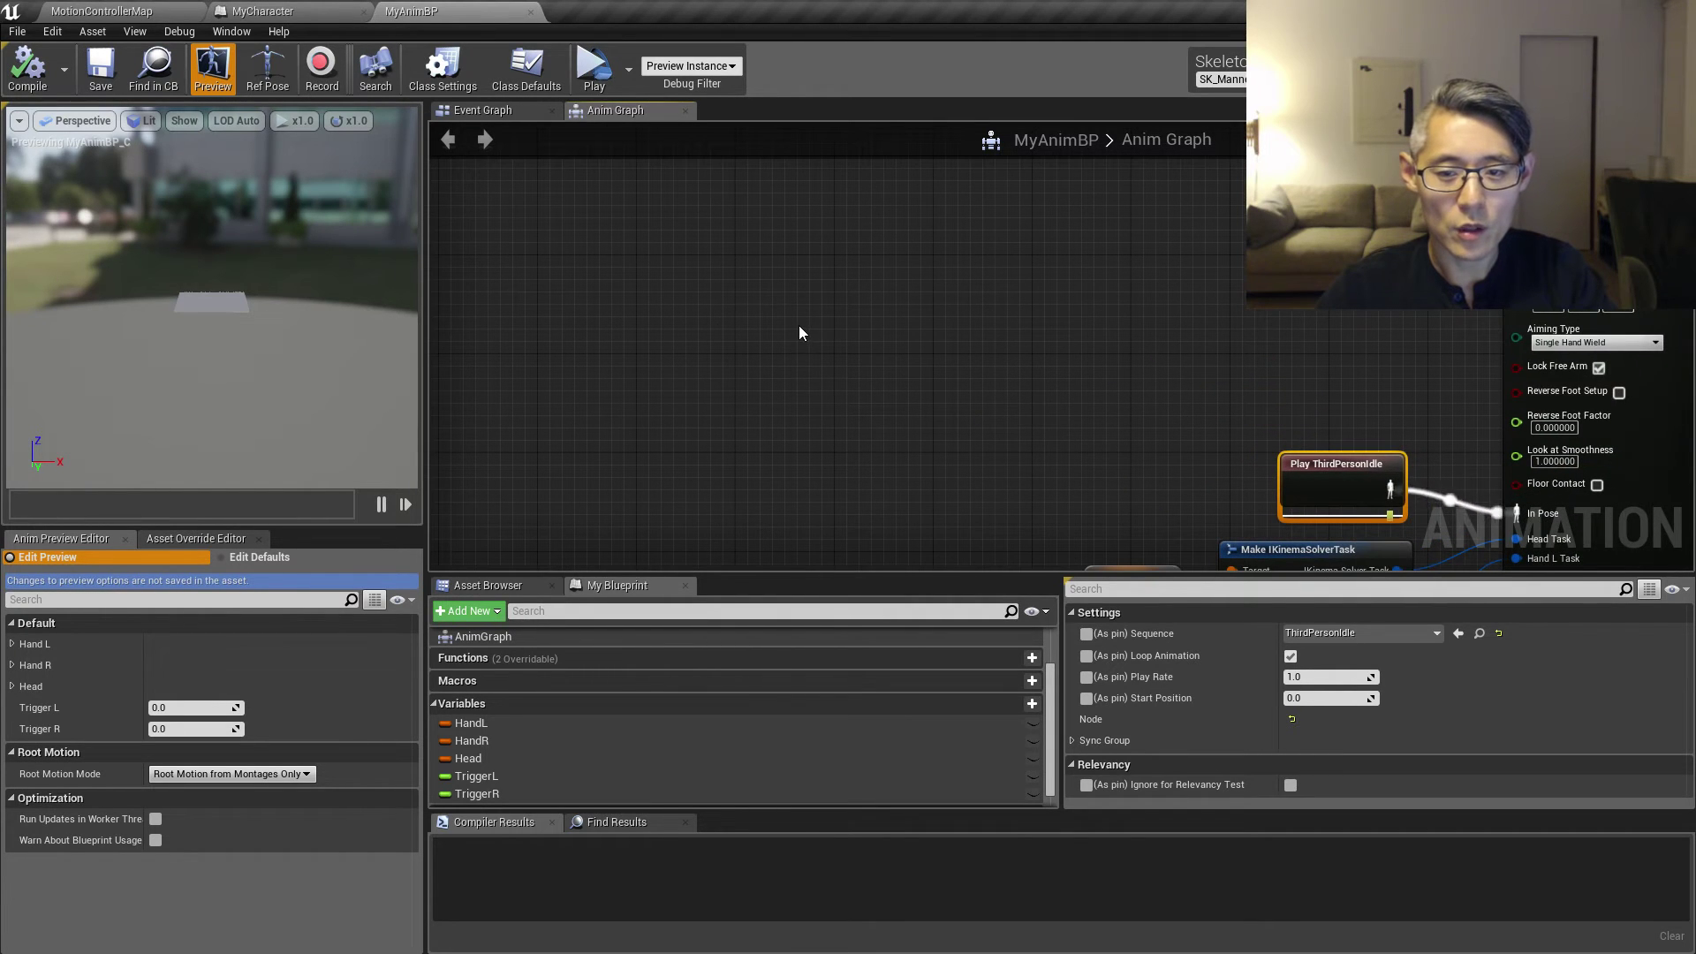
{"action": "right_click", "coordinate": [798, 327]}
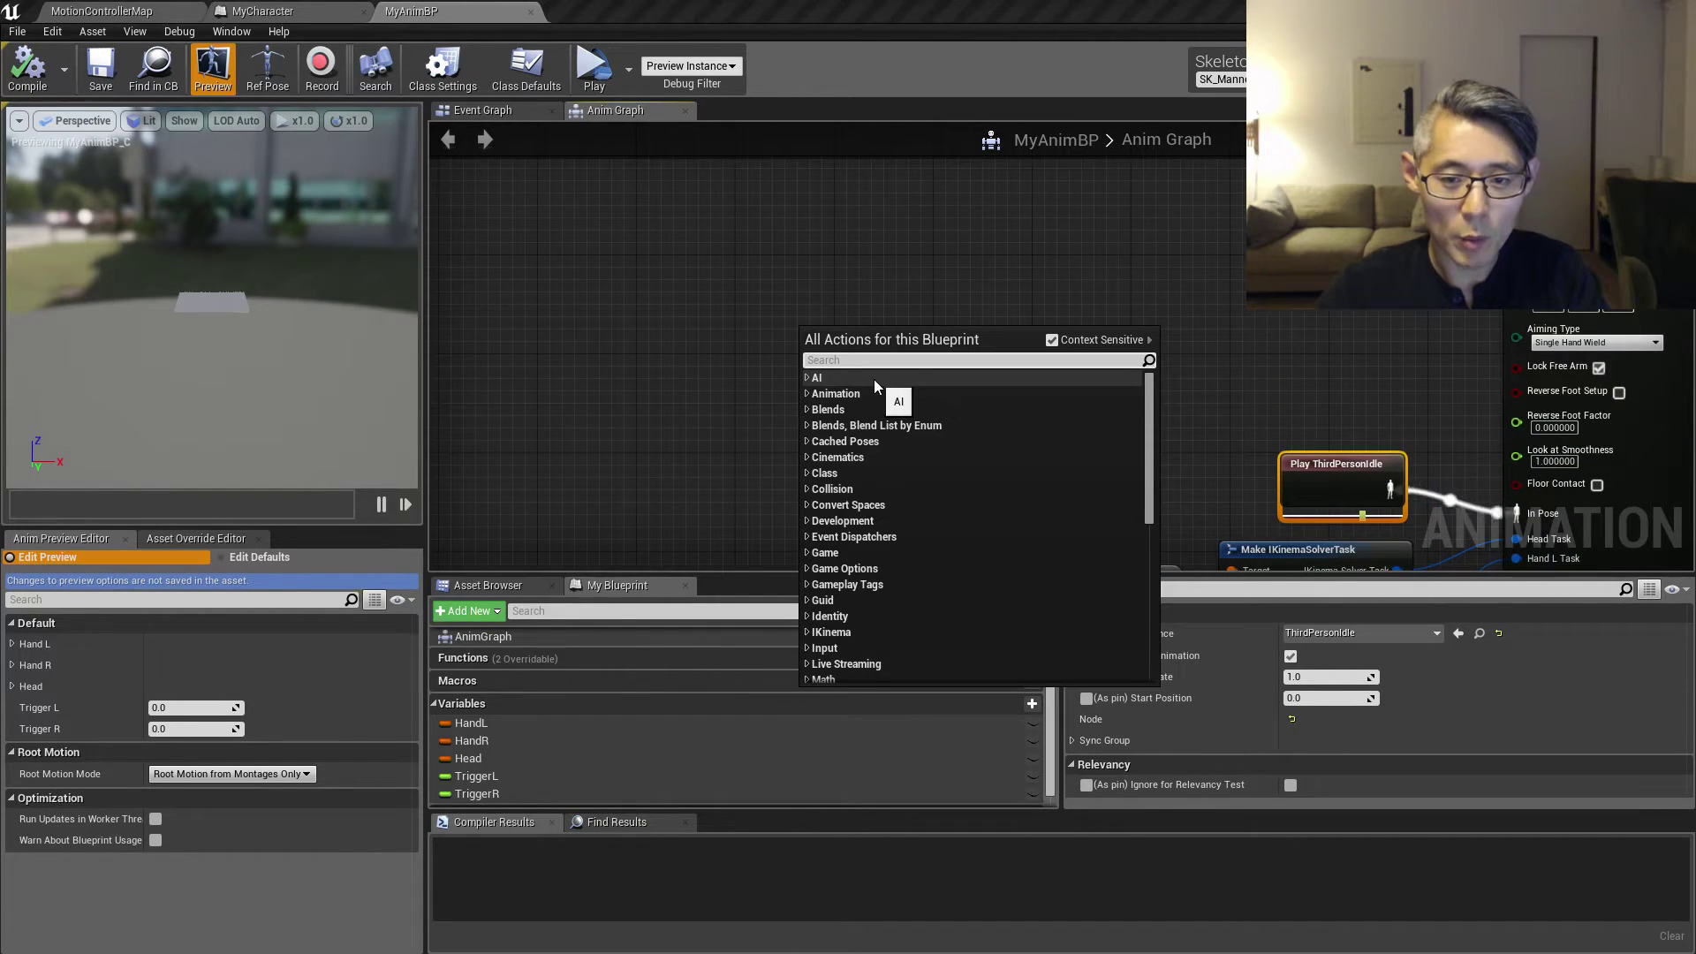
{"action": "type", "text": "blend per bone"}
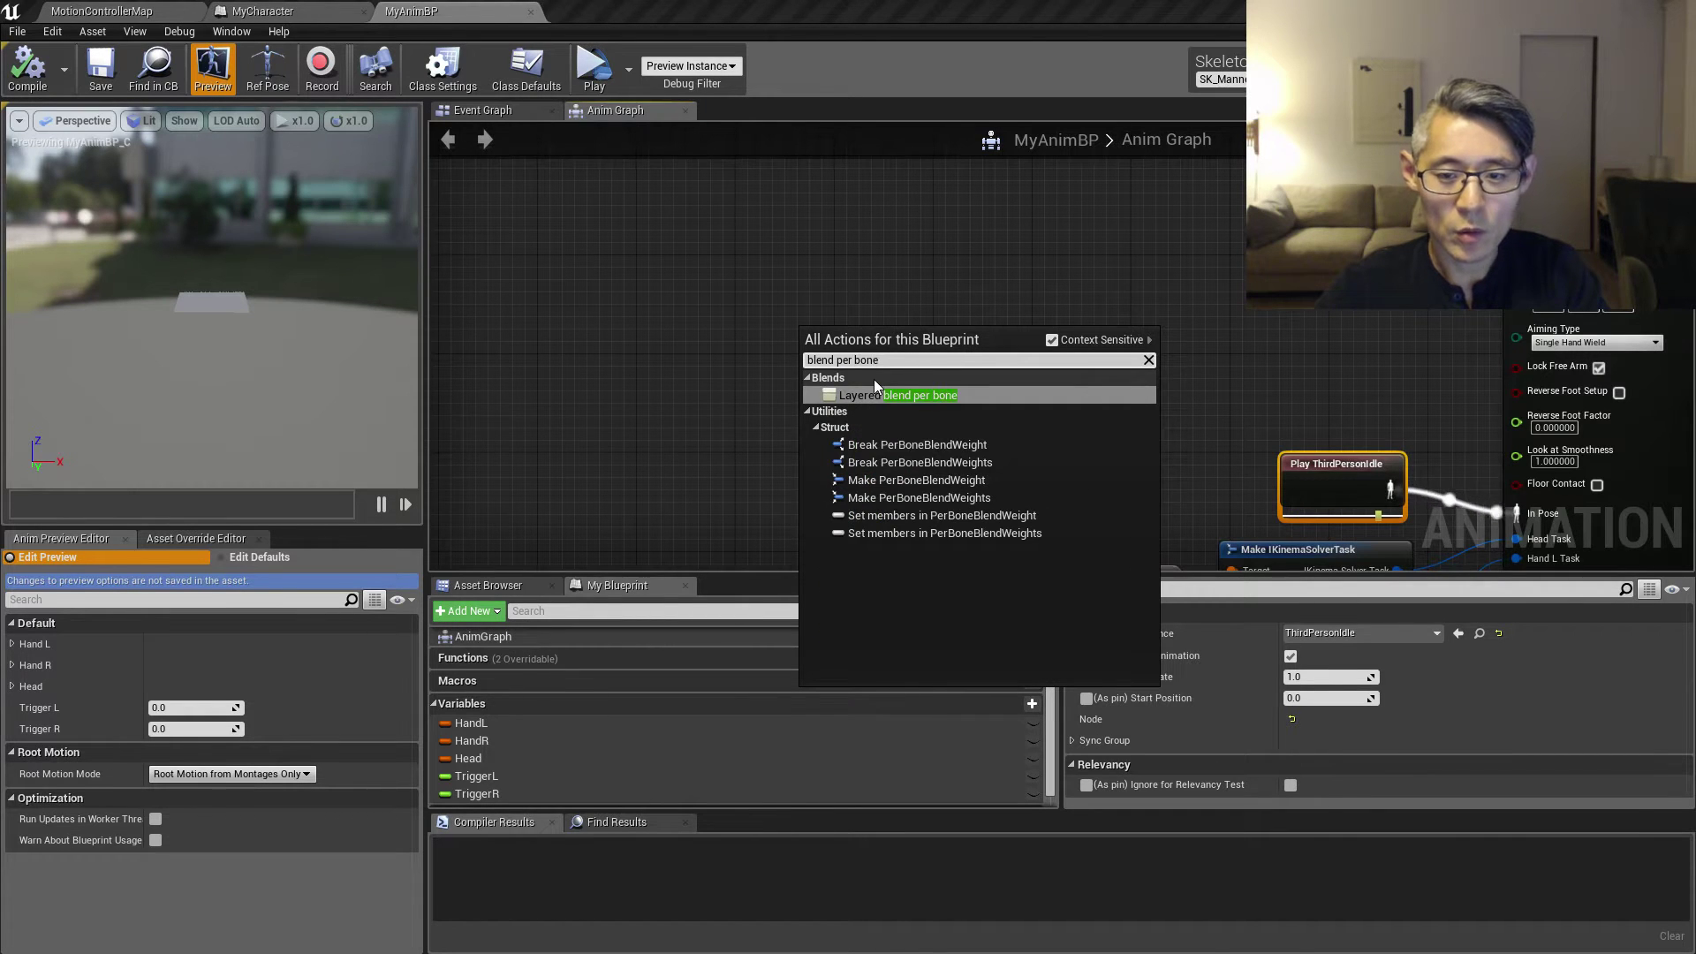
{"action": "key", "text": "Return"}
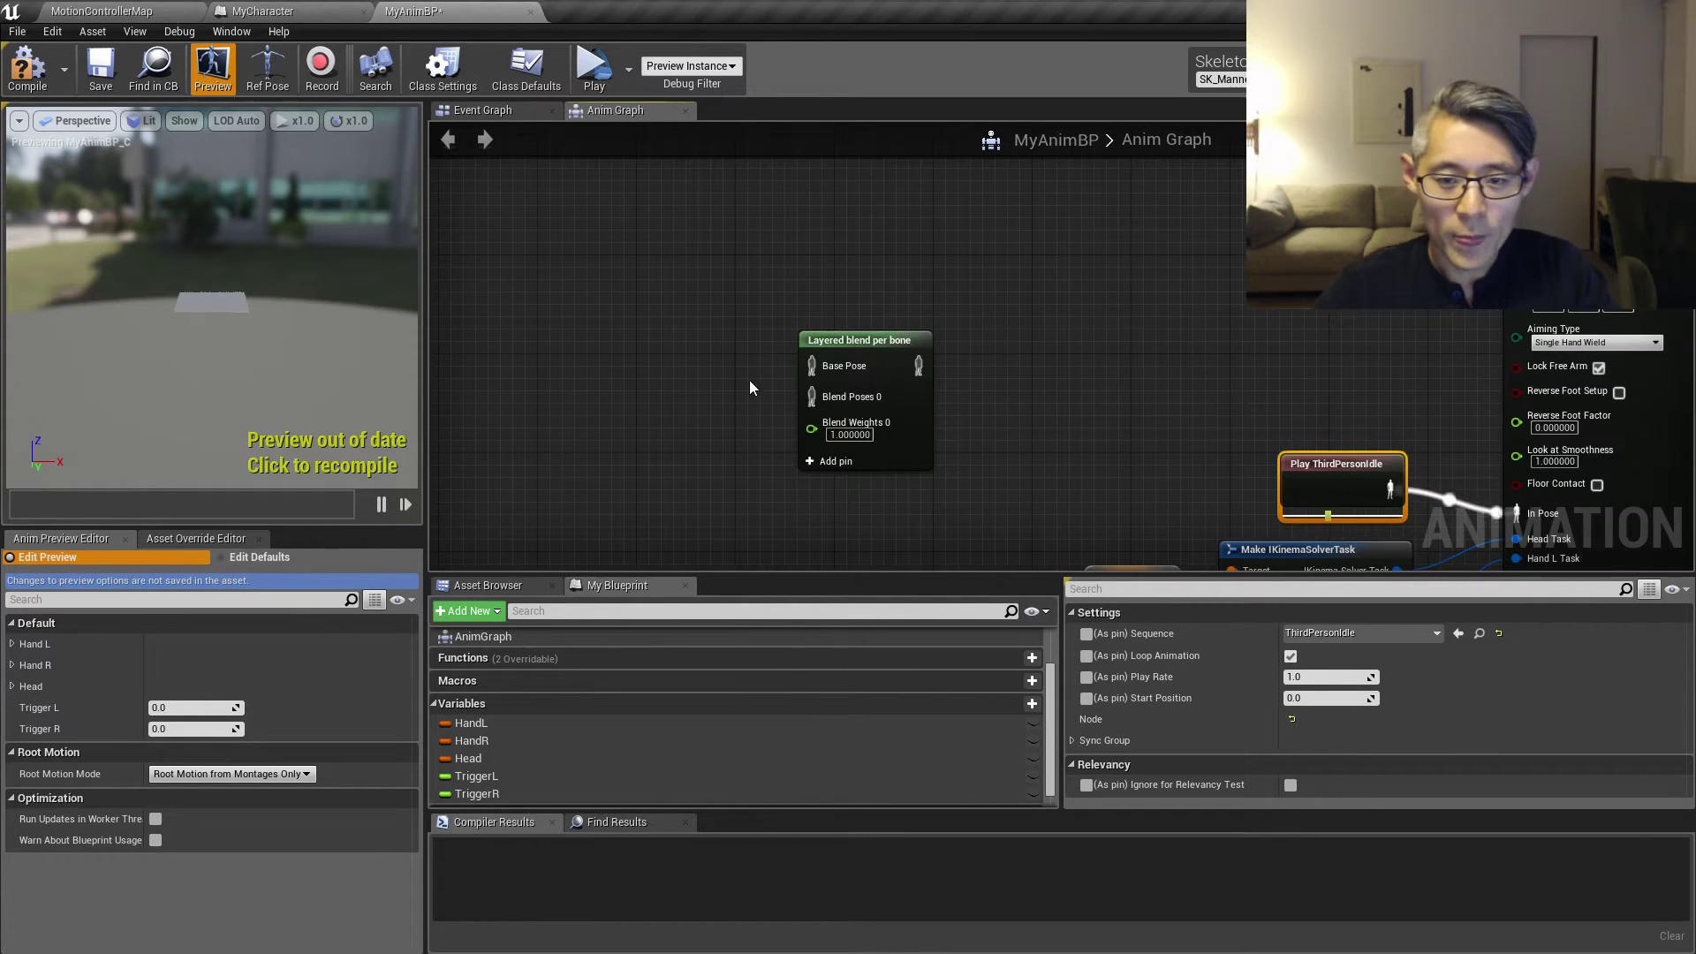
Step: Rewire Play ThirdPersonIdle into the blend node's Base Pose, place it beside that node, and add a second blend pose input
{"action": "left_click_drag", "start_coordinate": [1319, 466], "coordinate": [811, 364]}
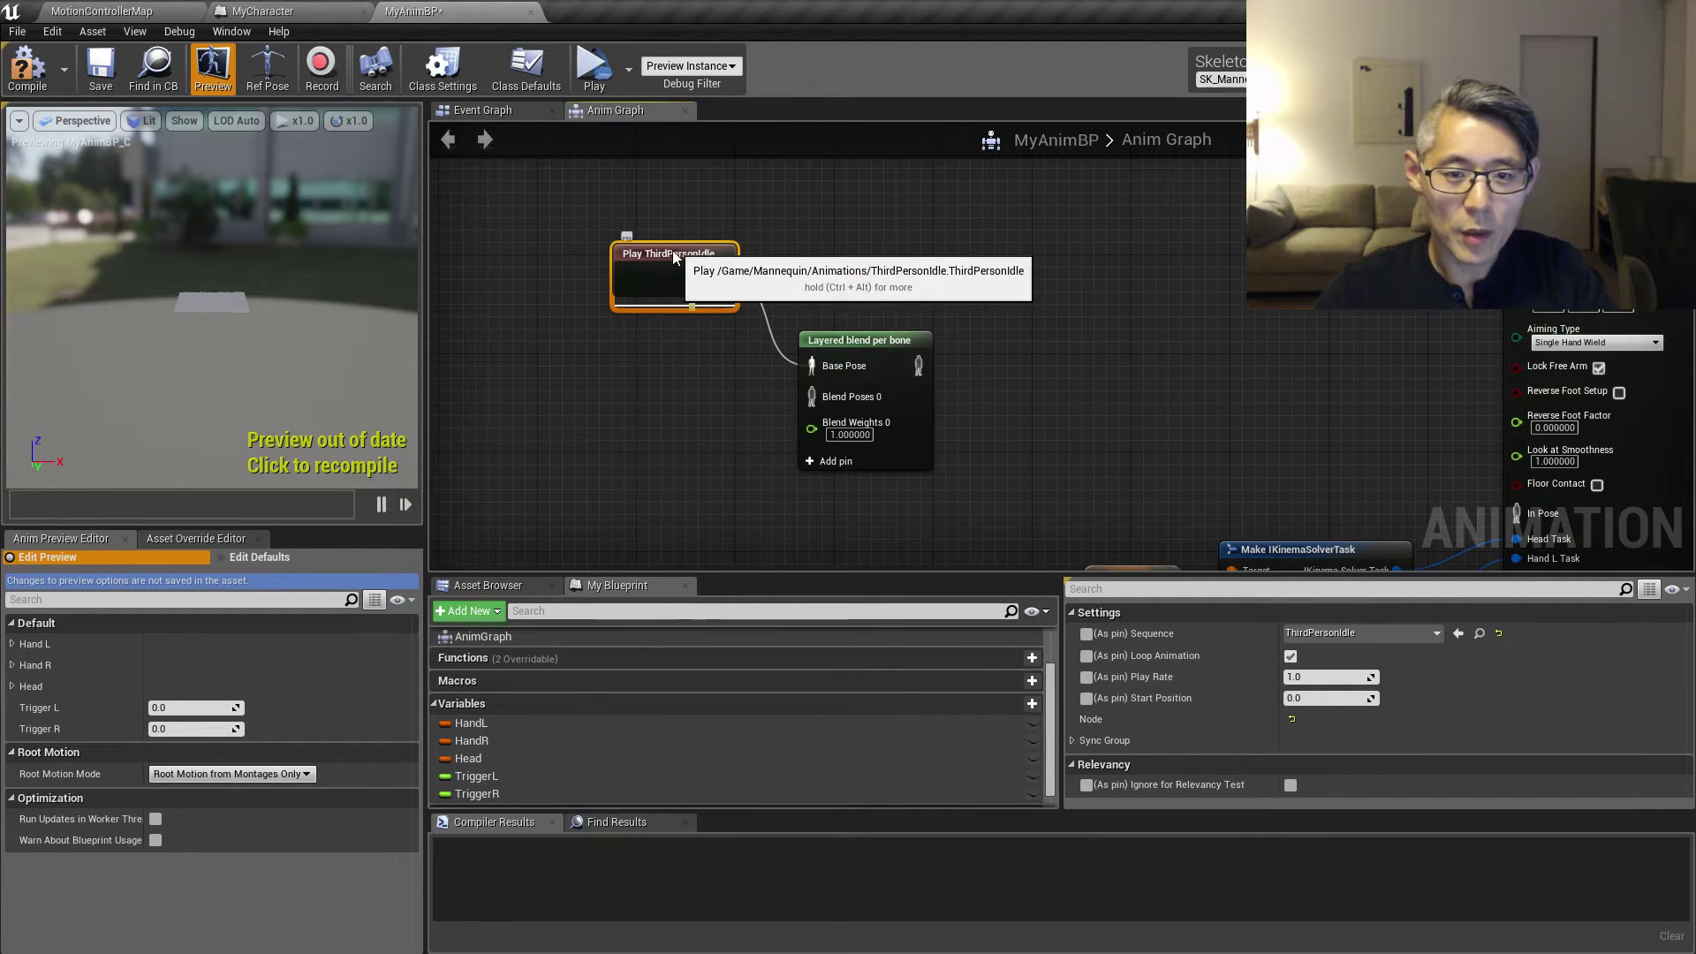
{"action": "left_click_drag", "start_coordinate": [681, 251], "coordinate": [657, 288]}
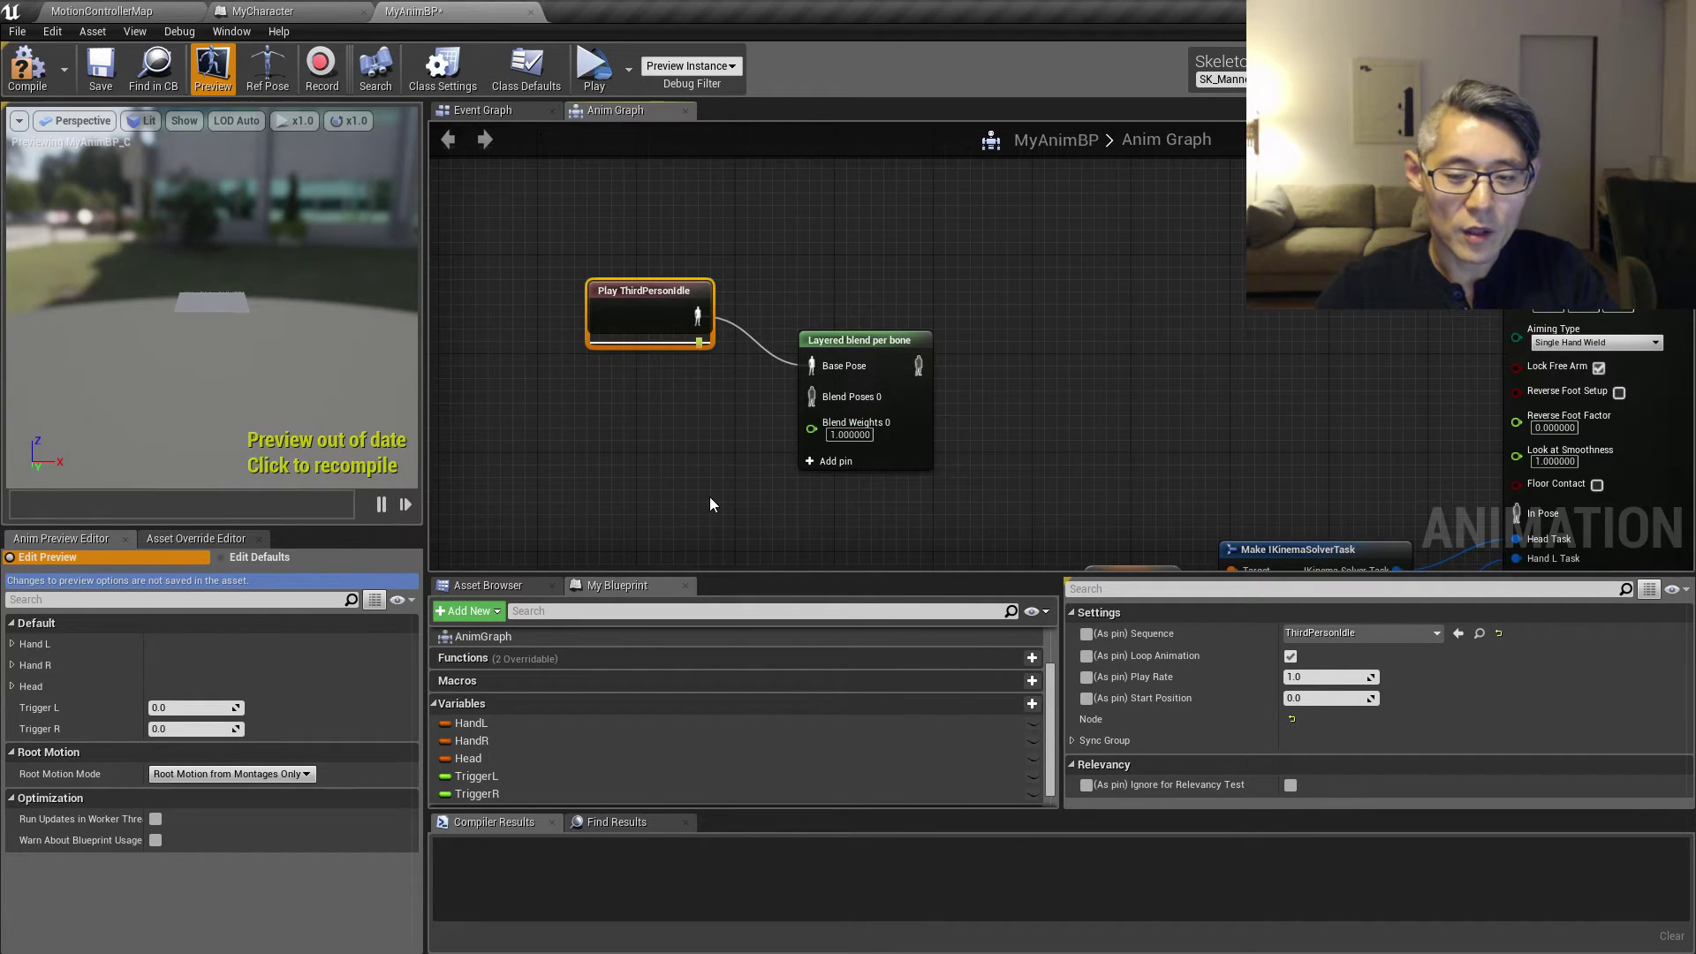
{"action": "left_click", "coordinate": [831, 461]}
Step: Add a branch filter to layer 0 of the Layered blend per bone node with the bone name Hand_L
{"action": "right_click_drag", "start_coordinate": [728, 437], "coordinate": [765, 335]}
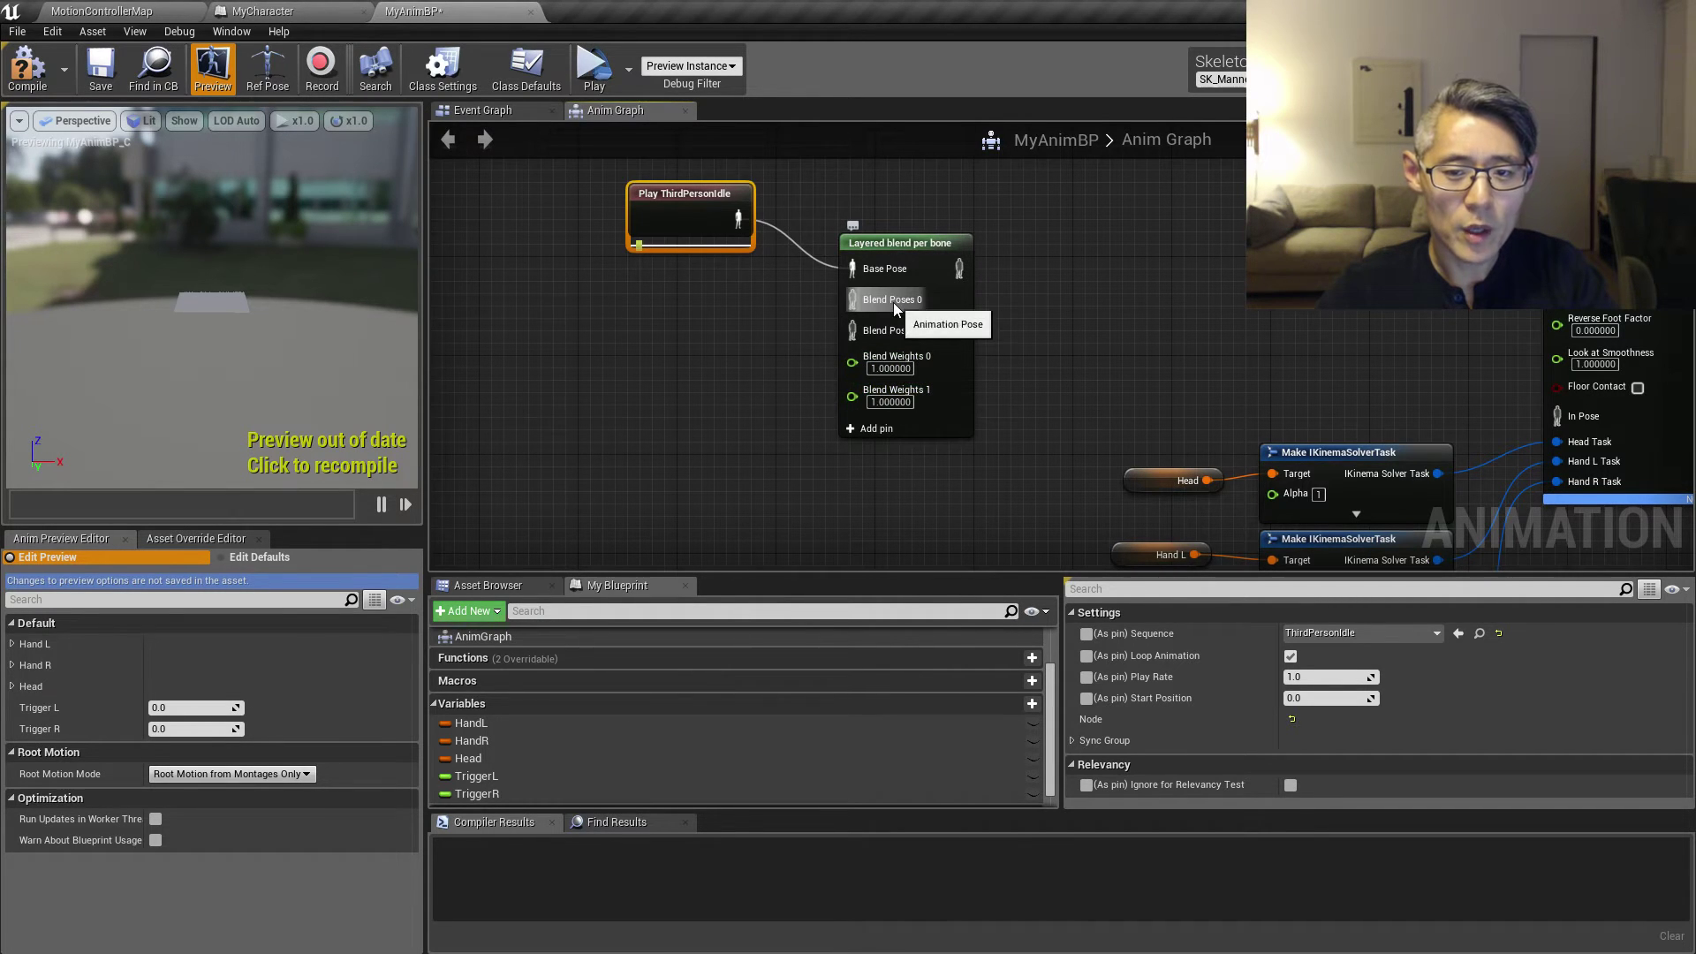
{"action": "left_click", "coordinate": [919, 261]}
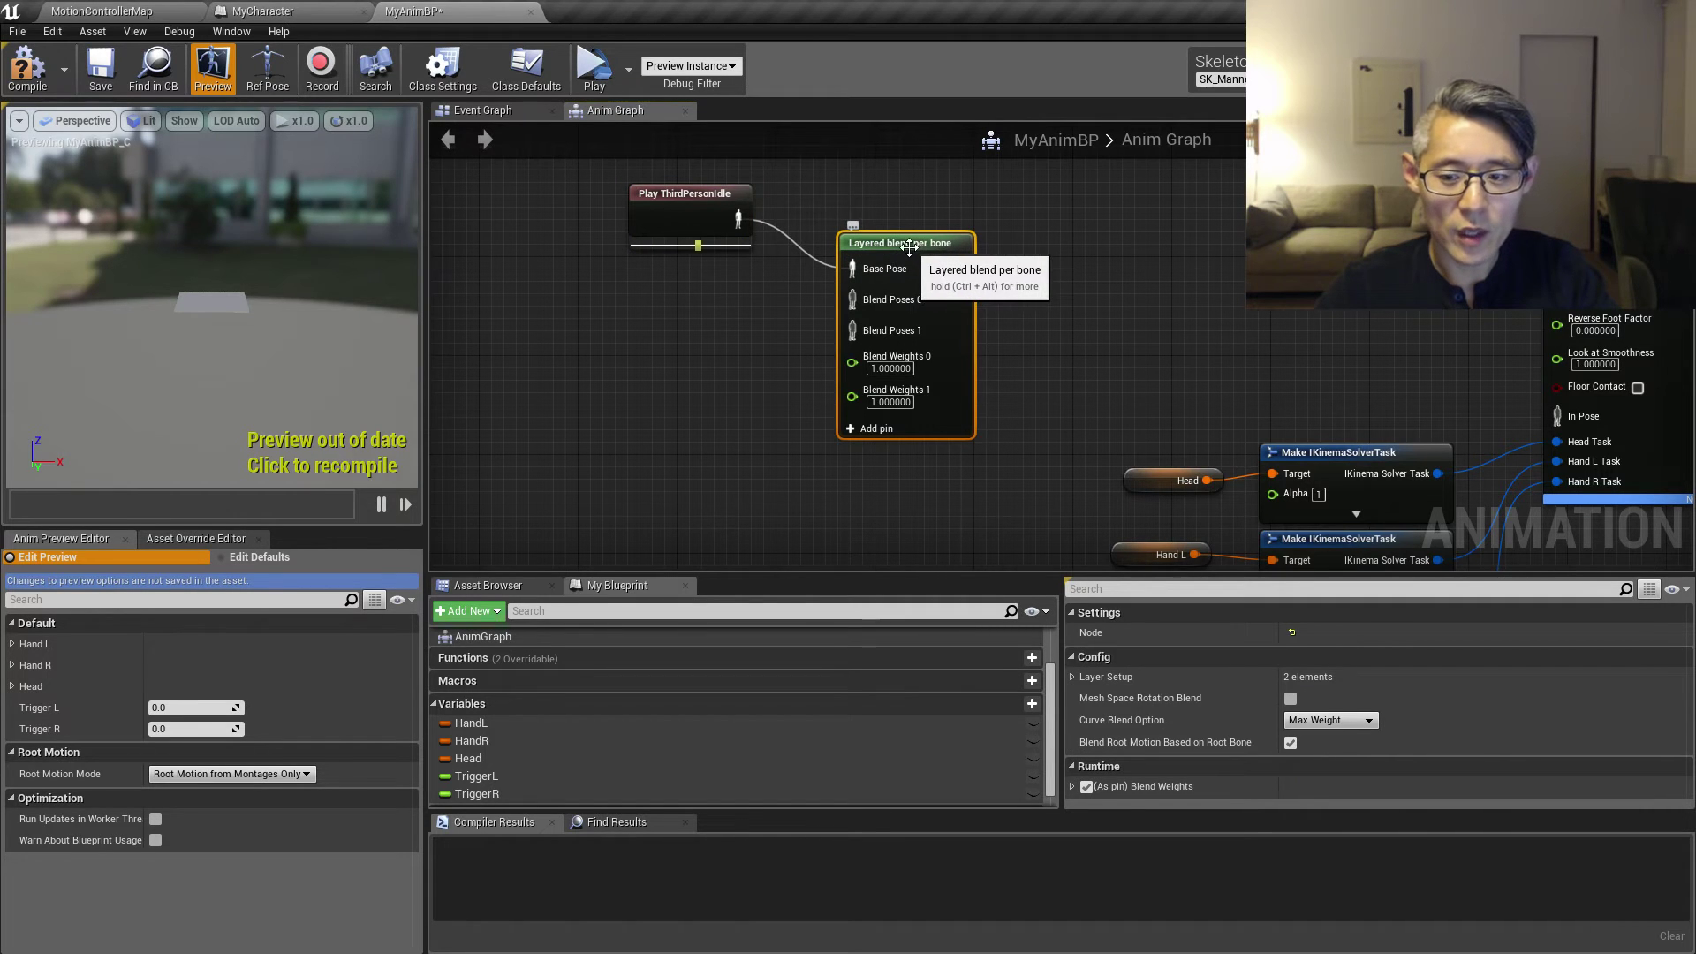
{"action": "left_click", "coordinate": [1072, 676]}
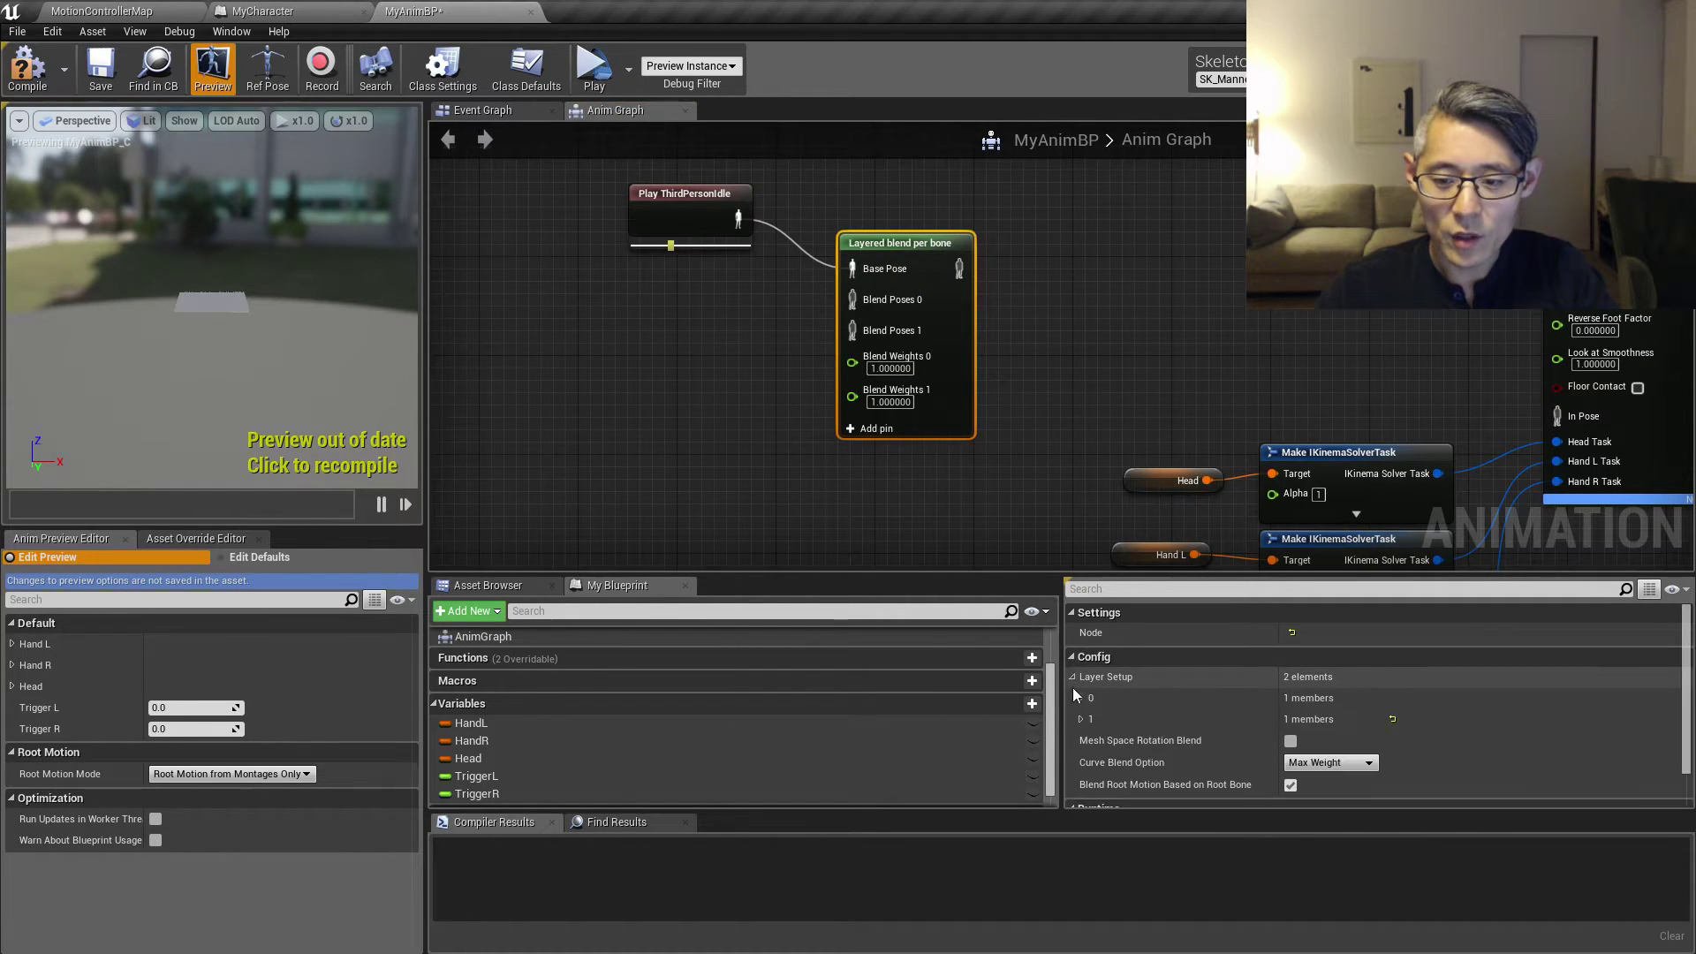
{"action": "left_click", "coordinate": [1079, 697]}
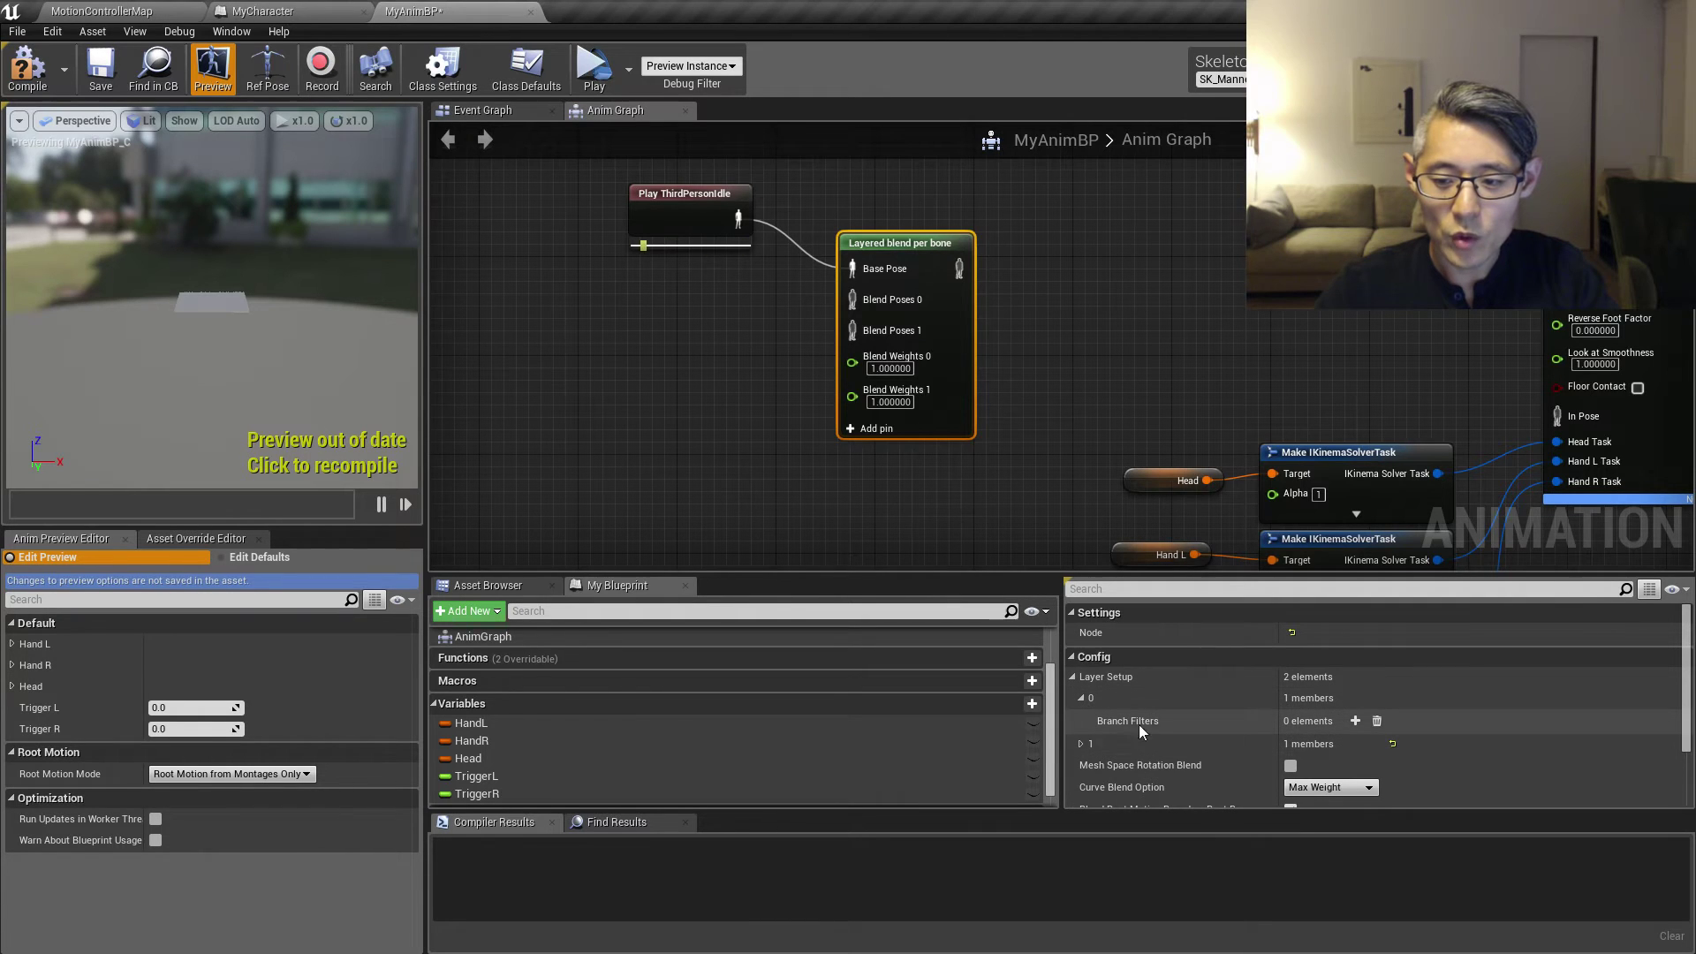
{"action": "left_click", "coordinate": [1355, 721]}
{"action": "left_click", "coordinate": [1345, 765]}
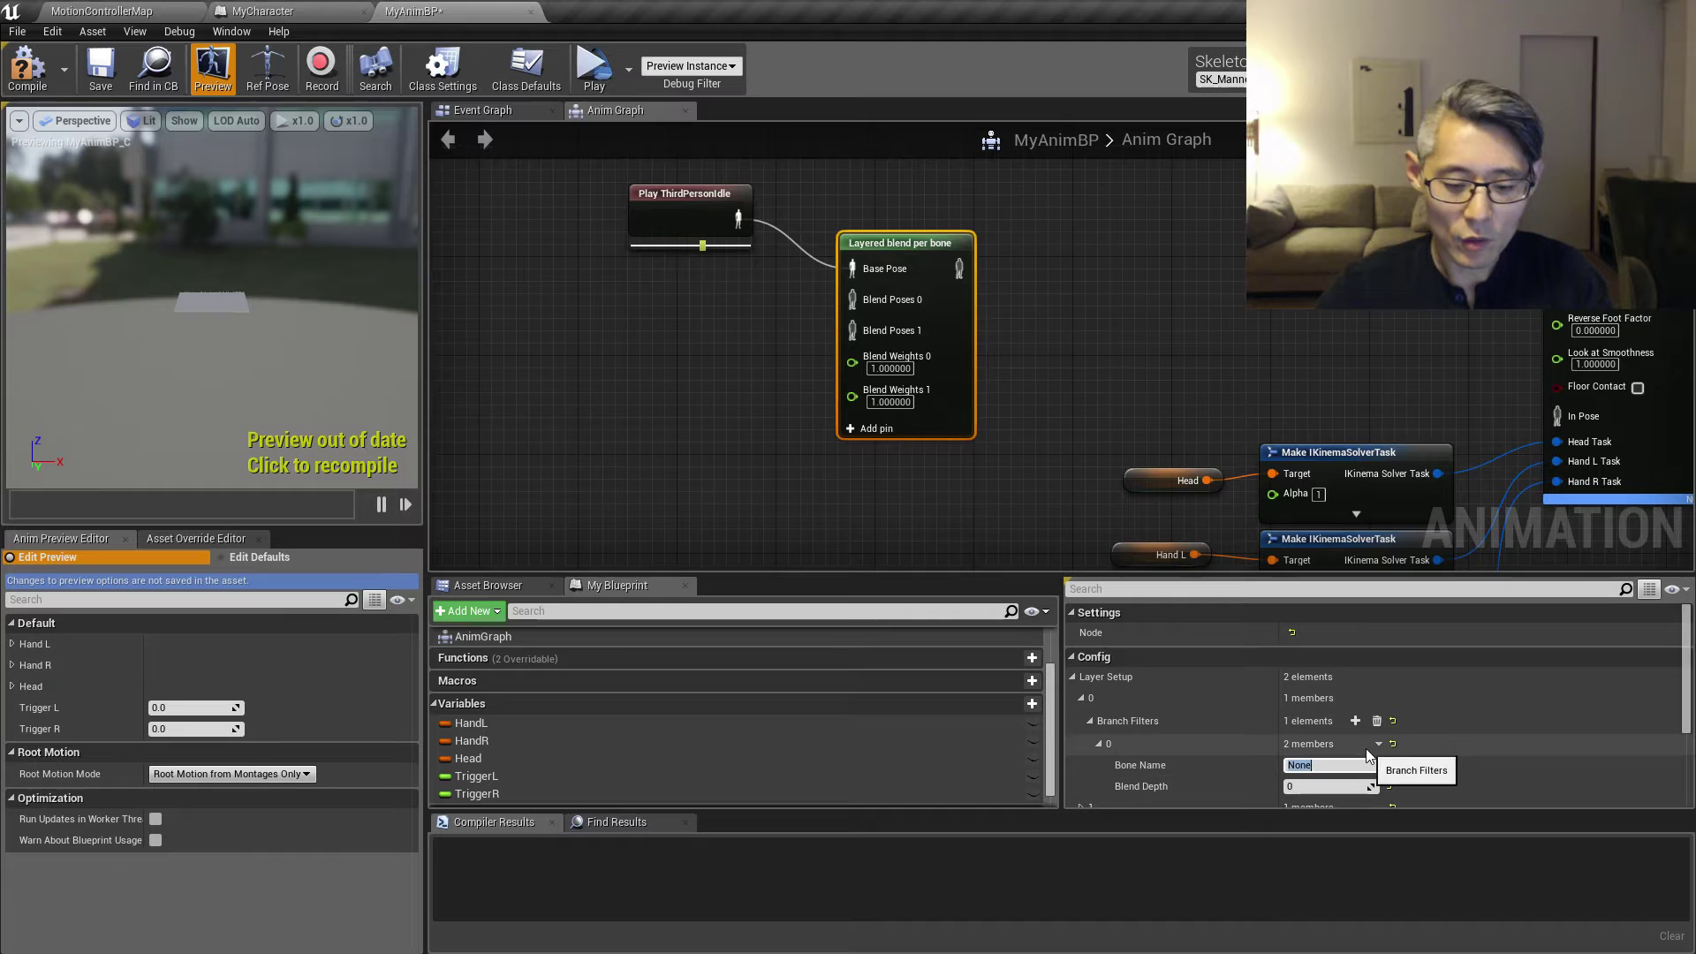
{"action": "type", "text": "Hand"}
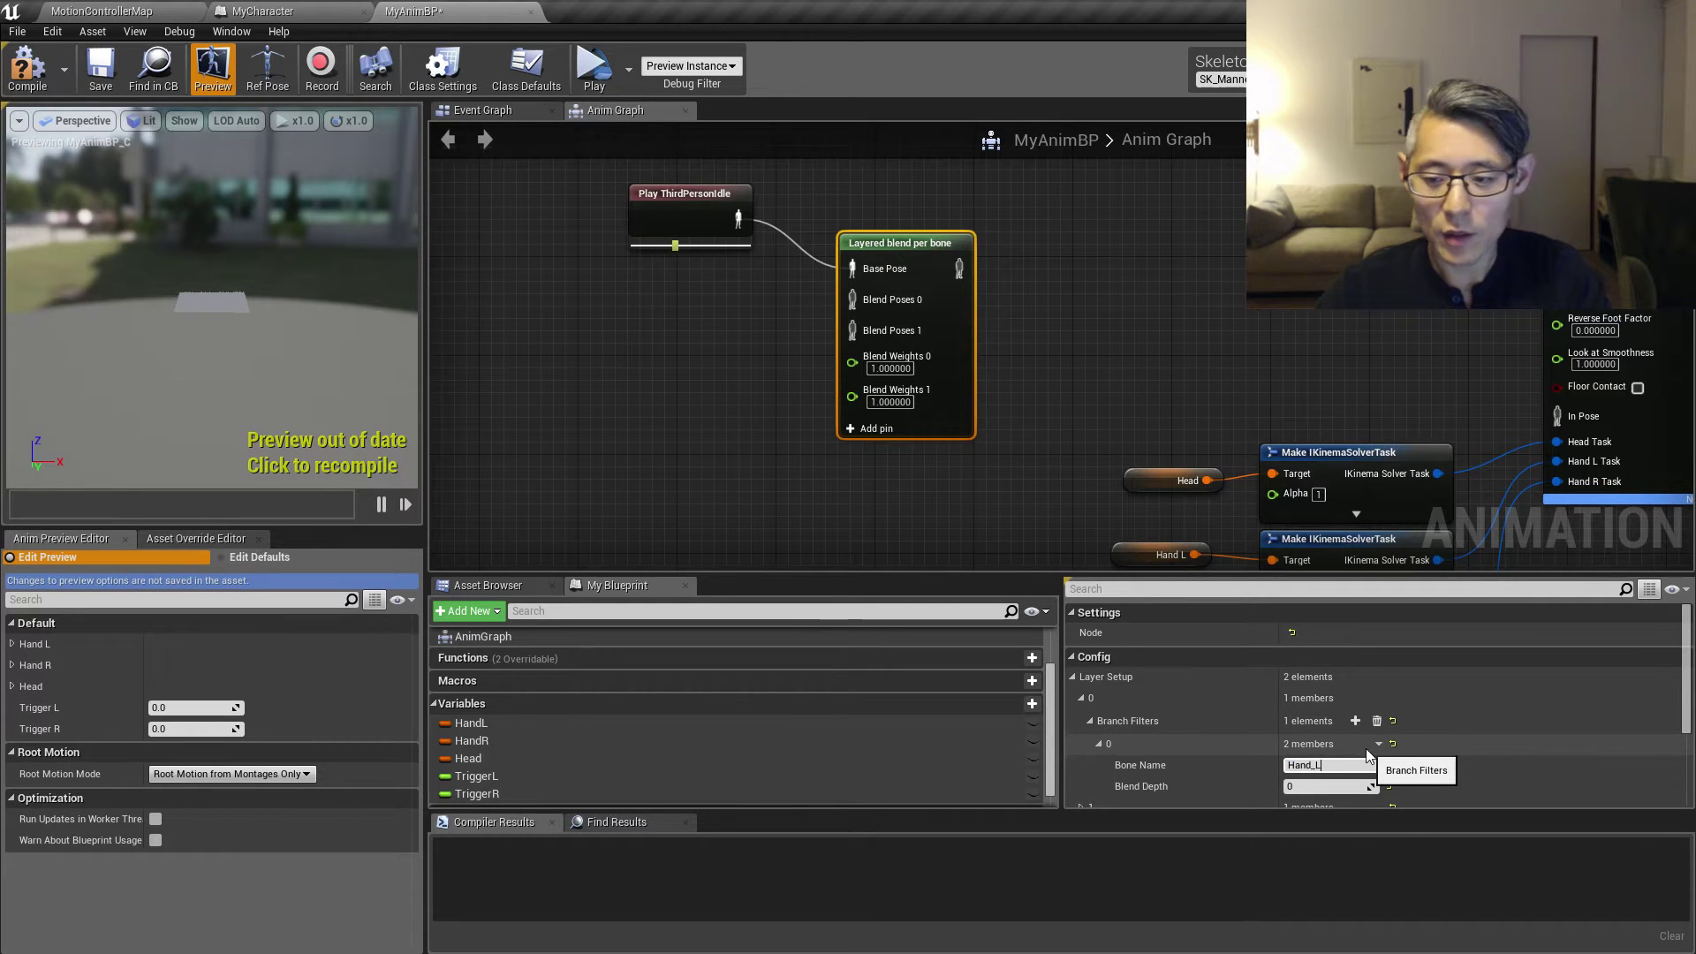
{"action": "type", "text": "_L"}
{"action": "key", "text": "Return"}
Step: Set the bone name of the branch filter in layer 1 of the blend node's Layer Setup to Hand_R
{"action": "scroll", "coordinate": [1095, 714], "scroll_direction": "down", "scroll_amount": 3}
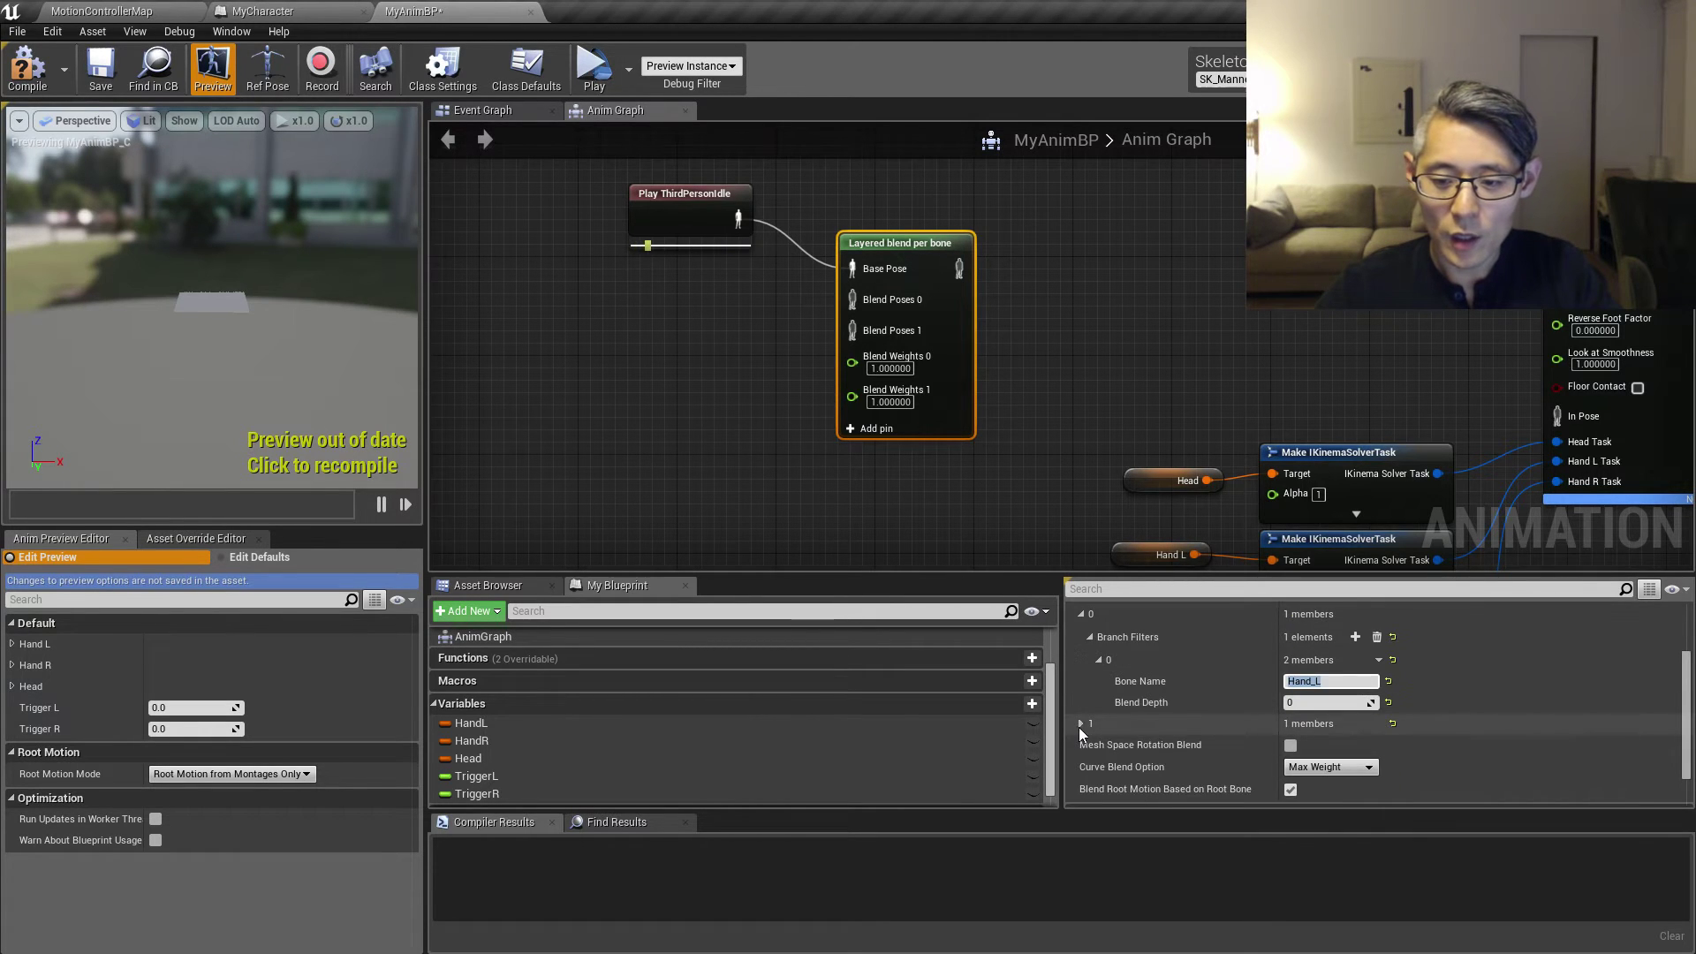
{"action": "left_click", "coordinate": [1080, 725]}
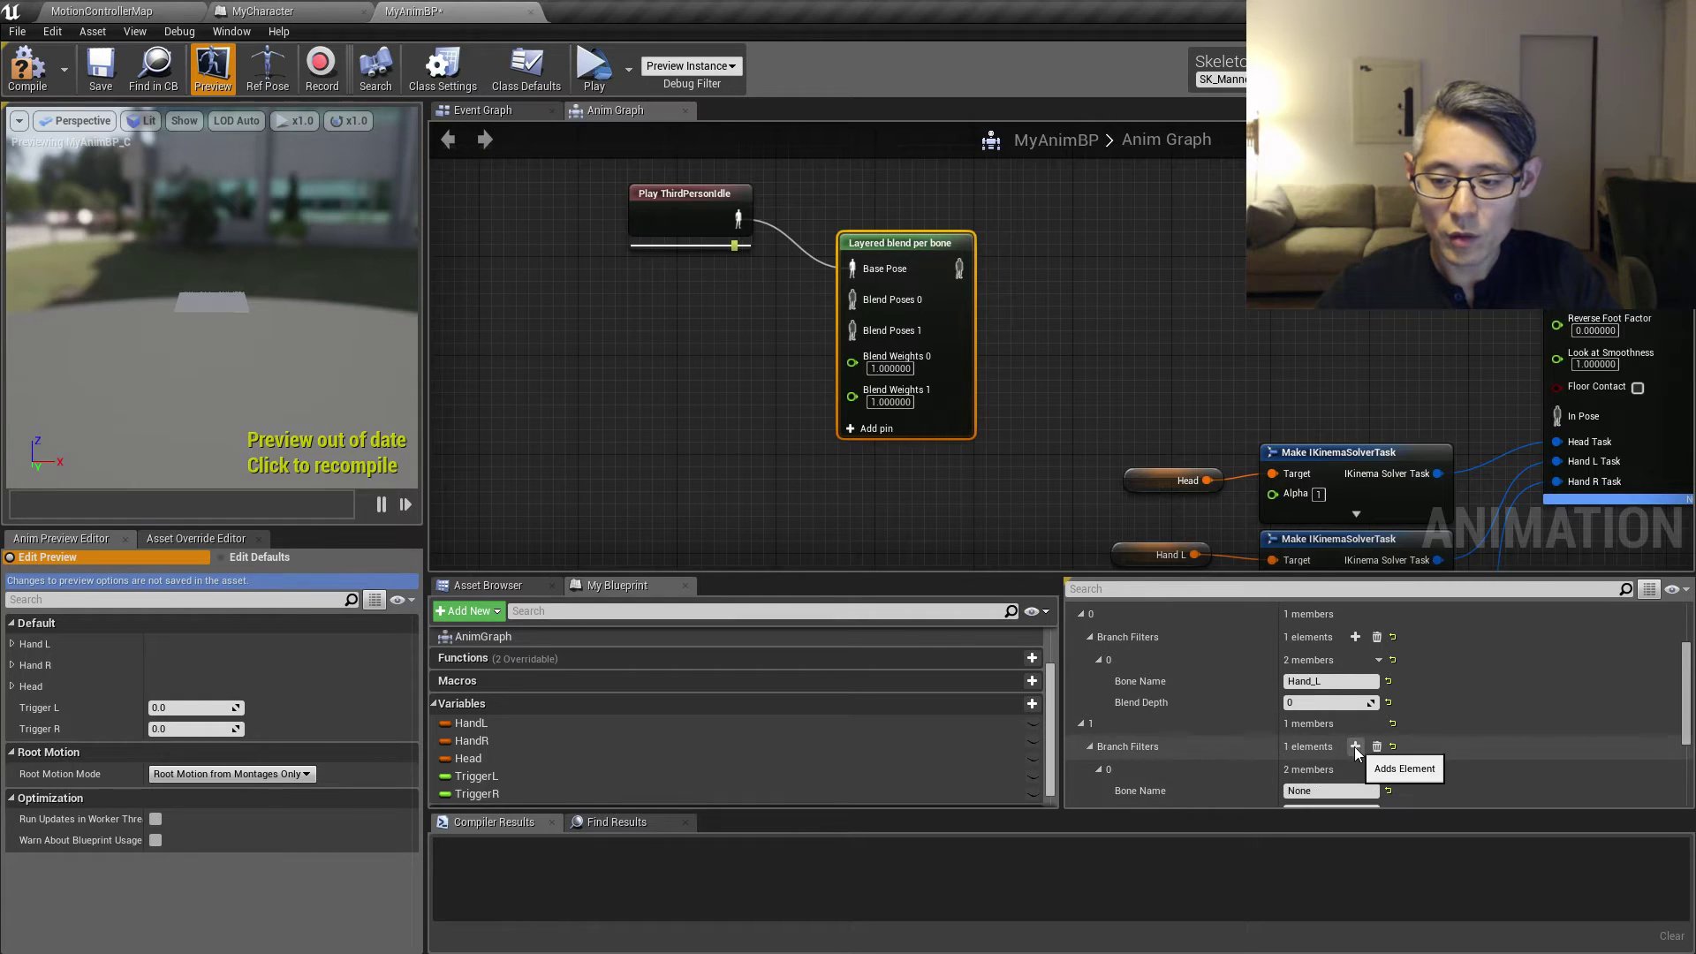
{"action": "scroll", "coordinate": [1267, 783], "scroll_direction": "down", "scroll_amount": 2}
{"action": "left_click", "coordinate": [1325, 736]}
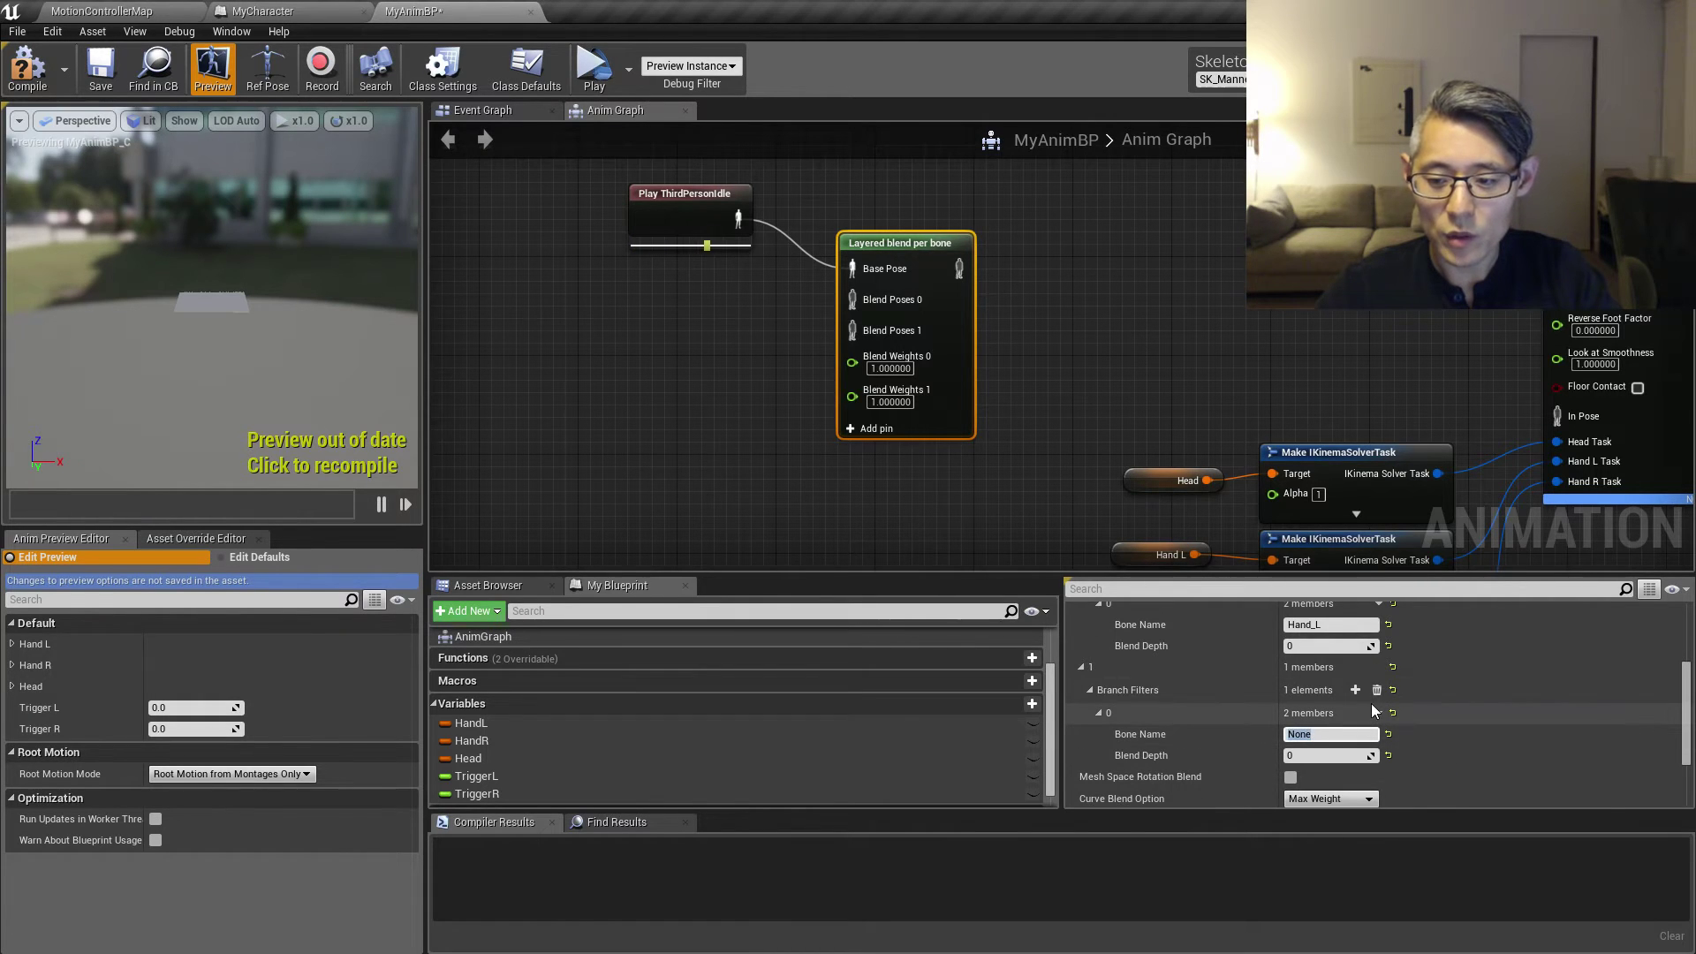
{"action": "type", "text": "Hand_R"}
{"action": "key", "text": "Return"}
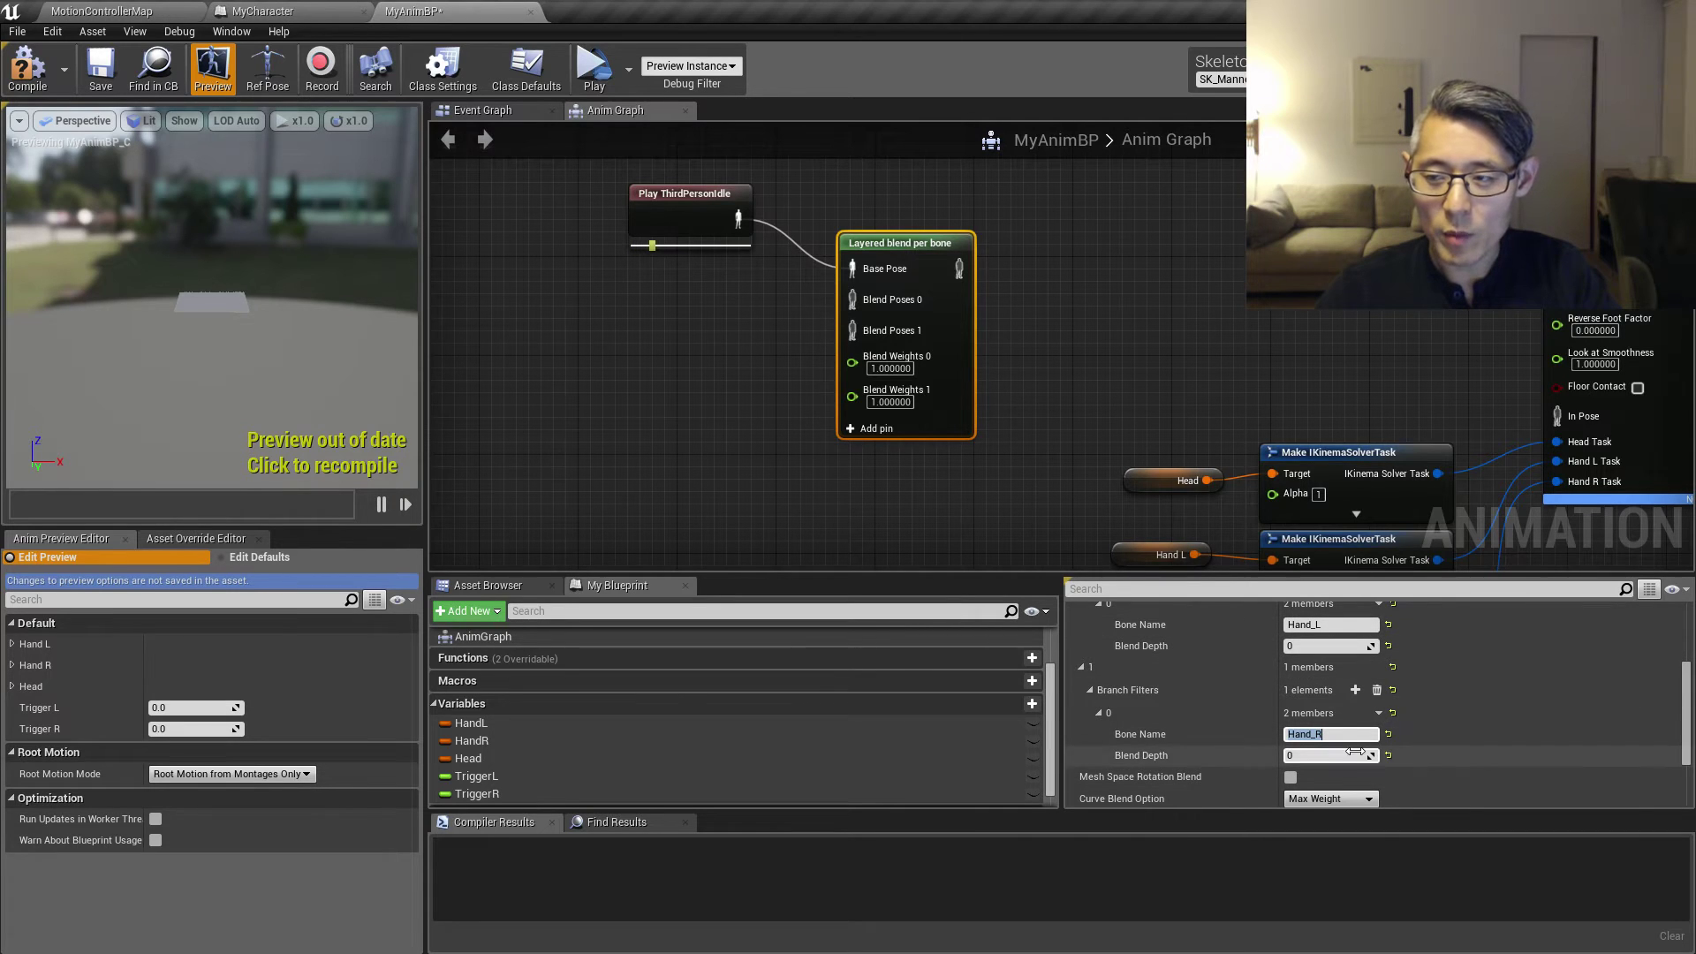
Step: Check the hand_l and hand_r bone names in the mannequin's skeleton tree and return to the MyAnimBP Anim Graph
{"action": "left_click", "coordinate": [1236, 78]}
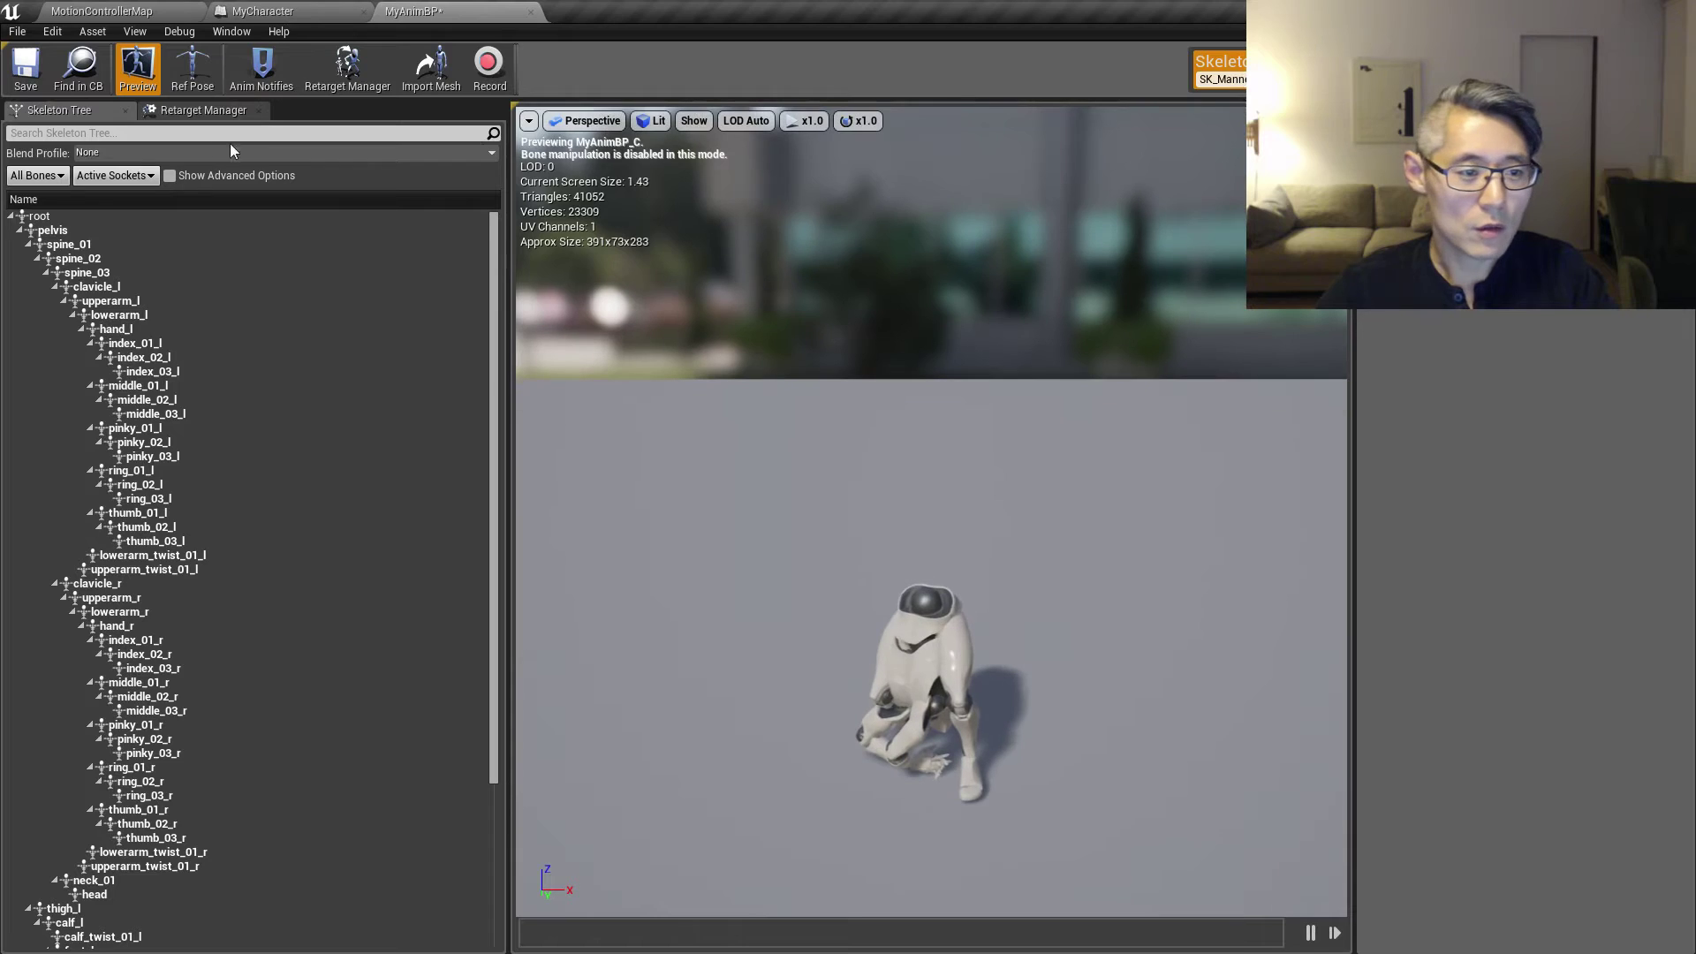
{"action": "left_click", "coordinate": [131, 332]}
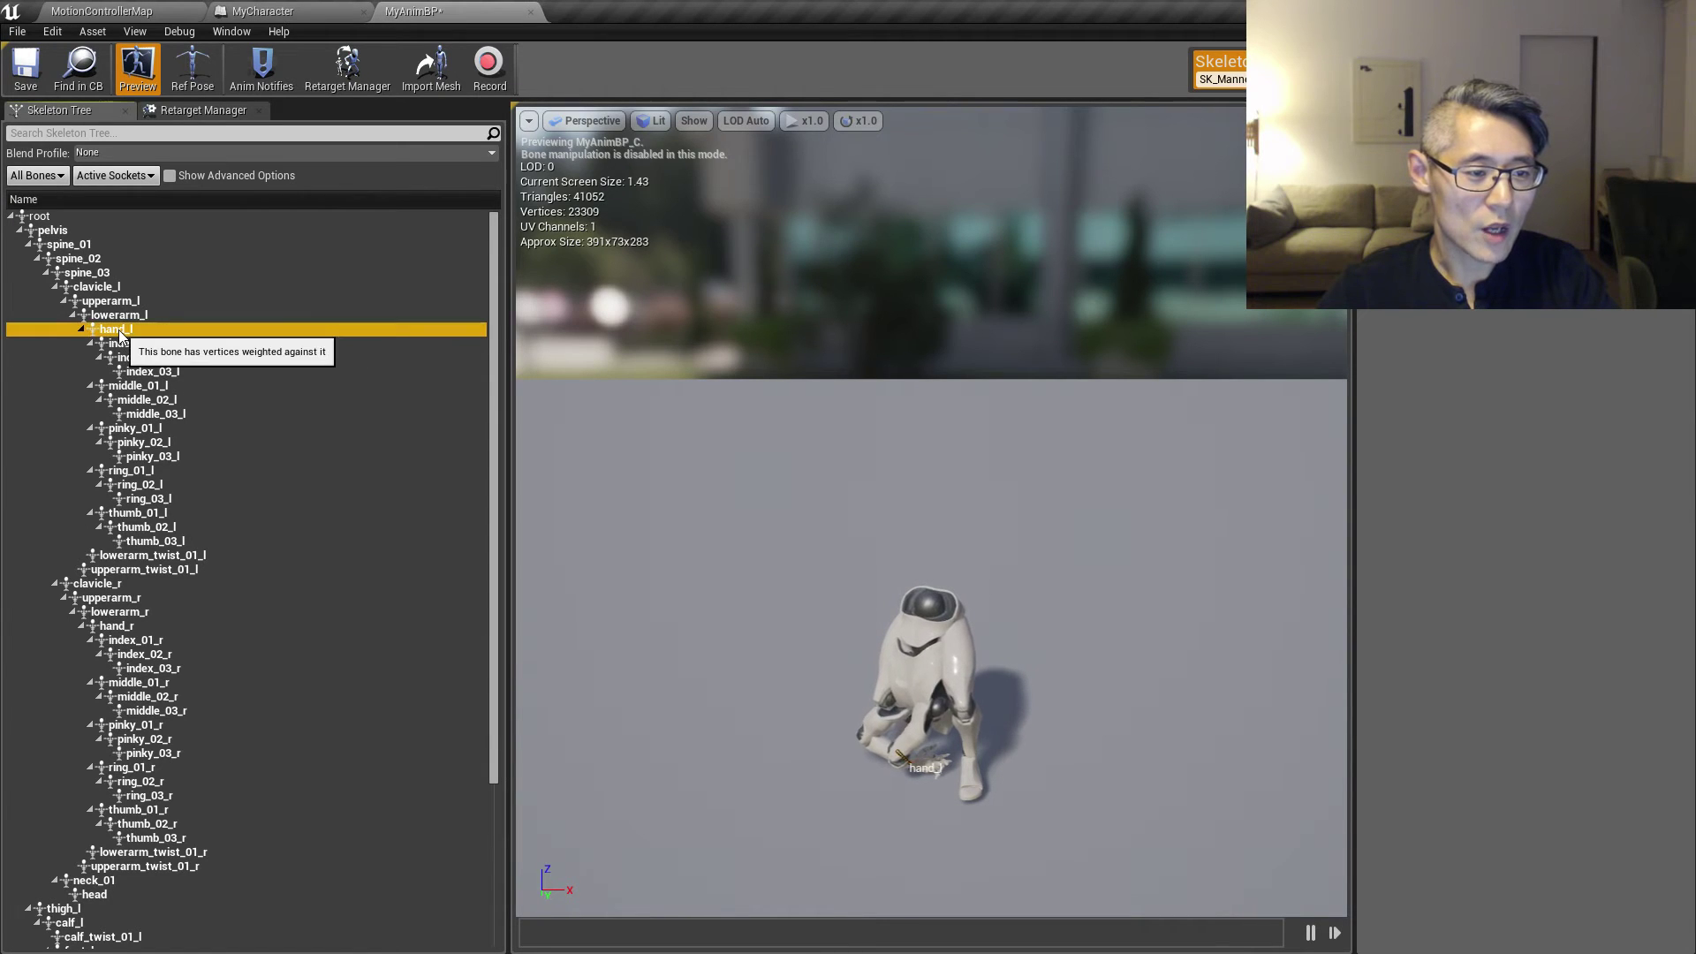
{"action": "left_click", "coordinate": [136, 627]}
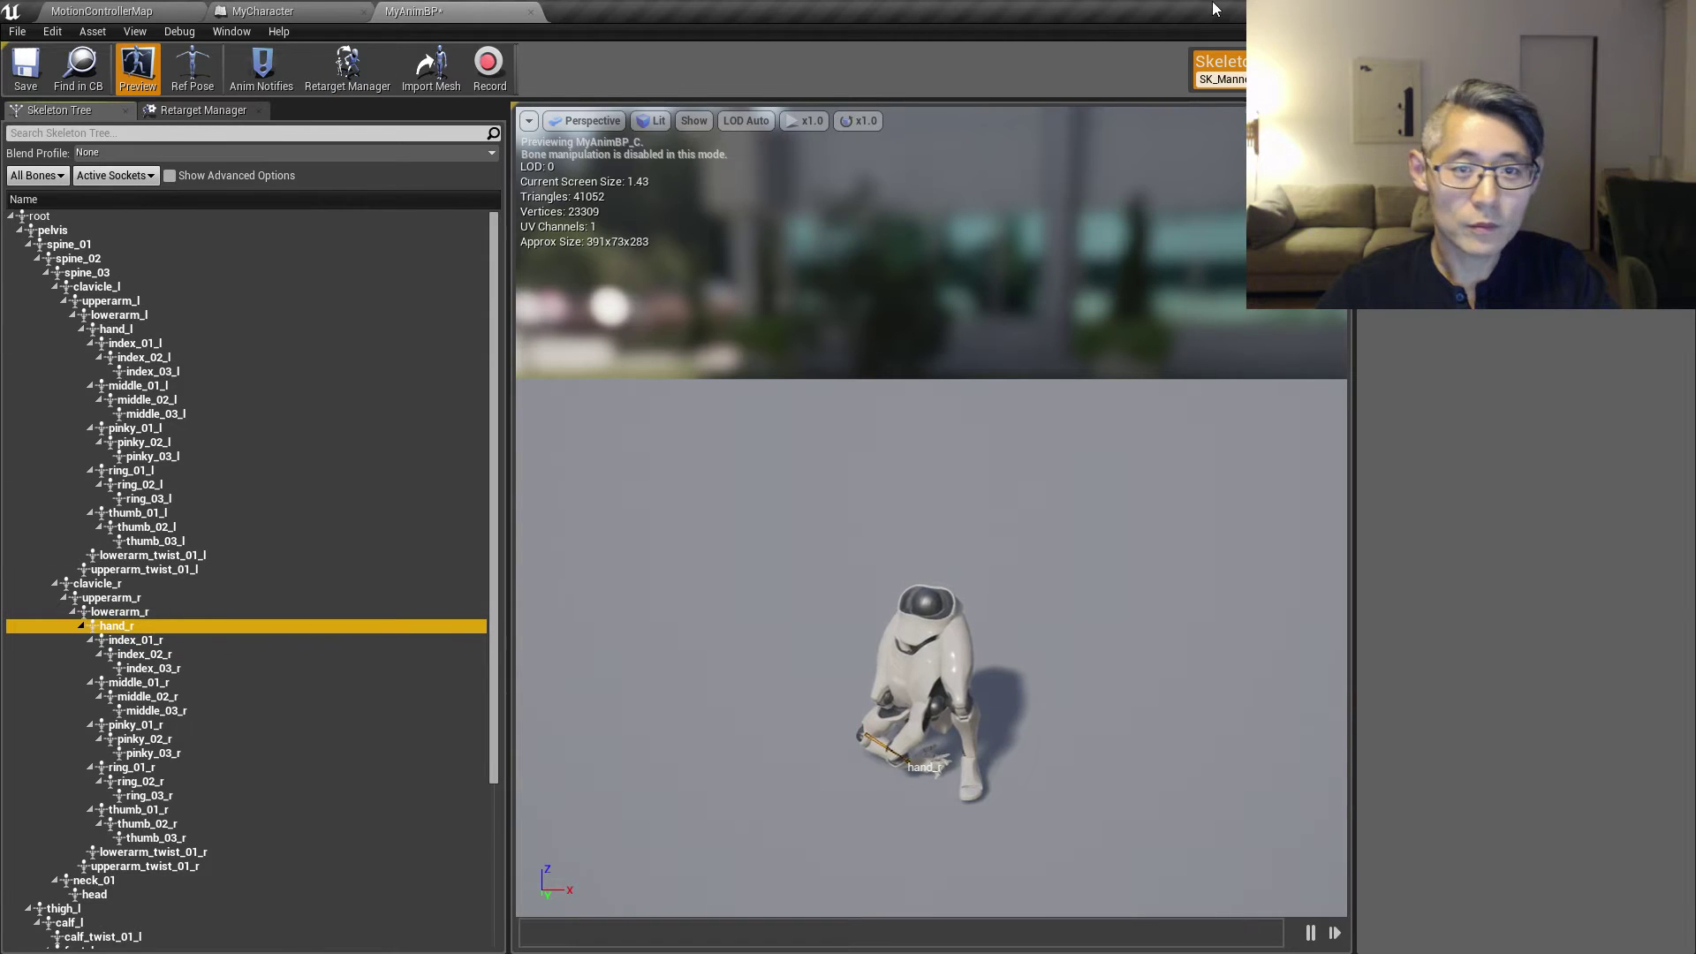
{"action": "left_click", "coordinate": [1591, 69]}
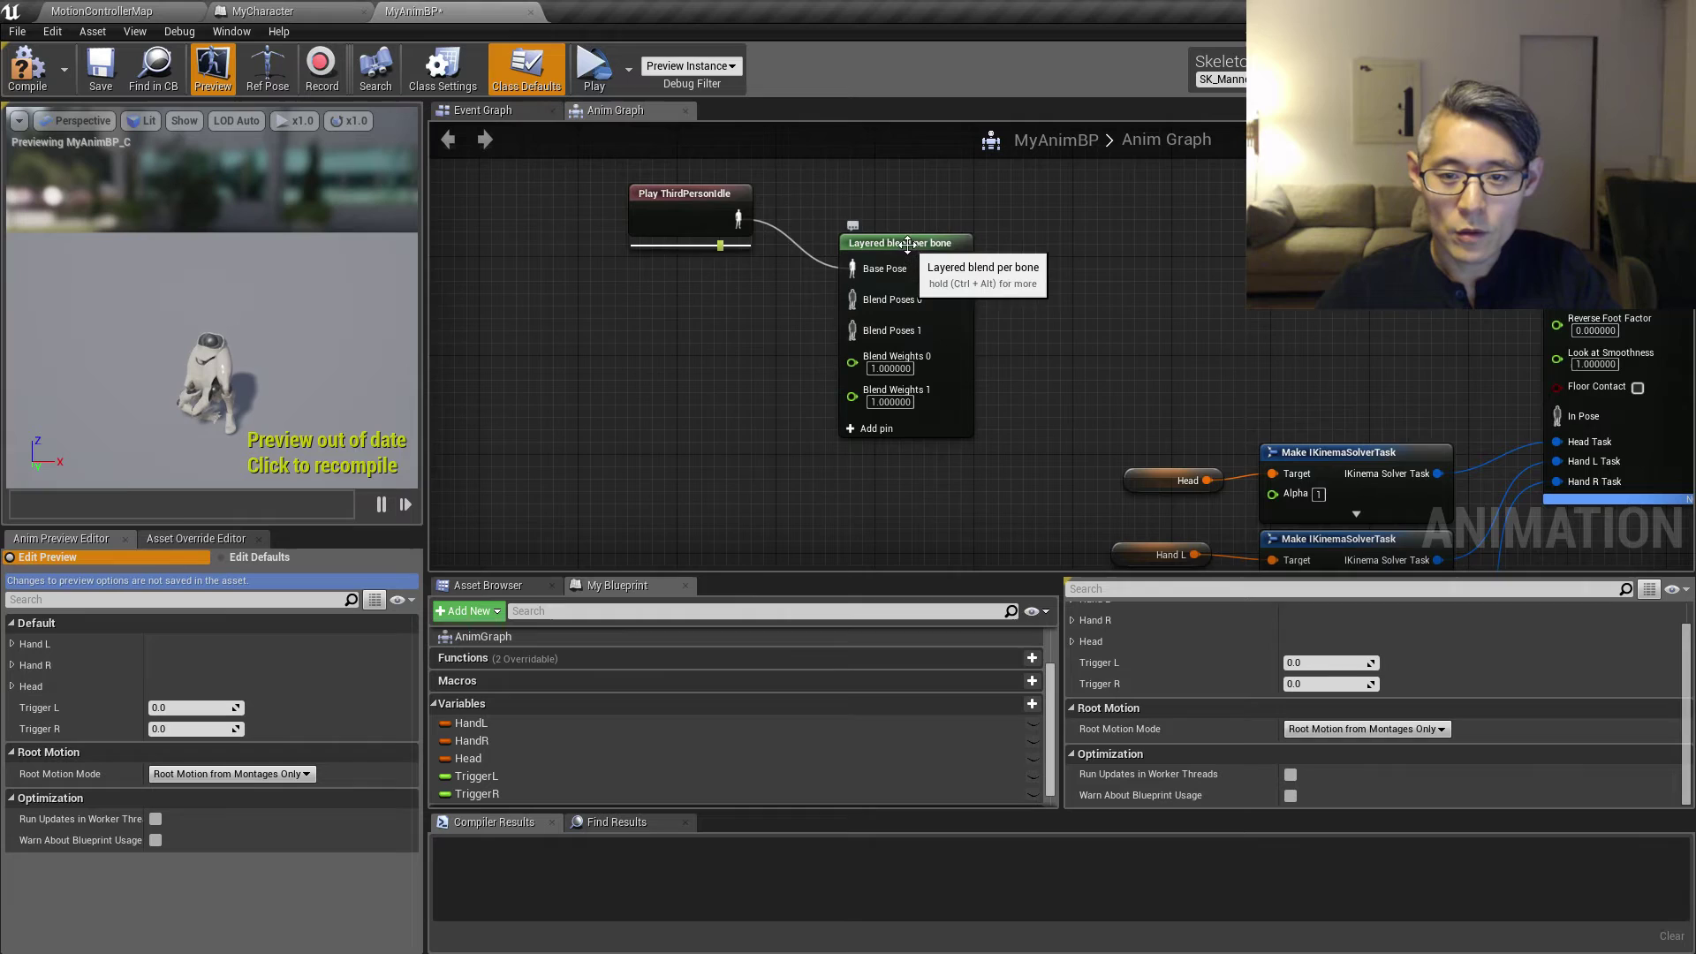
Step: Add a second Layered blend per bone node in the empty area below Play ThirdPersonIdle
{"action": "right_click_drag", "start_coordinate": [715, 327], "coordinate": [1084, 332]}
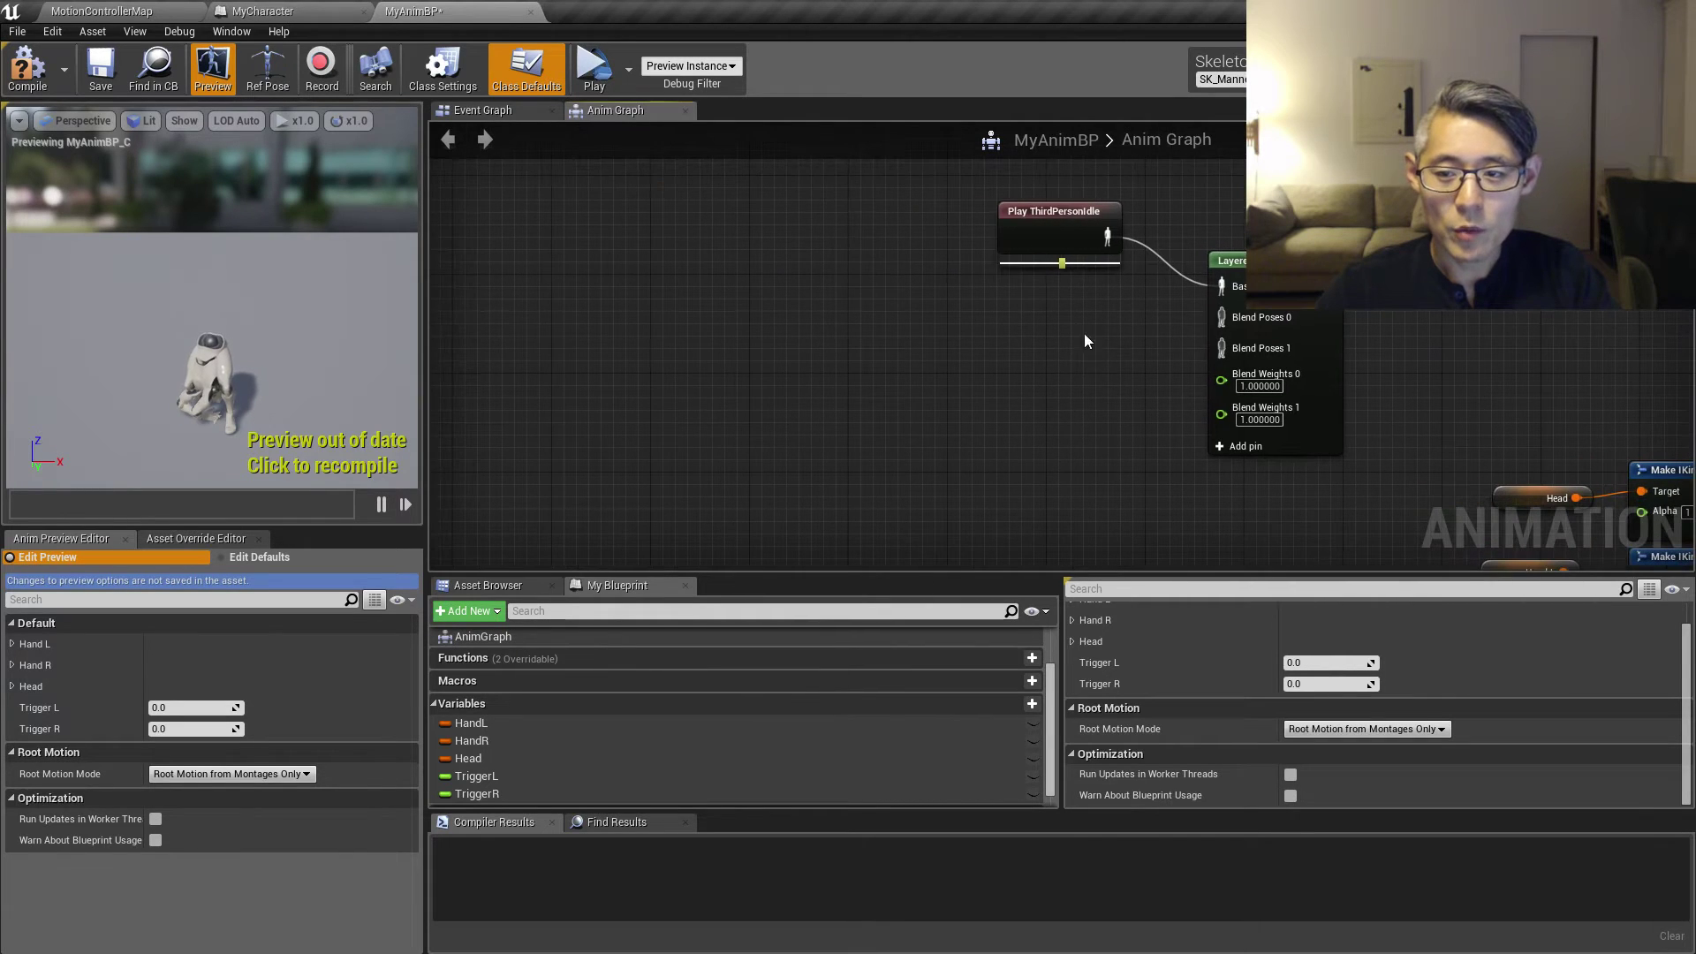
{"action": "right_click", "coordinate": [918, 325]}
{"action": "type", "text": "bl"}
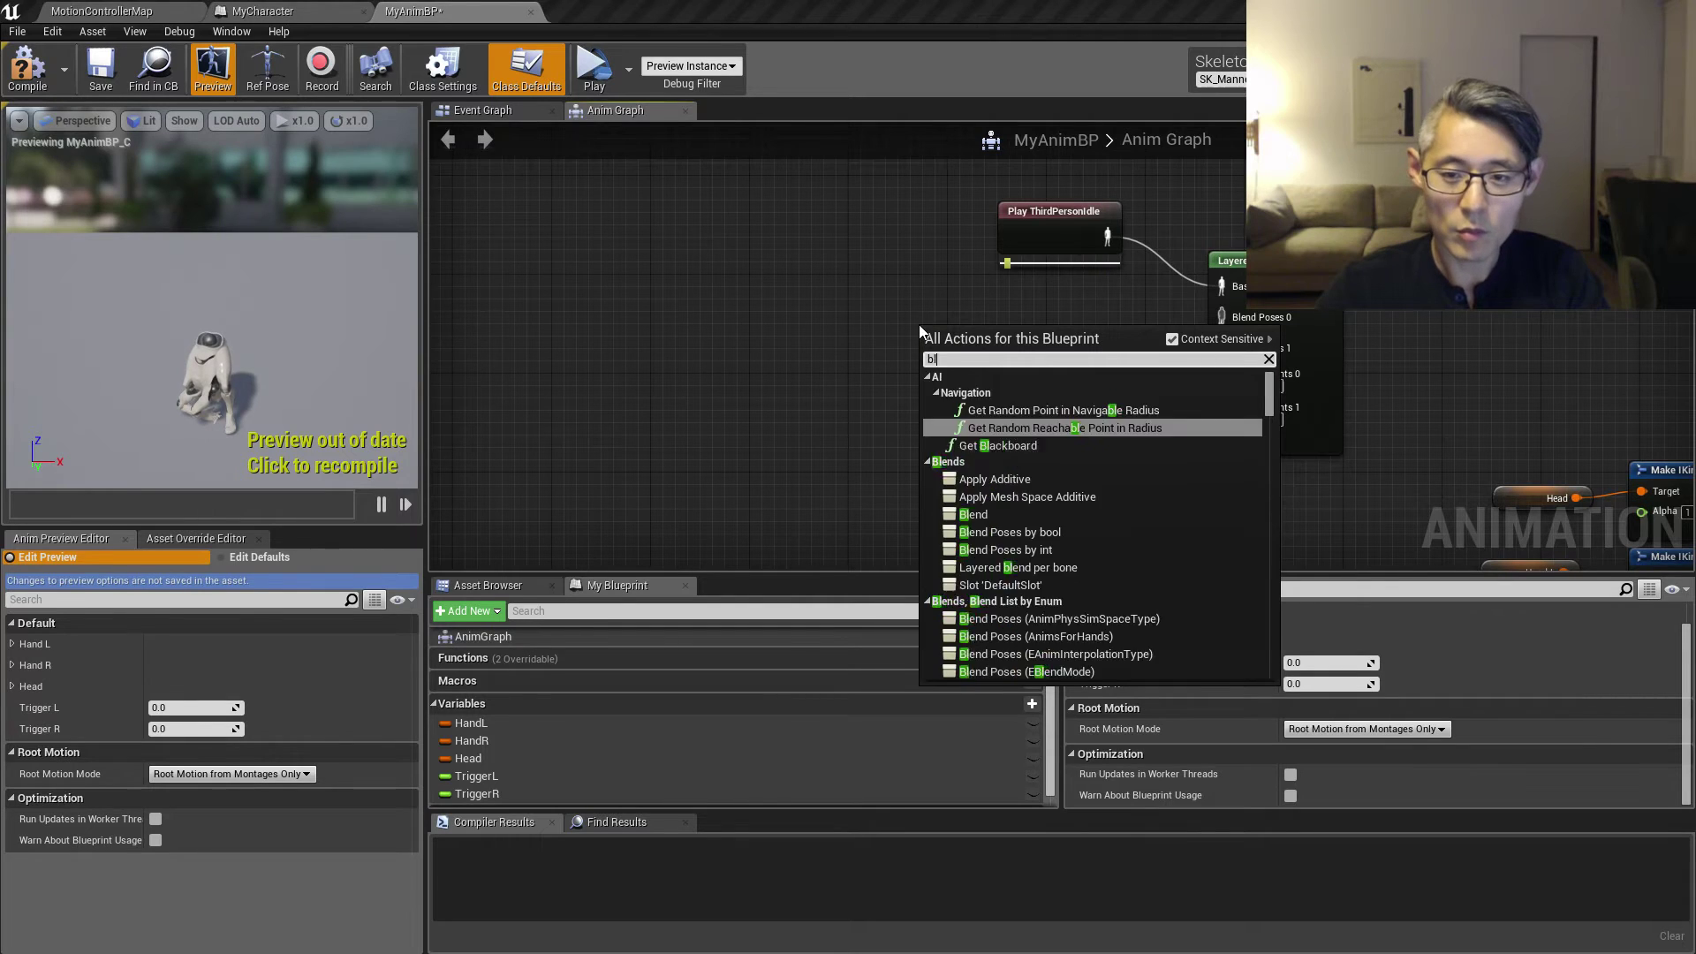
{"action": "type", "text": "end per bone"}
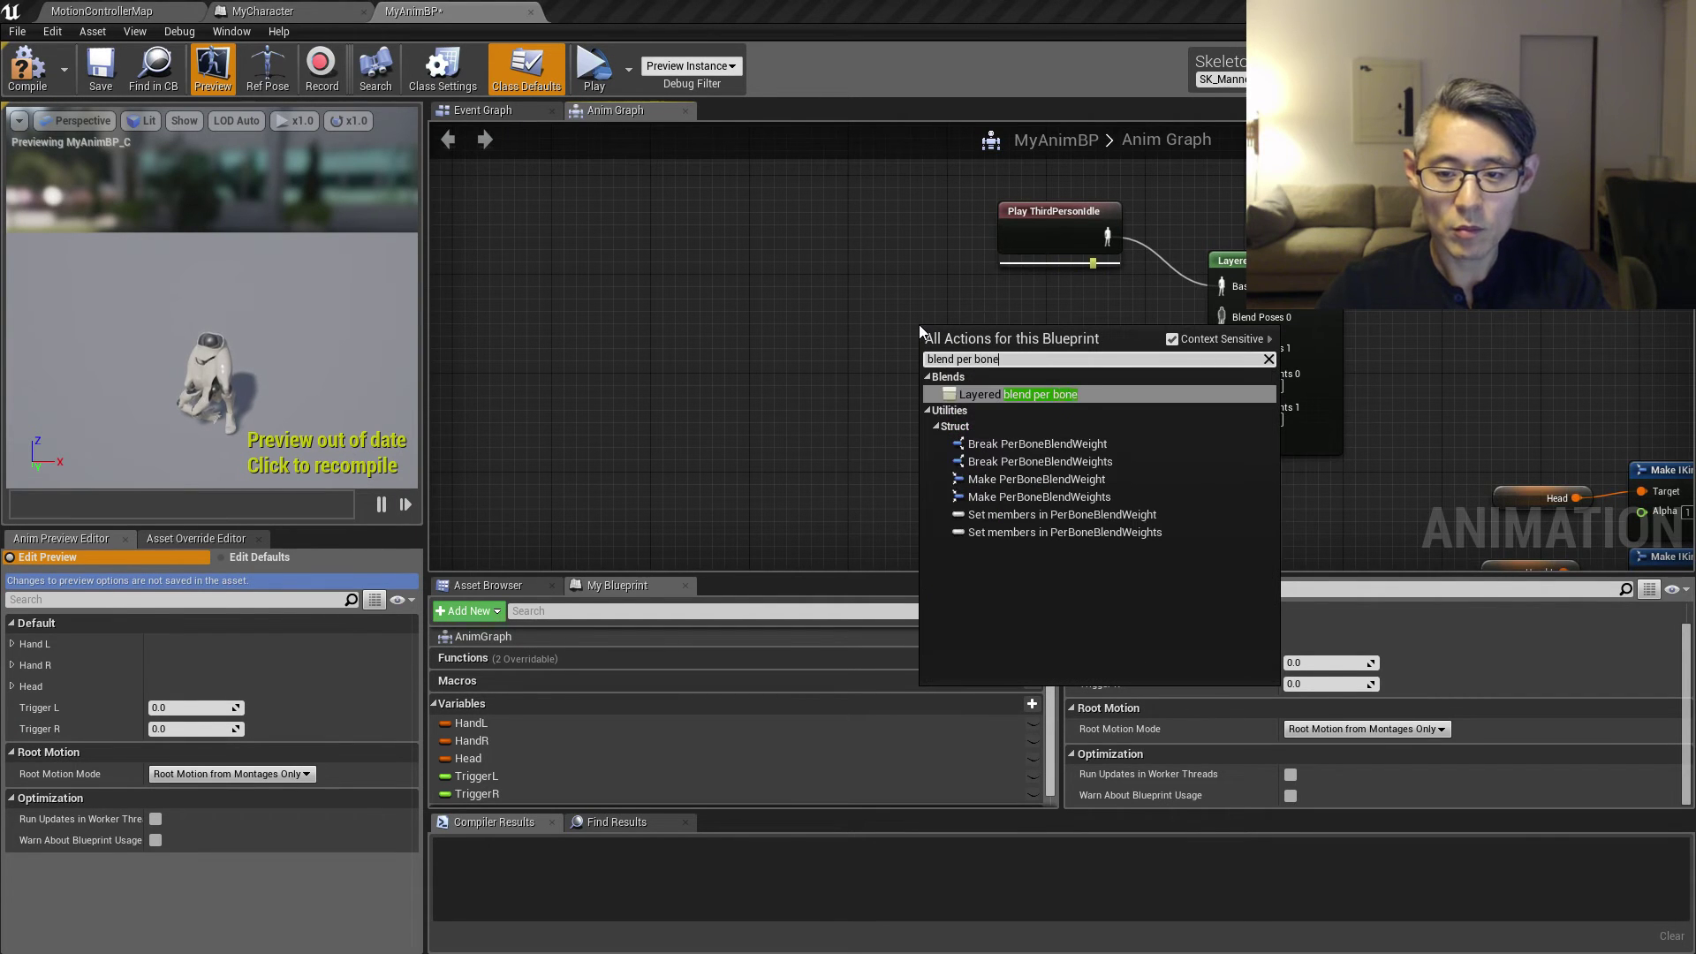
{"action": "key", "text": "Return"}
Step: Add a branch filter to layer 0 of the new blend node with the bone name Hand_L
{"action": "left_click", "coordinate": [998, 309]}
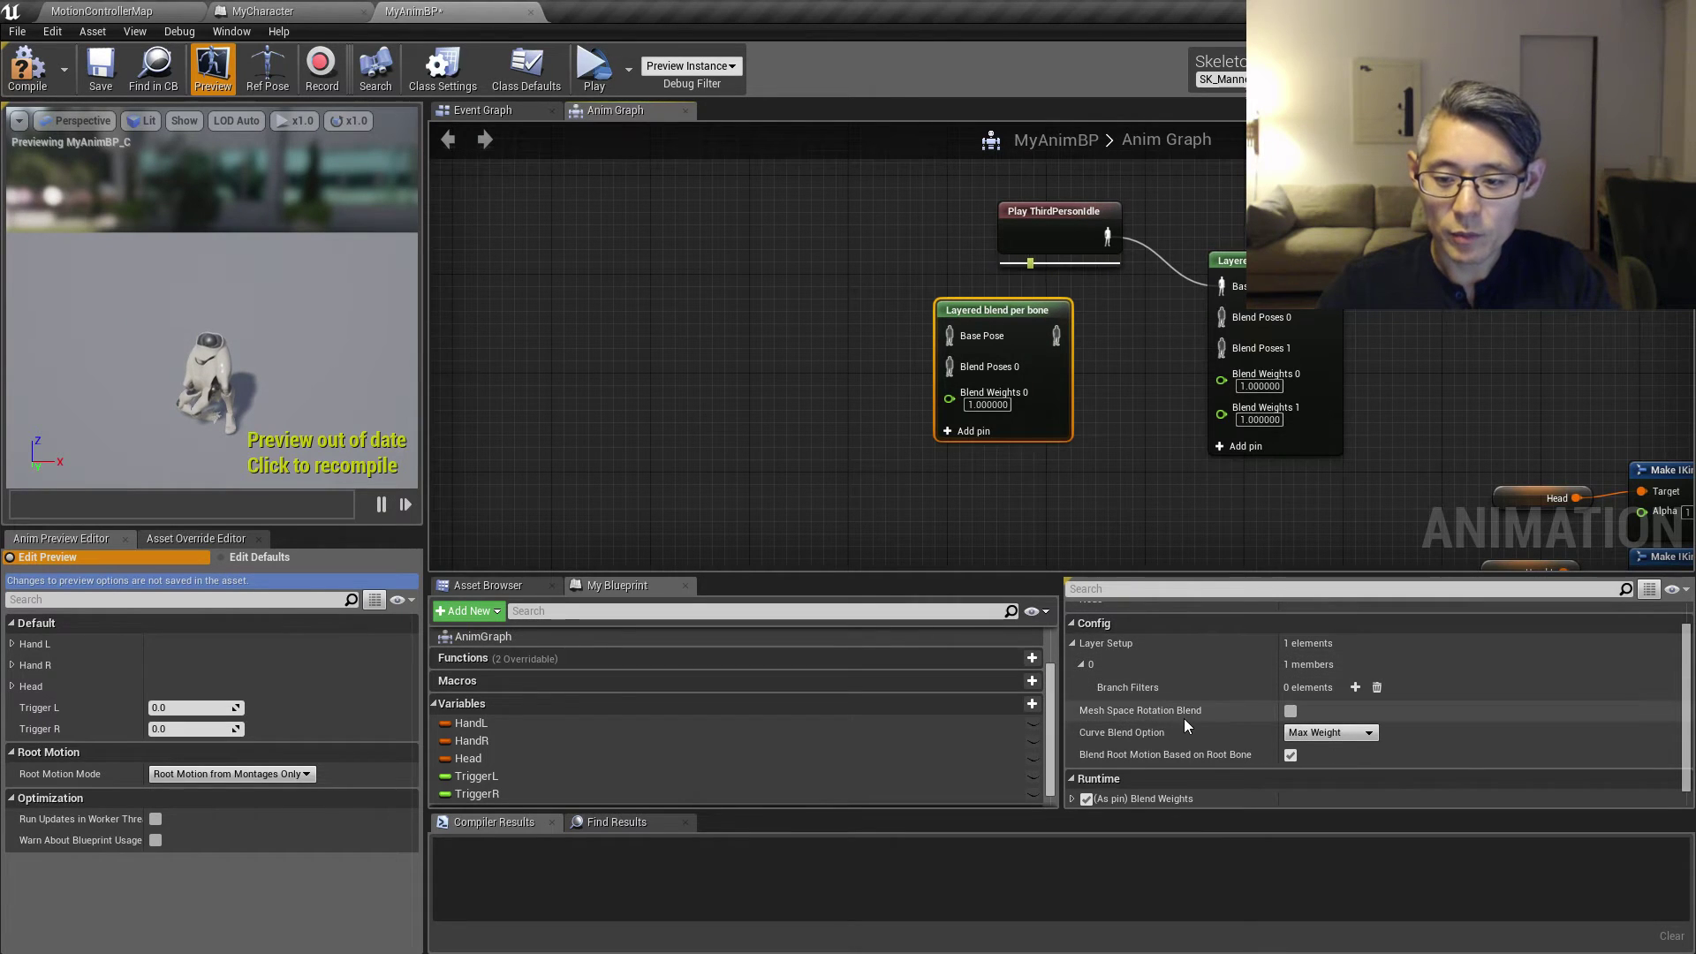
{"action": "left_click", "coordinate": [1355, 688]}
{"action": "left_click", "coordinate": [1332, 732]}
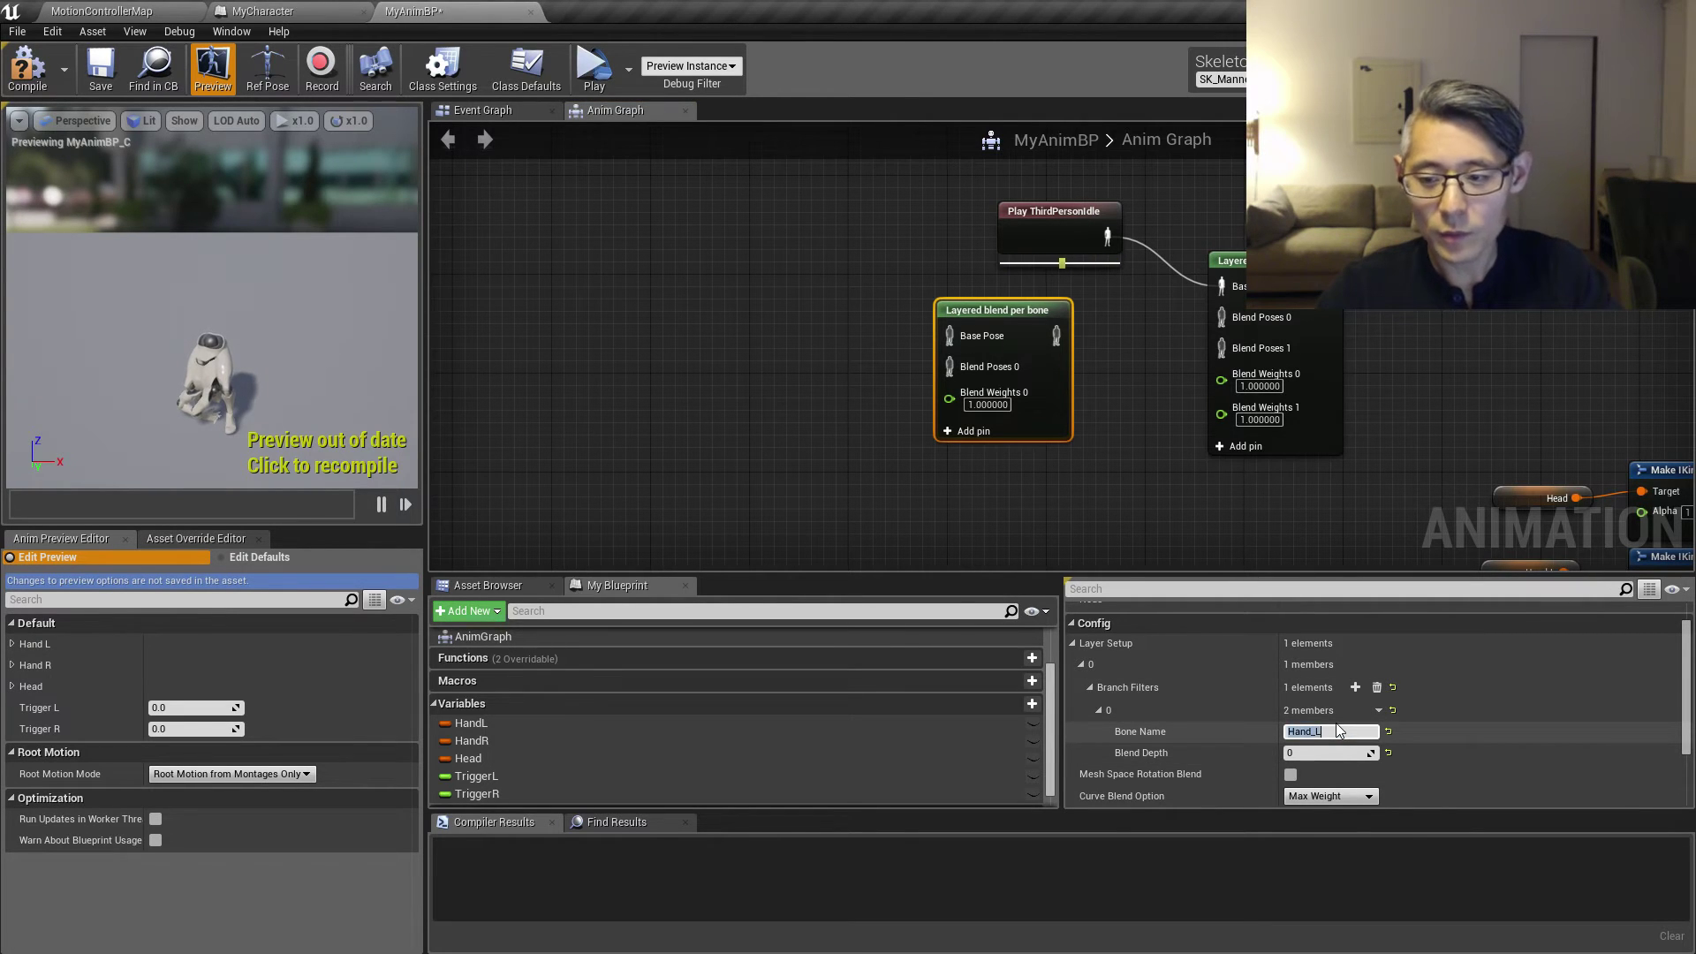
Step: Connect the Hand_L blend node's output to Blend Poses 0 of the first blend node and align the two nodes
{"action": "left_click_drag", "start_coordinate": [1067, 330], "coordinate": [1224, 318]}
{"action": "left_click_drag", "start_coordinate": [1000, 309], "coordinate": [1011, 310]}
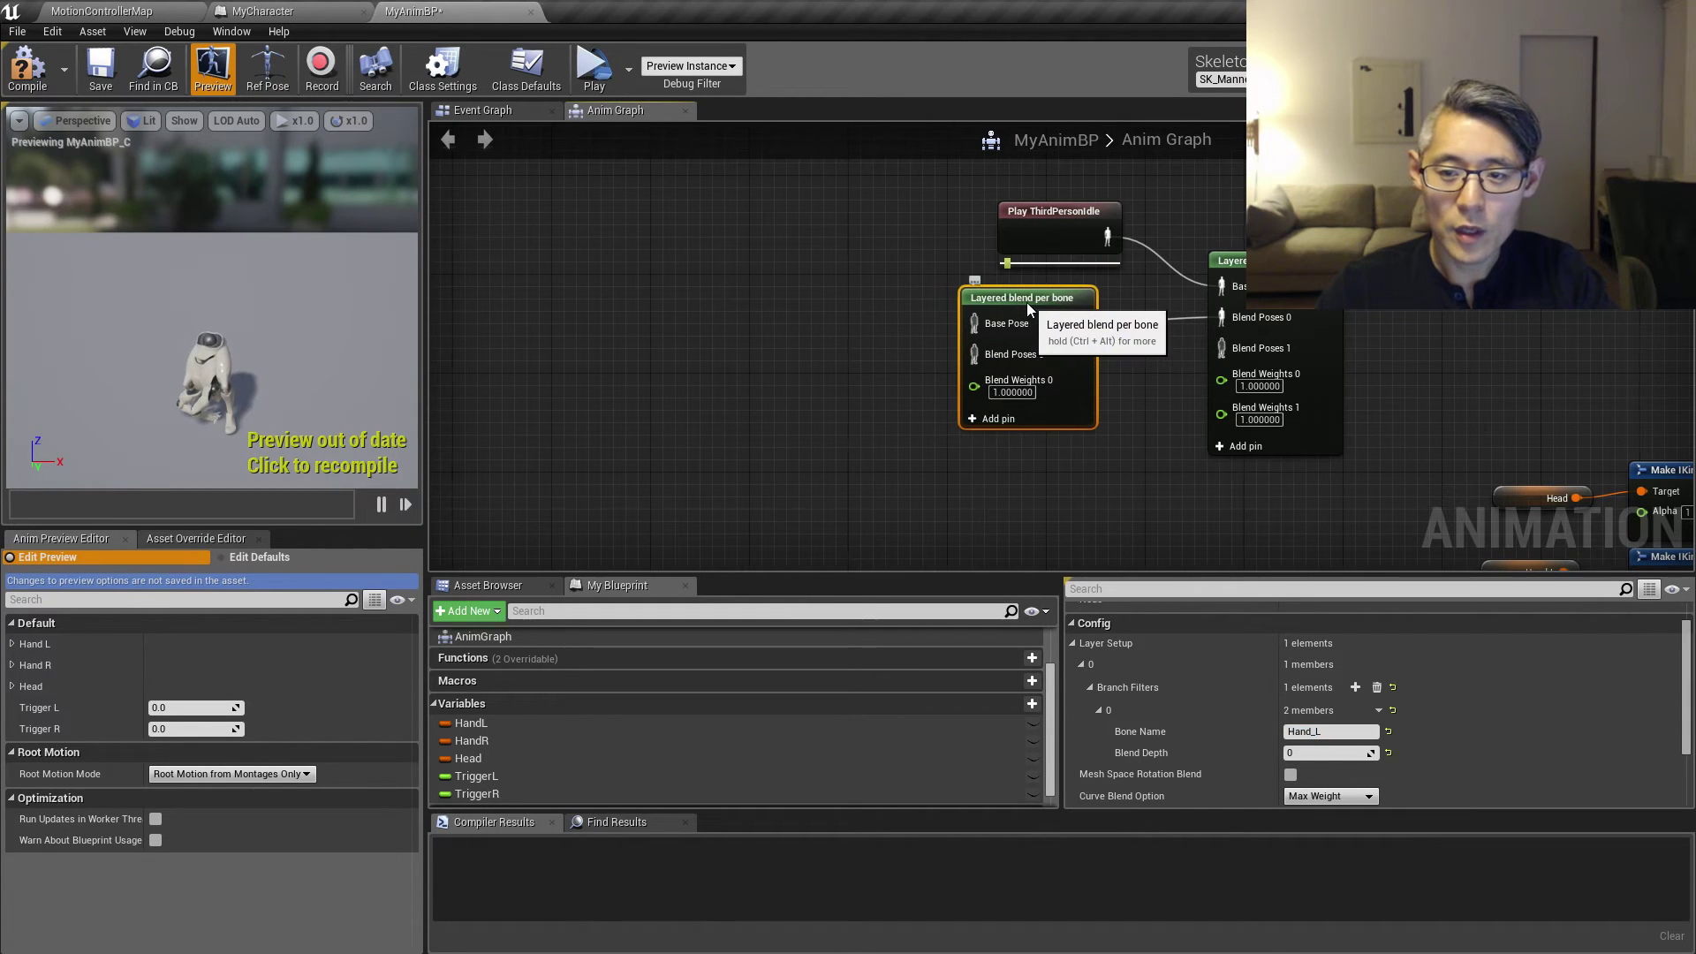
{"action": "left_click_drag", "start_coordinate": [1028, 307], "coordinate": [1039, 306]}
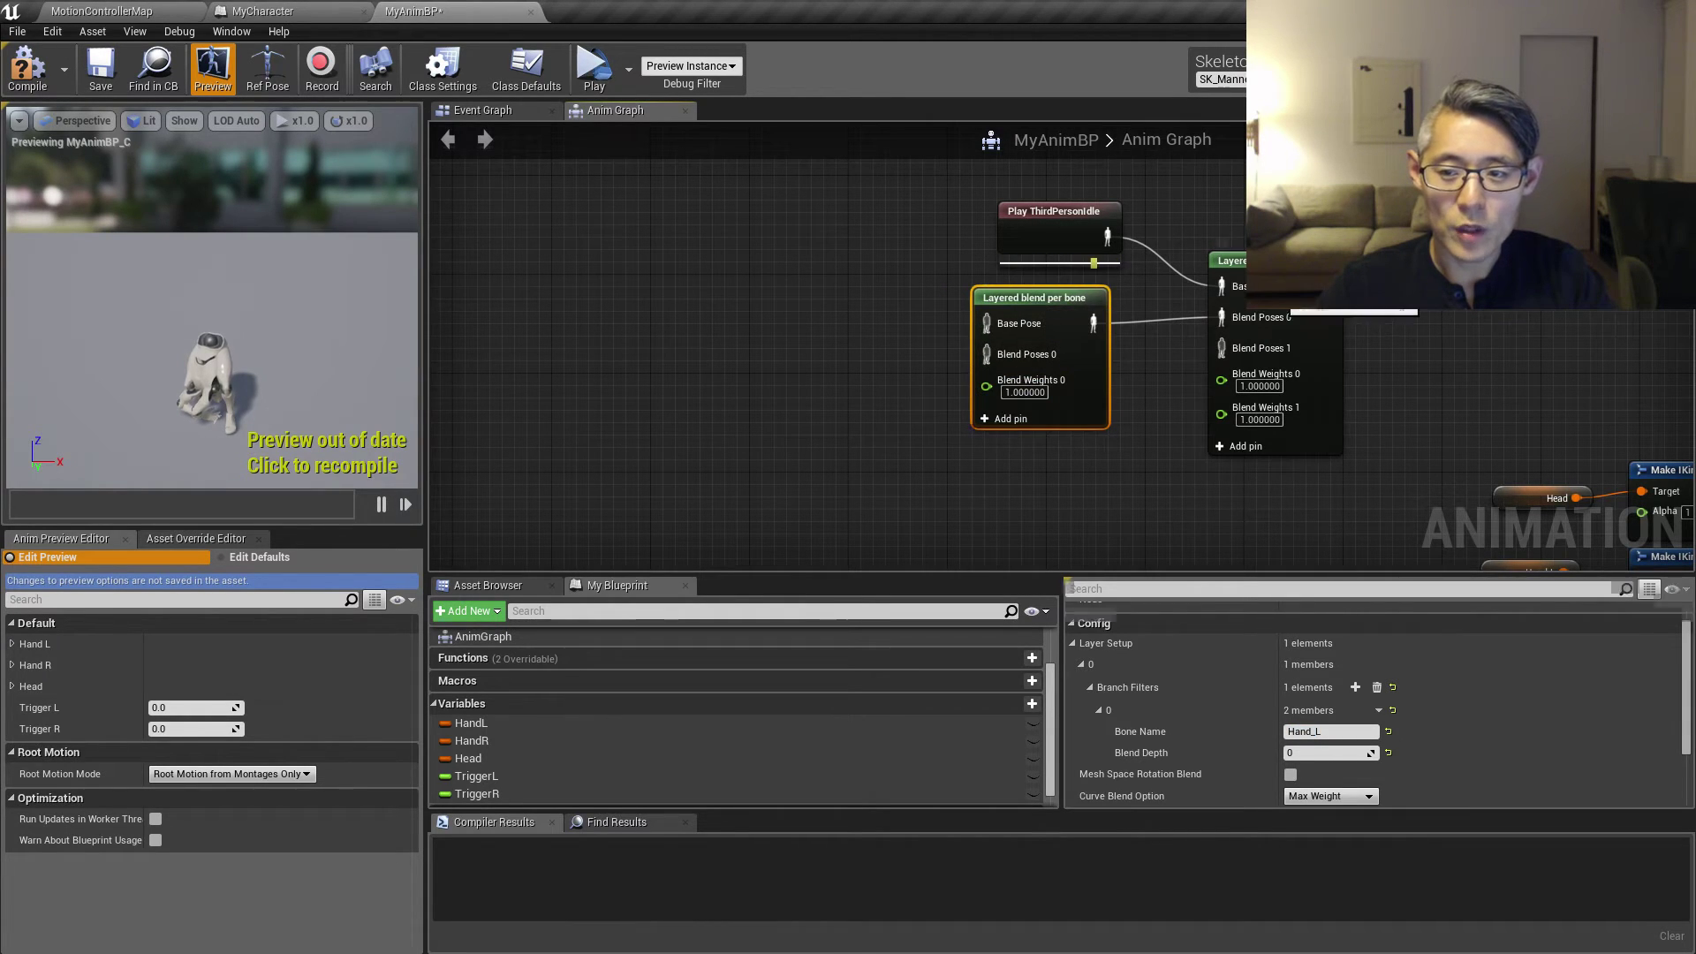
{"action": "left_click_drag", "start_coordinate": [1273, 274], "coordinate": [1270, 311]}
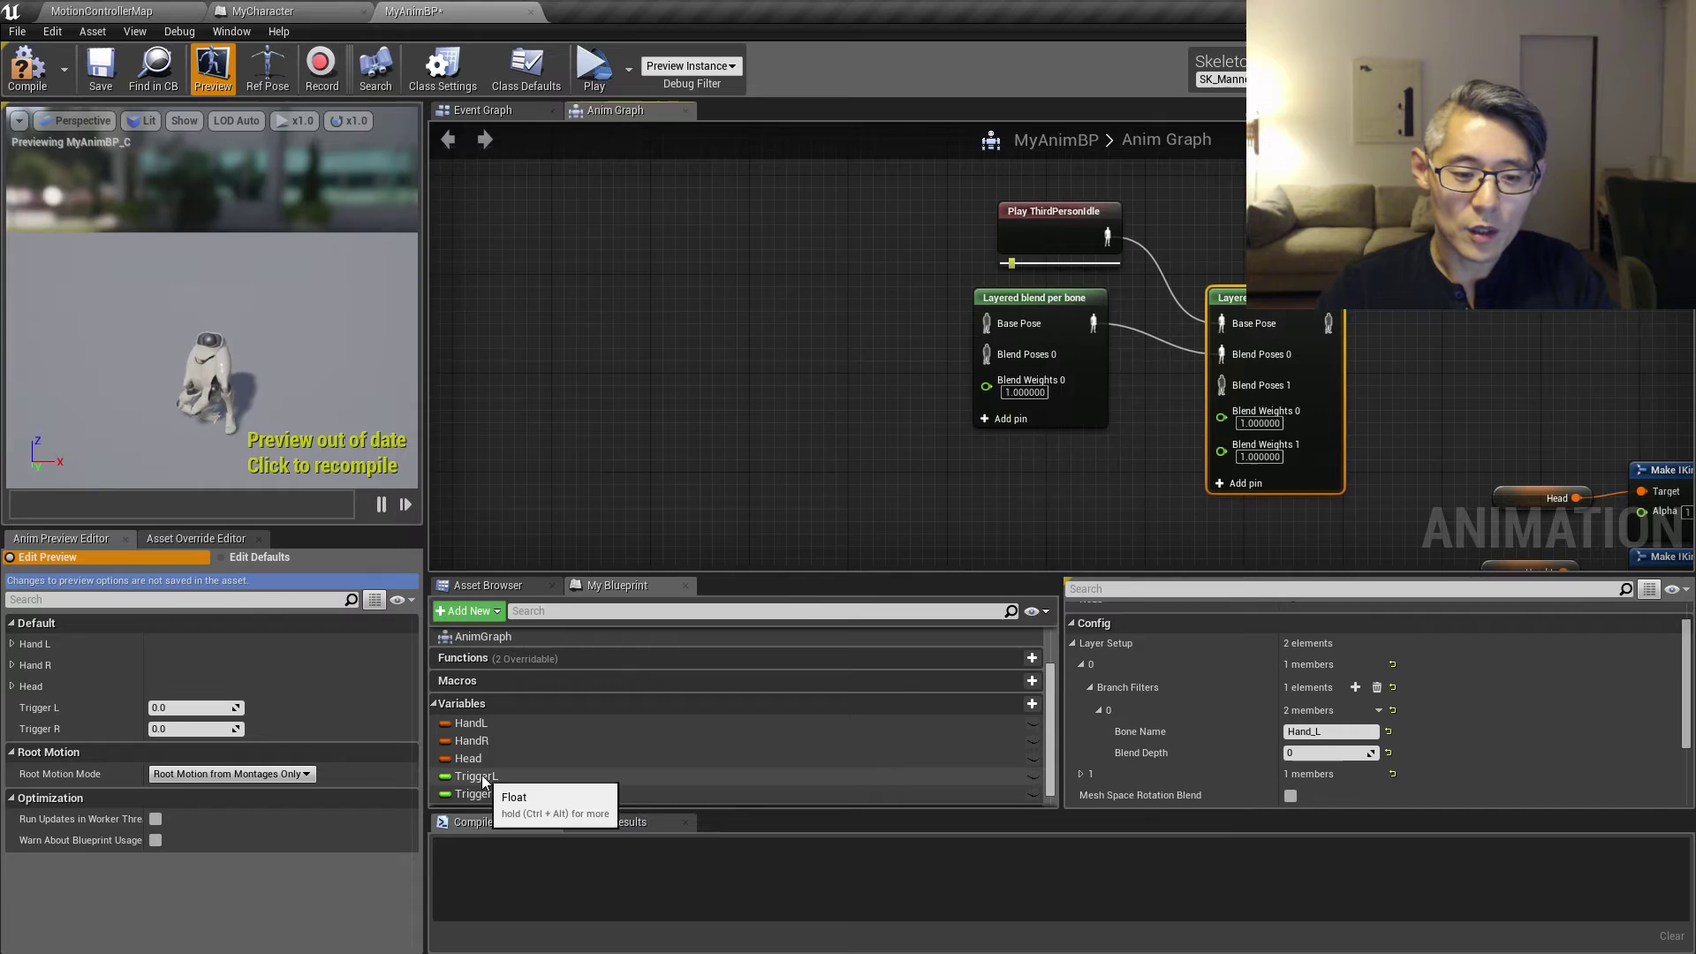
Step: Feed the TriggerL variable into the Hand_L blend node's Blend Weights 0 and a Play HandRelaxed node into its Base Pose
{"action": "left_click_drag", "start_coordinate": [477, 775], "coordinate": [869, 402]}
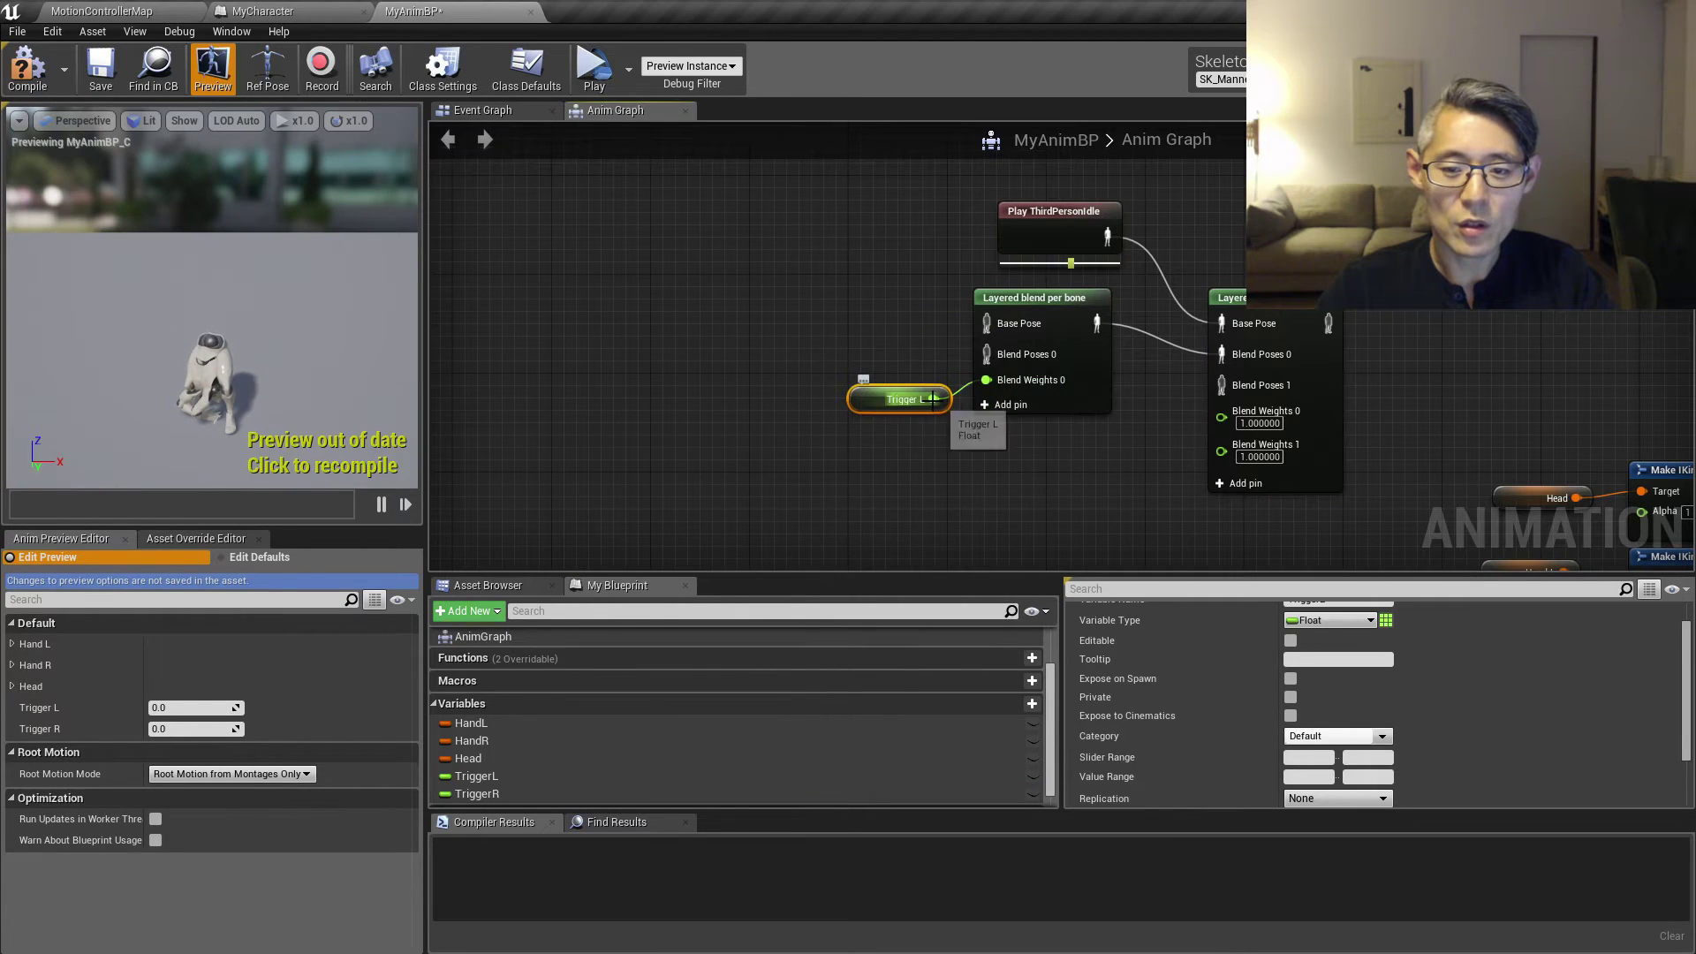
{"action": "right_click", "coordinate": [732, 264]}
{"action": "type", "text": "hand"}
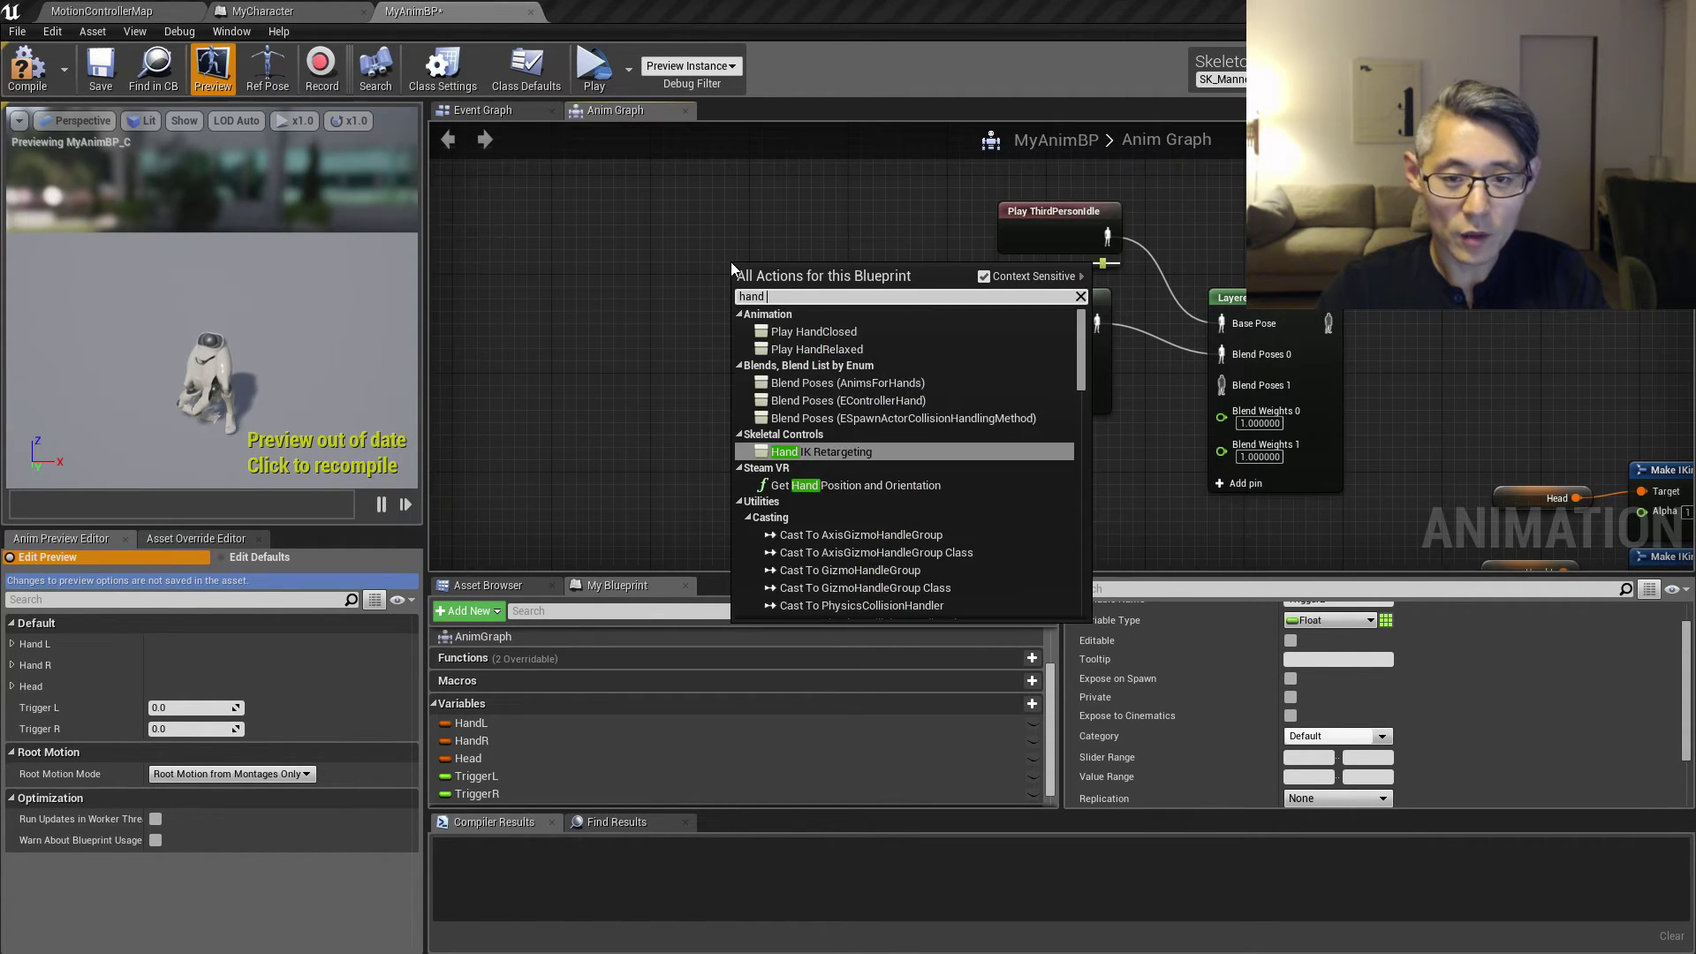
{"action": "key", "text": "Down"}
{"action": "key", "text": "Down"}
{"action": "key", "text": "Down"}
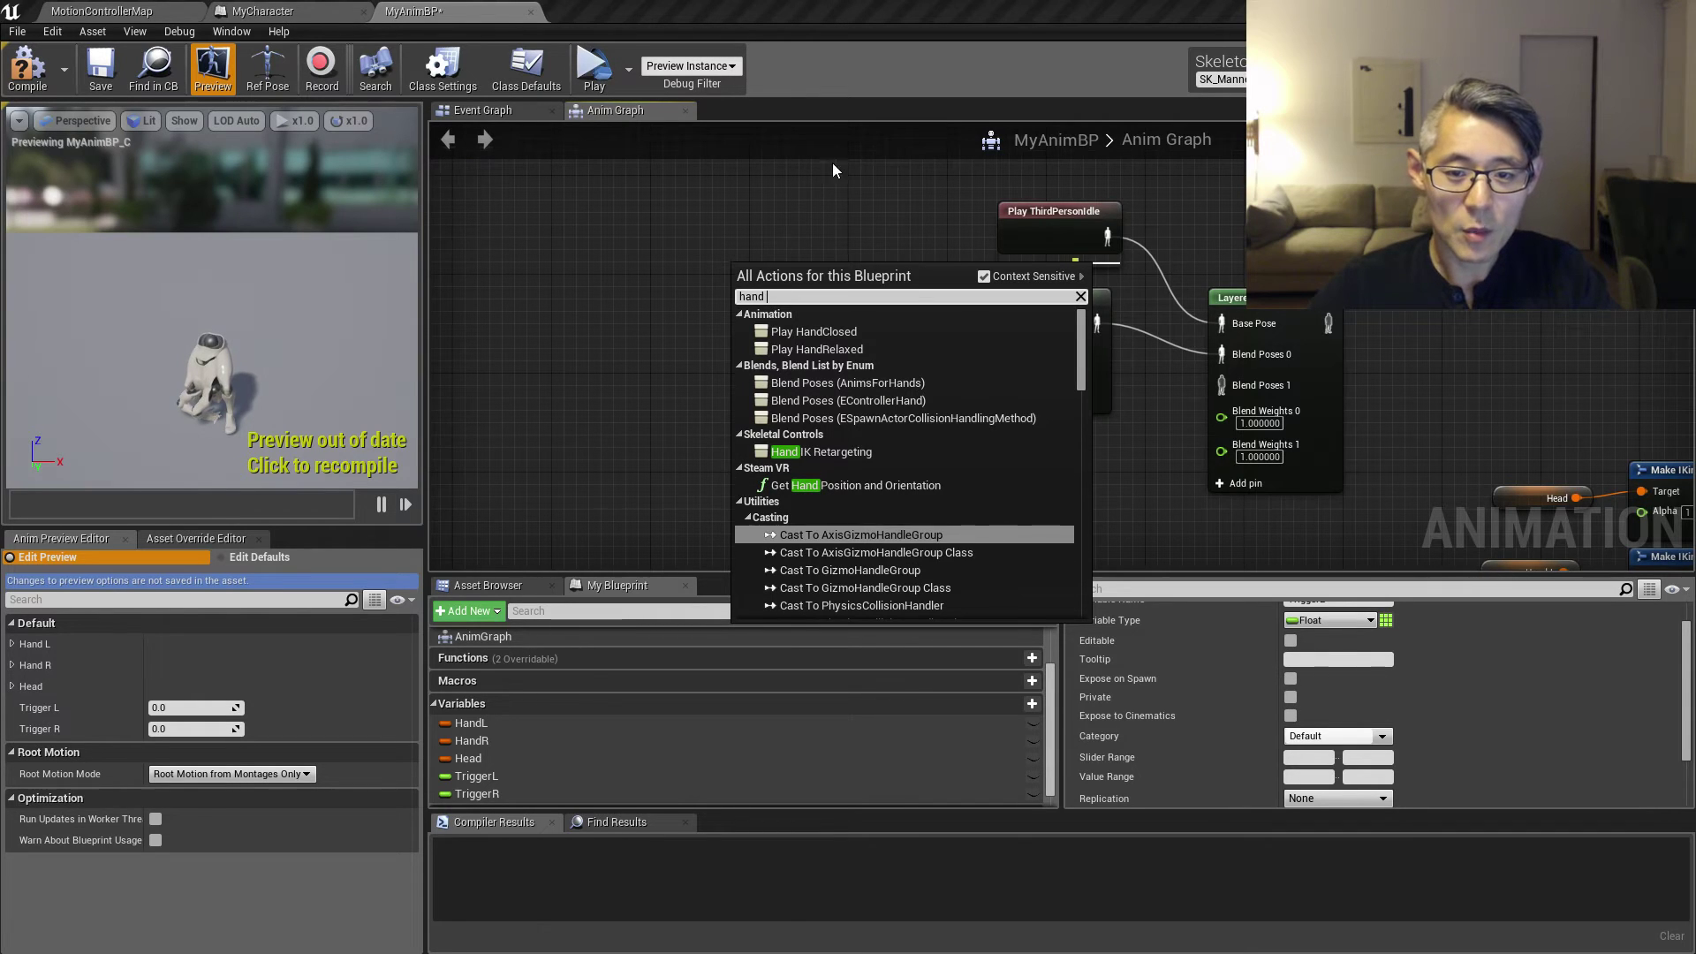
{"action": "left_click", "coordinate": [820, 353]}
{"action": "left_click_drag", "start_coordinate": [795, 283], "coordinate": [988, 321]}
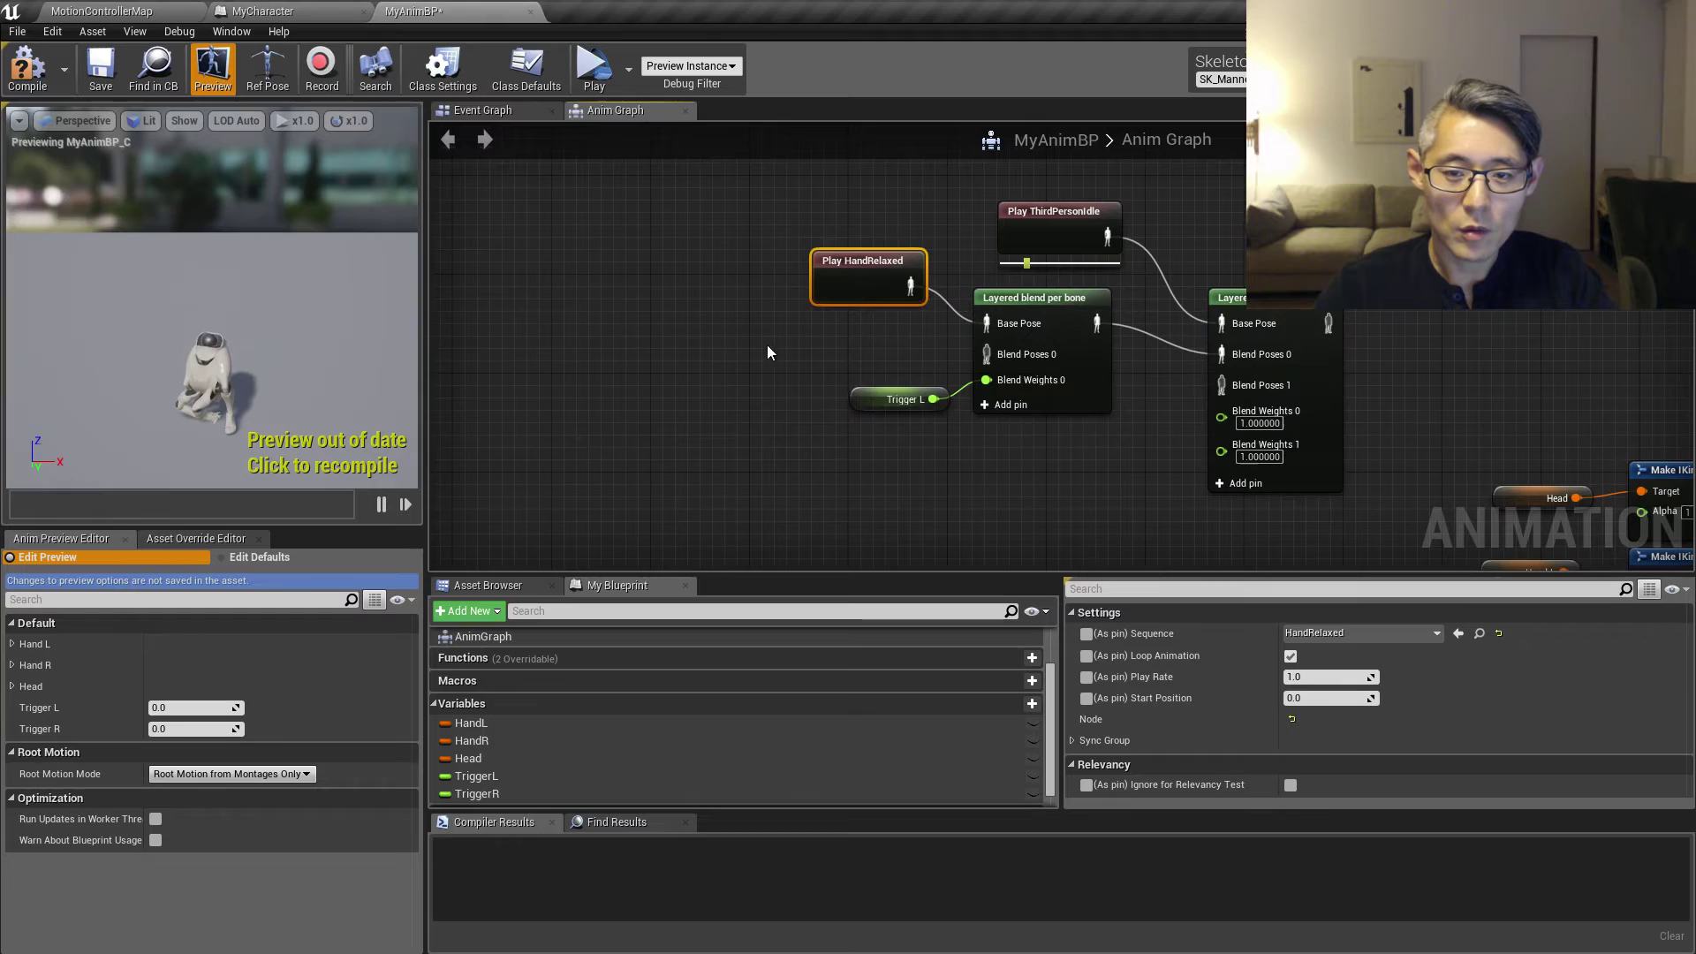
Step: Add Play HandClosed as the Hand_L blend node's Blend Poses 0 input and arrange it between Play HandRelaxed and Trigger L
{"action": "right_click", "coordinate": [708, 341]}
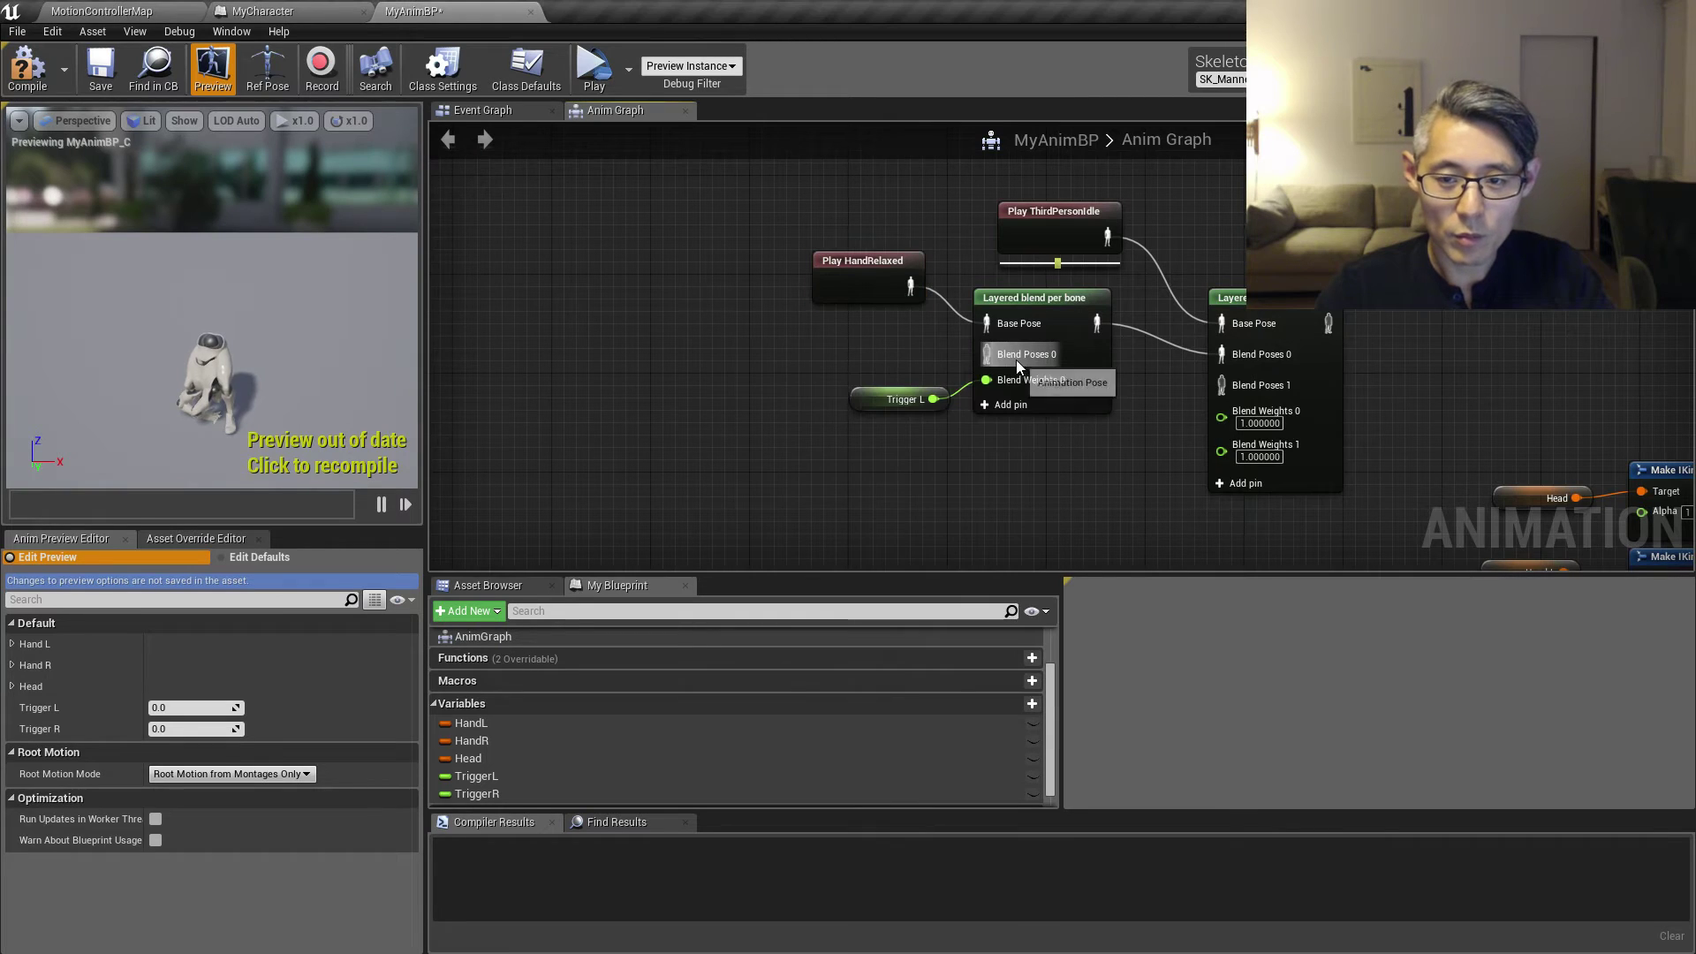
{"action": "left_click_drag", "start_coordinate": [986, 350], "coordinate": [873, 353]}
{"action": "type", "text": "hand"}
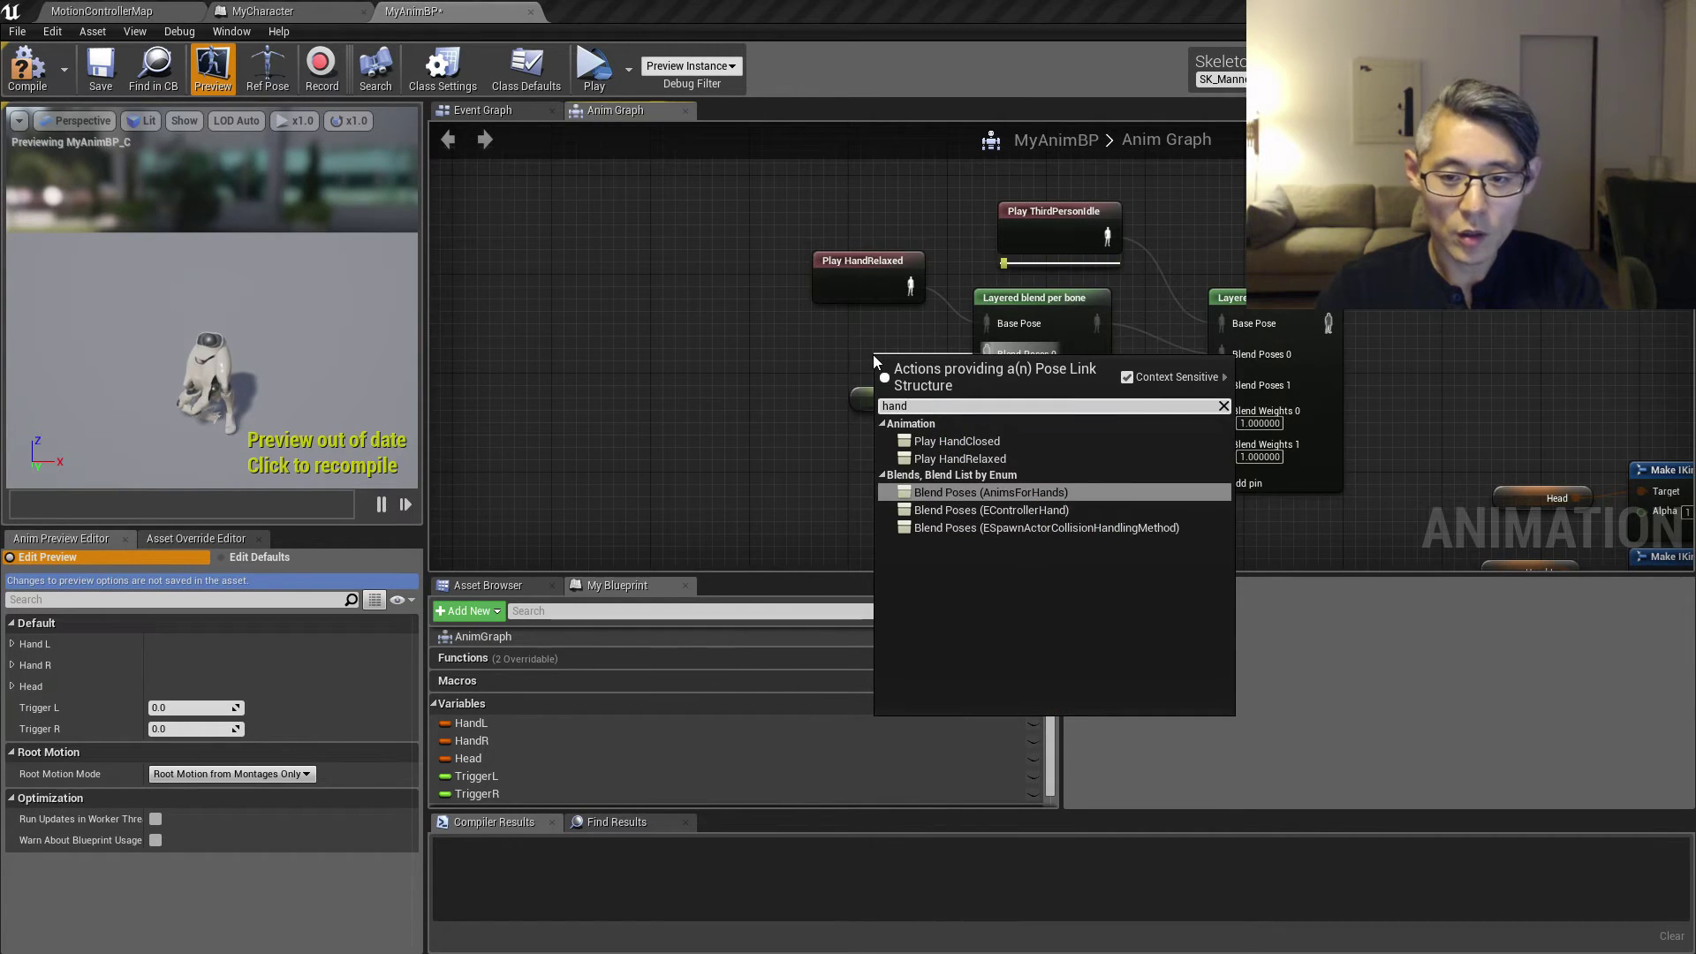
{"action": "left_click", "coordinate": [971, 440]}
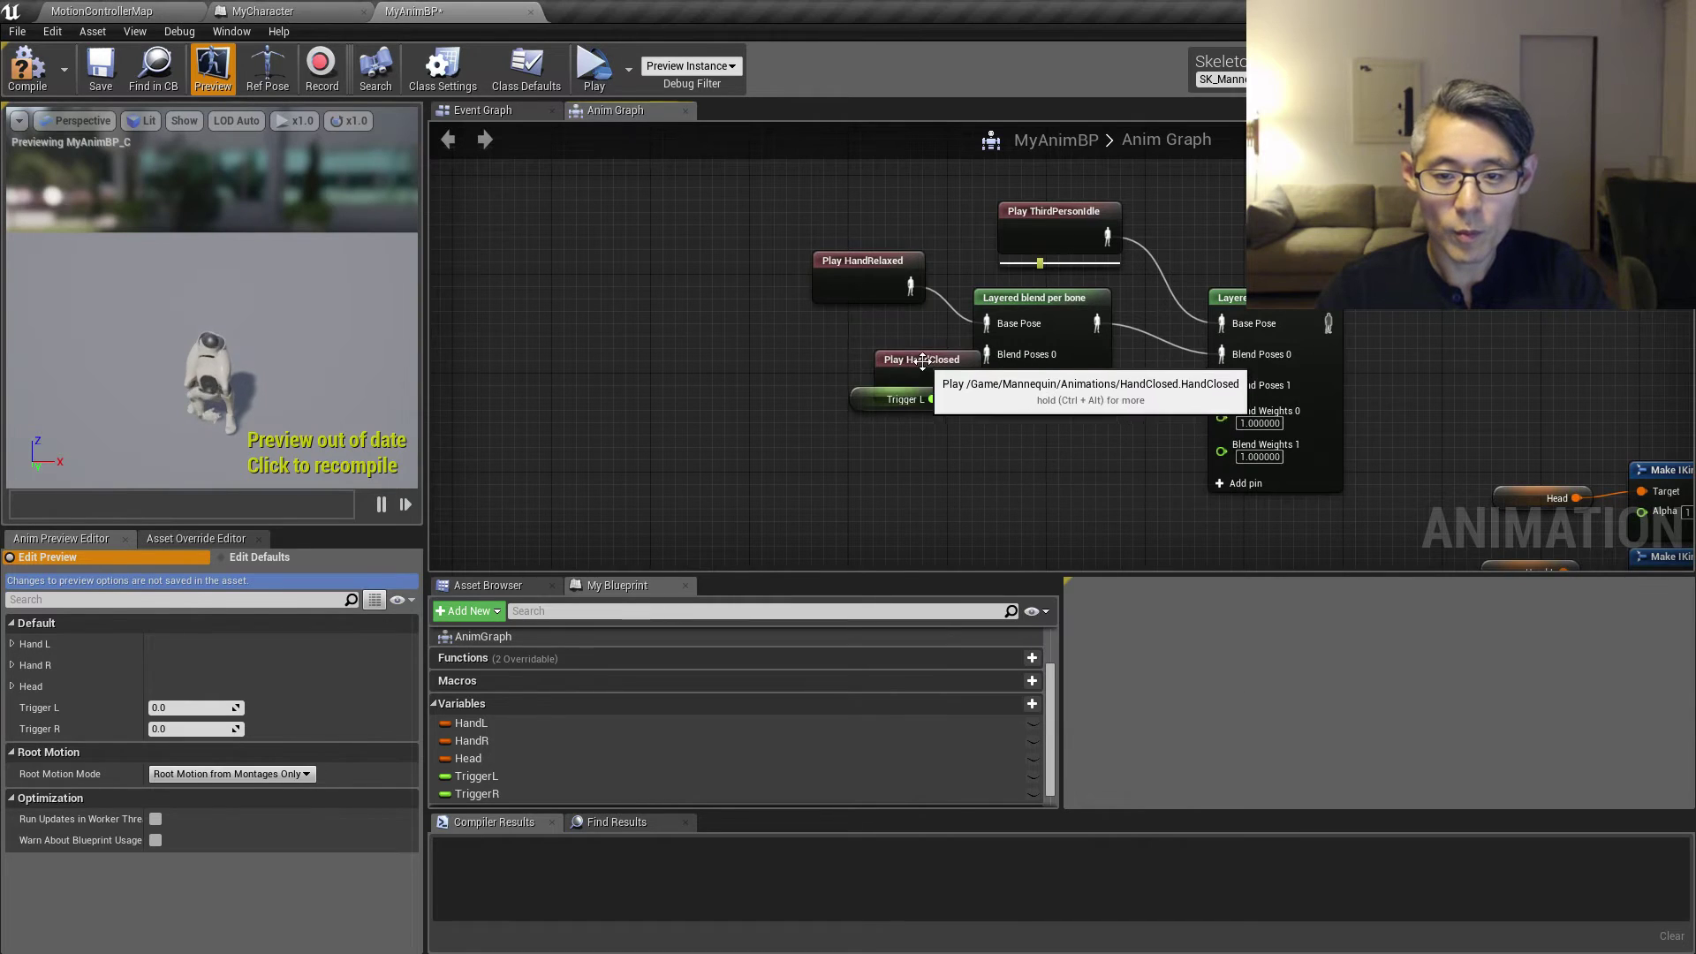
{"action": "left_click_drag", "start_coordinate": [848, 341], "coordinate": [861, 343]}
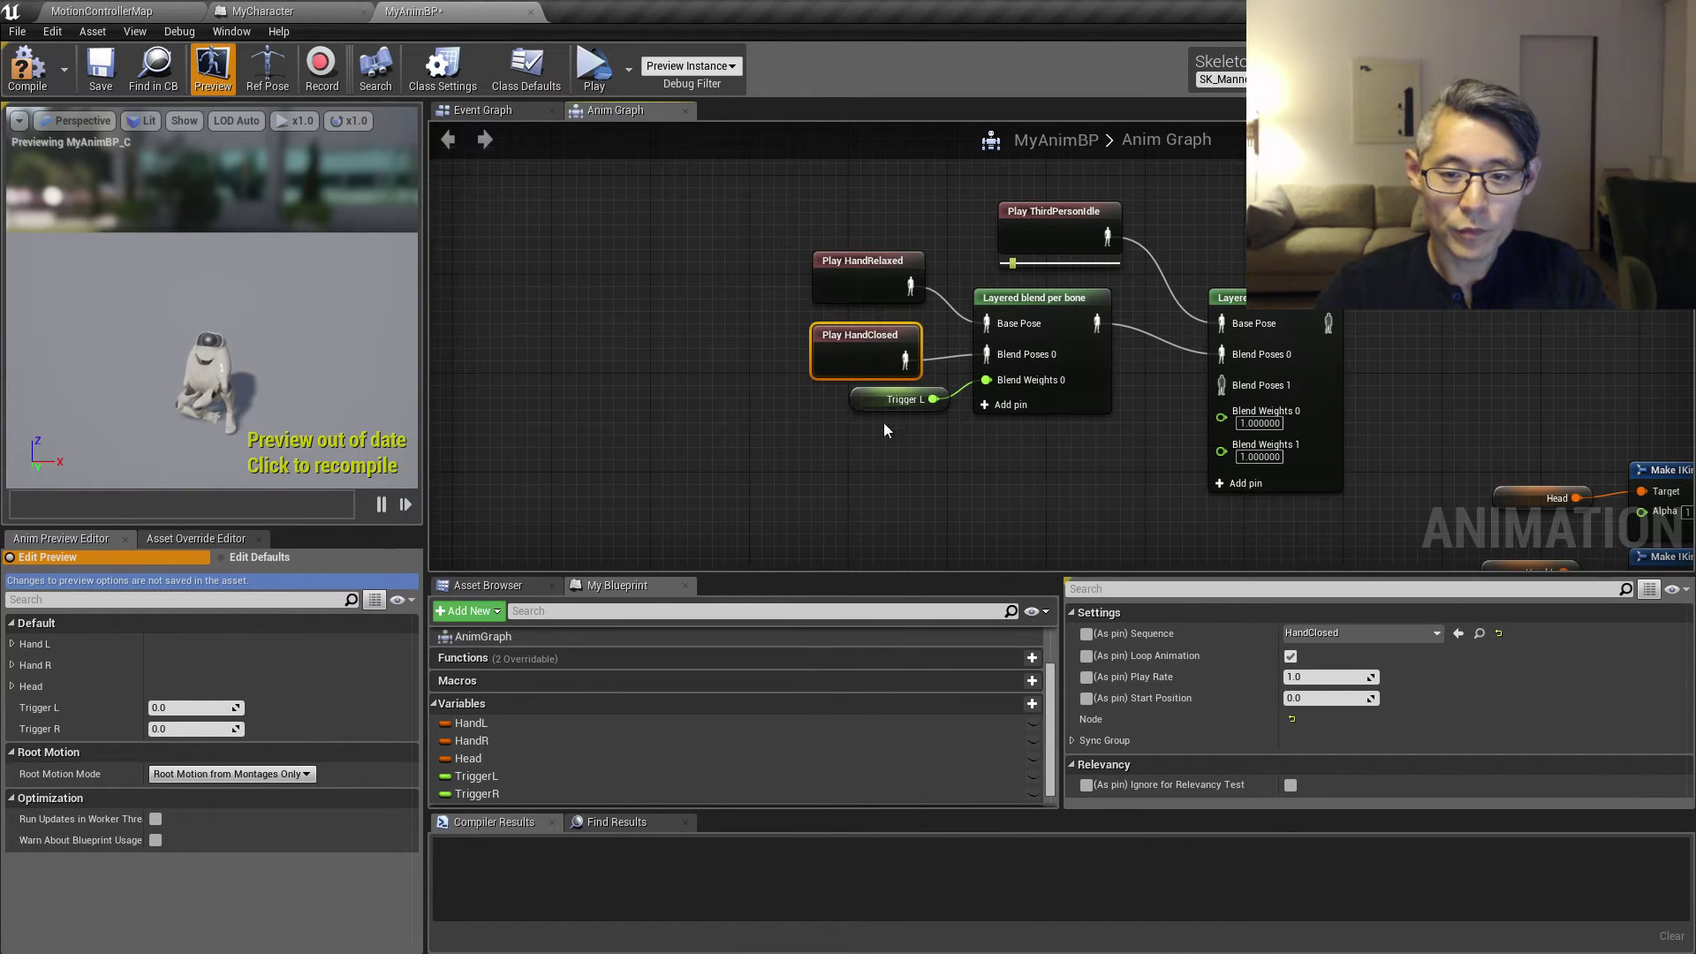
{"action": "left_click_drag", "start_coordinate": [871, 412], "coordinate": [858, 437]}
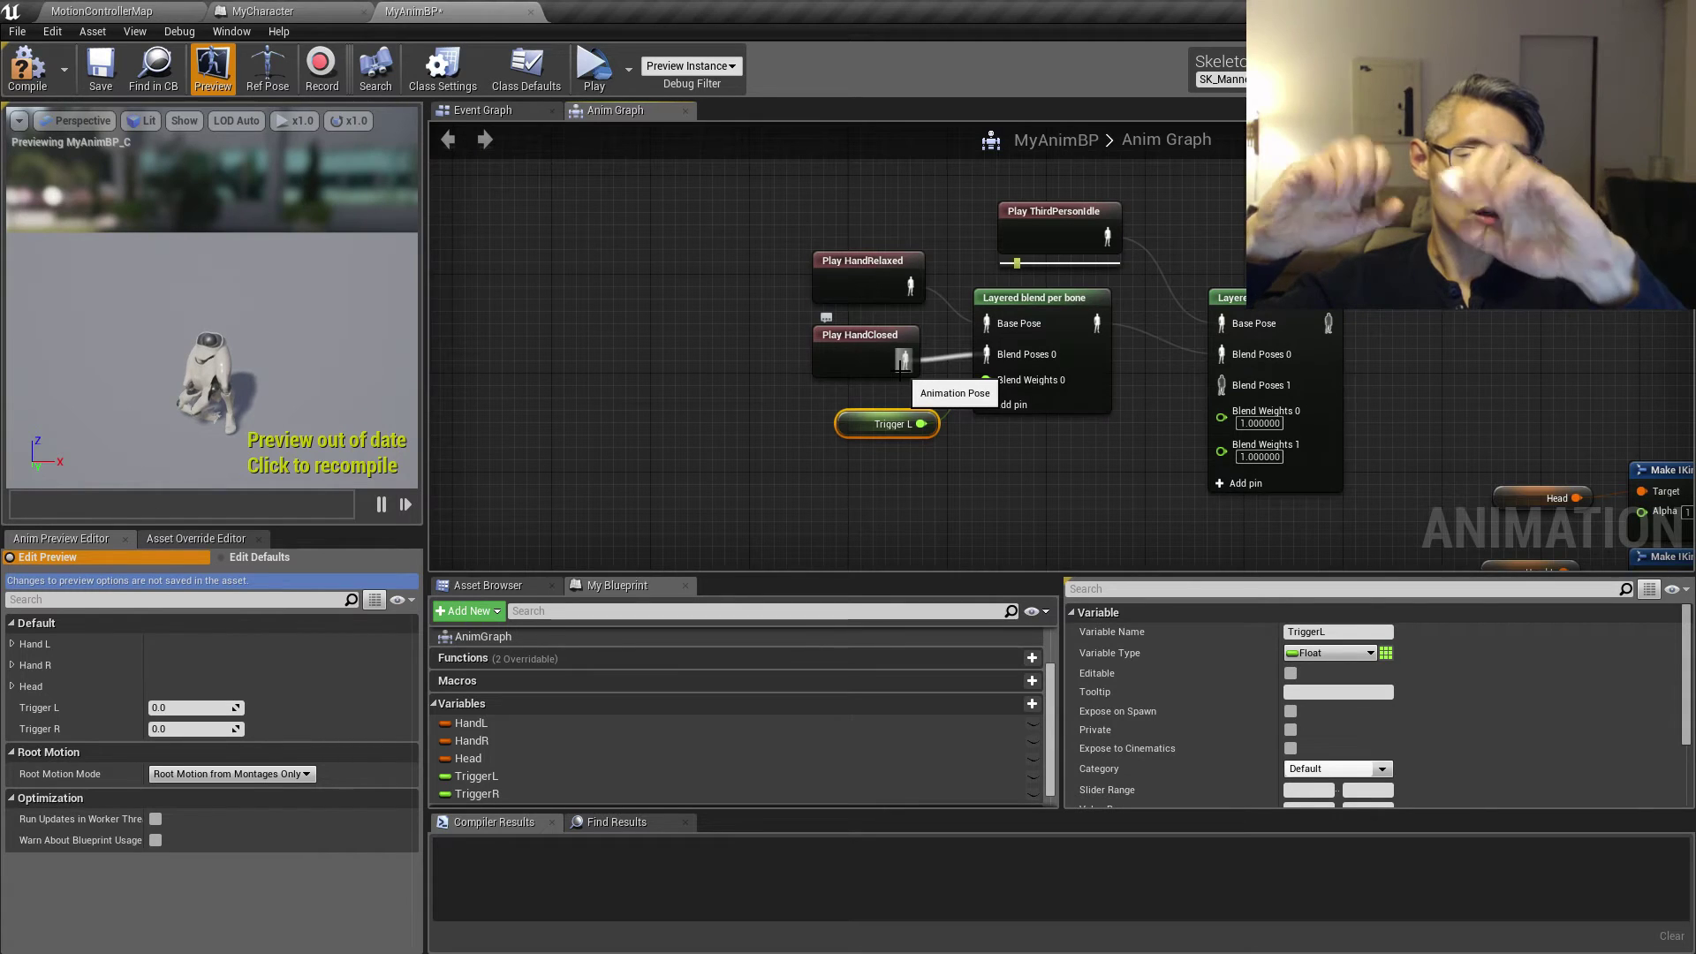
Step: Review the Hand_L blend node's branch filter and its Trigger L input, and shift the blend node slightly away from its inputs
{"action": "left_click", "coordinate": [1058, 303]}
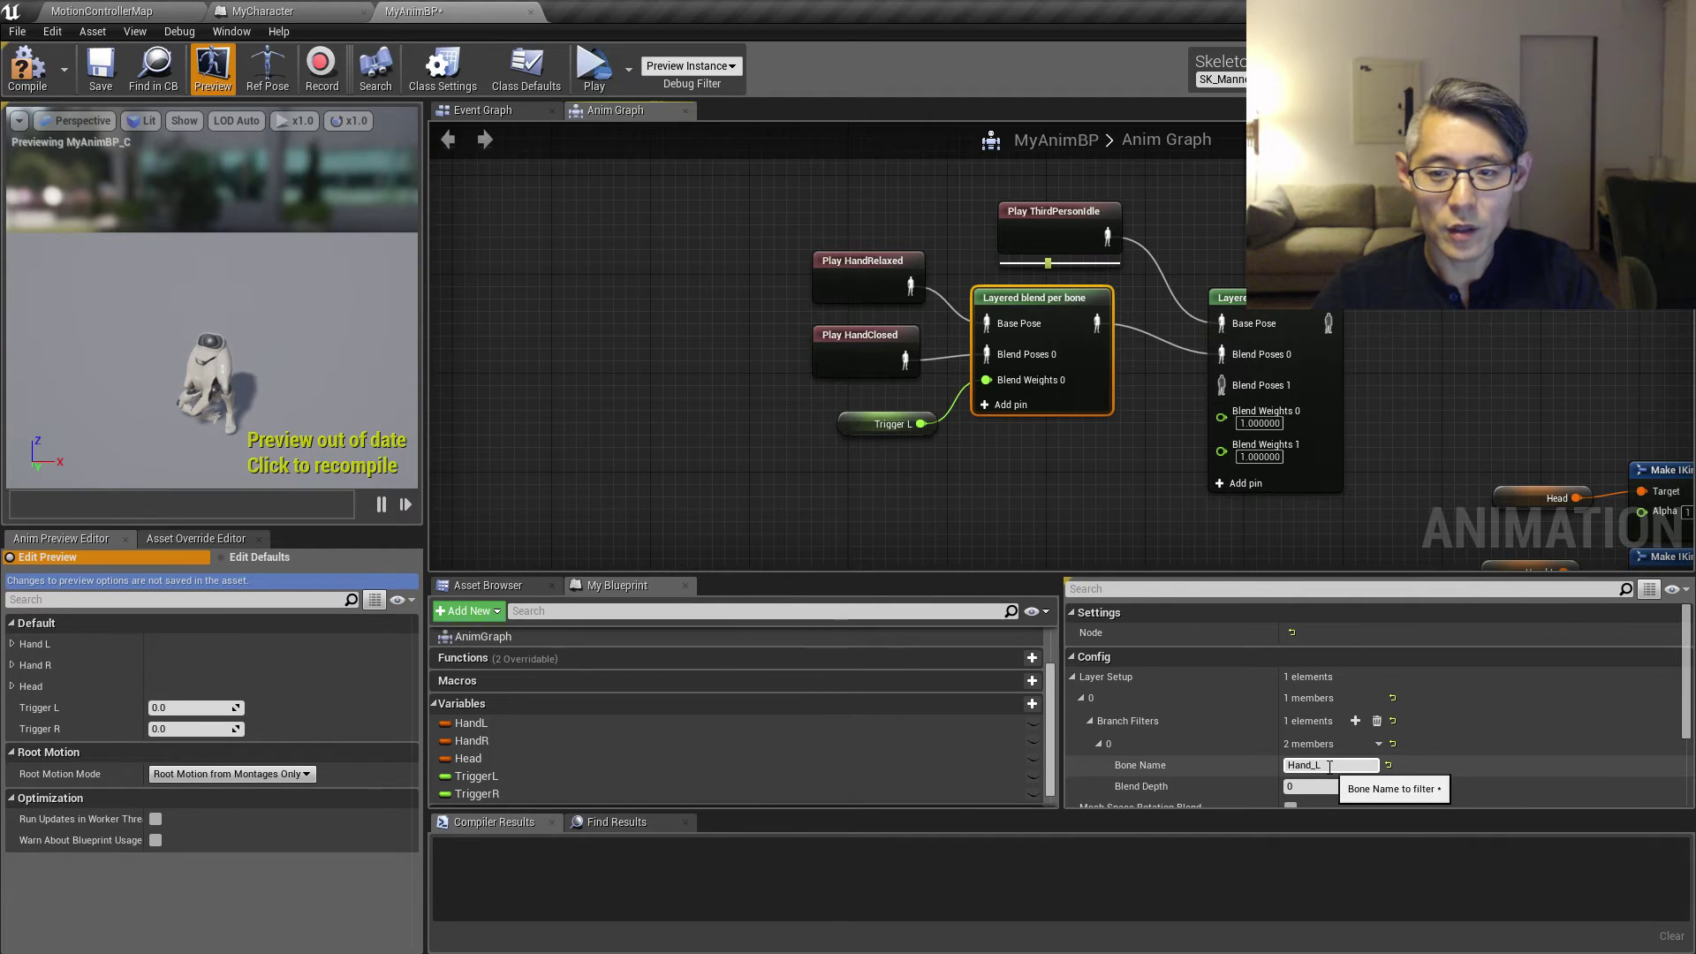
{"action": "left_click", "coordinate": [854, 425]}
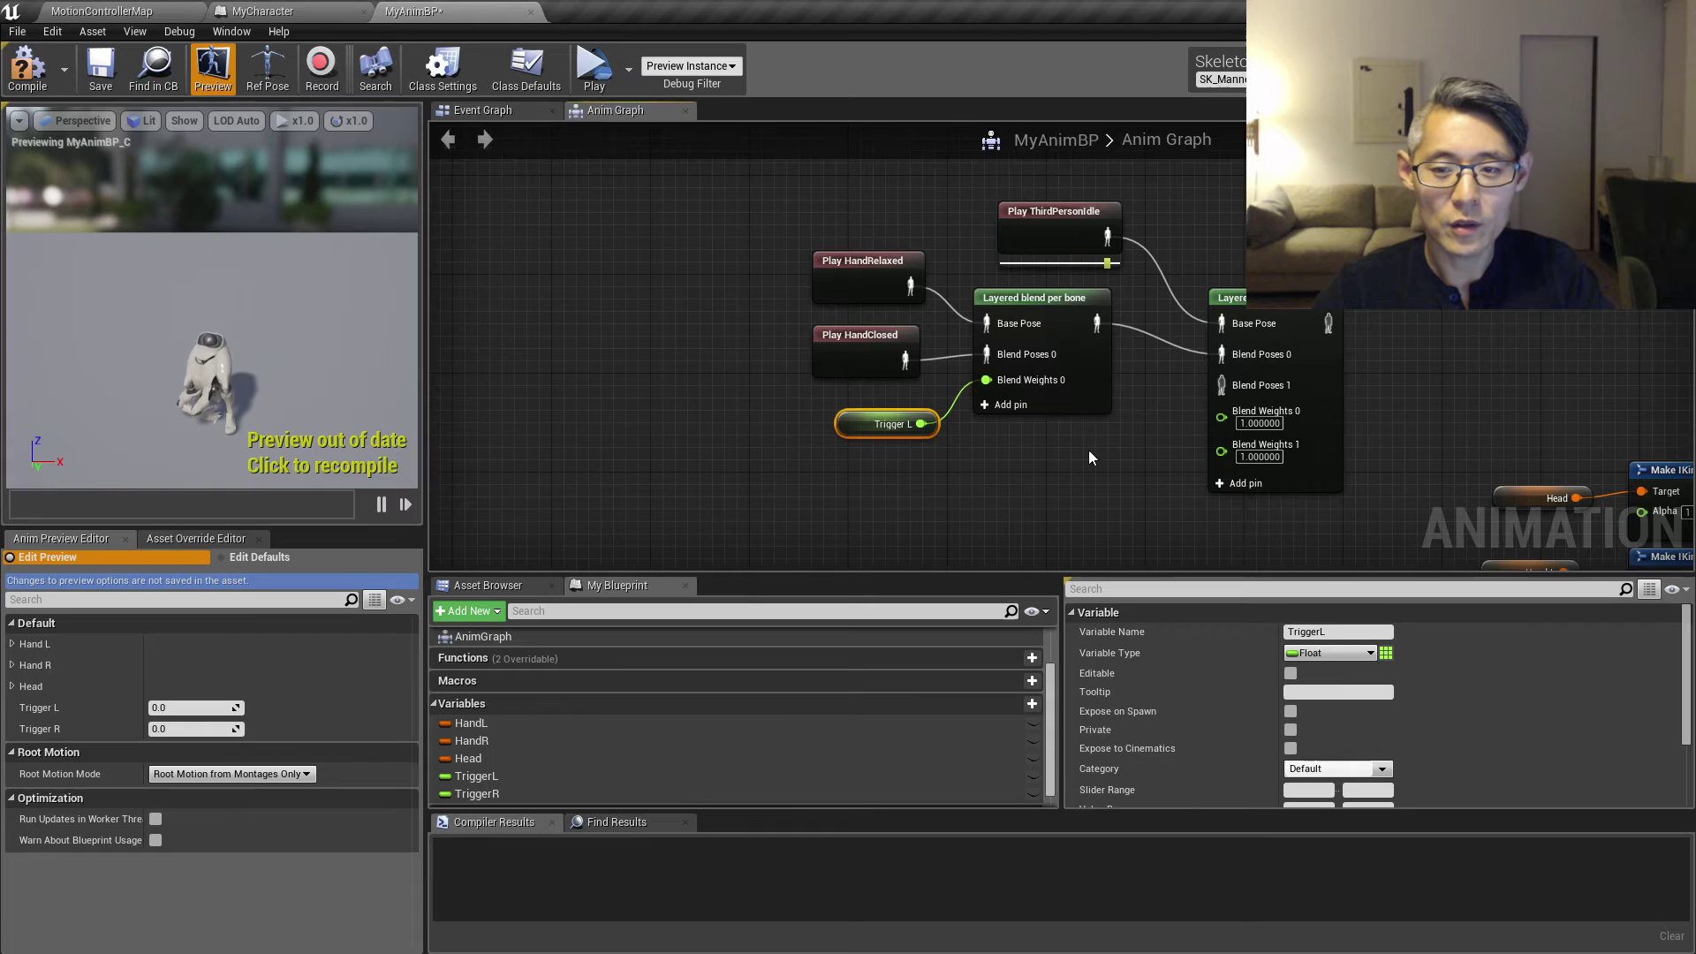
{"action": "left_click_drag", "start_coordinate": [1030, 299], "coordinate": [1041, 311]}
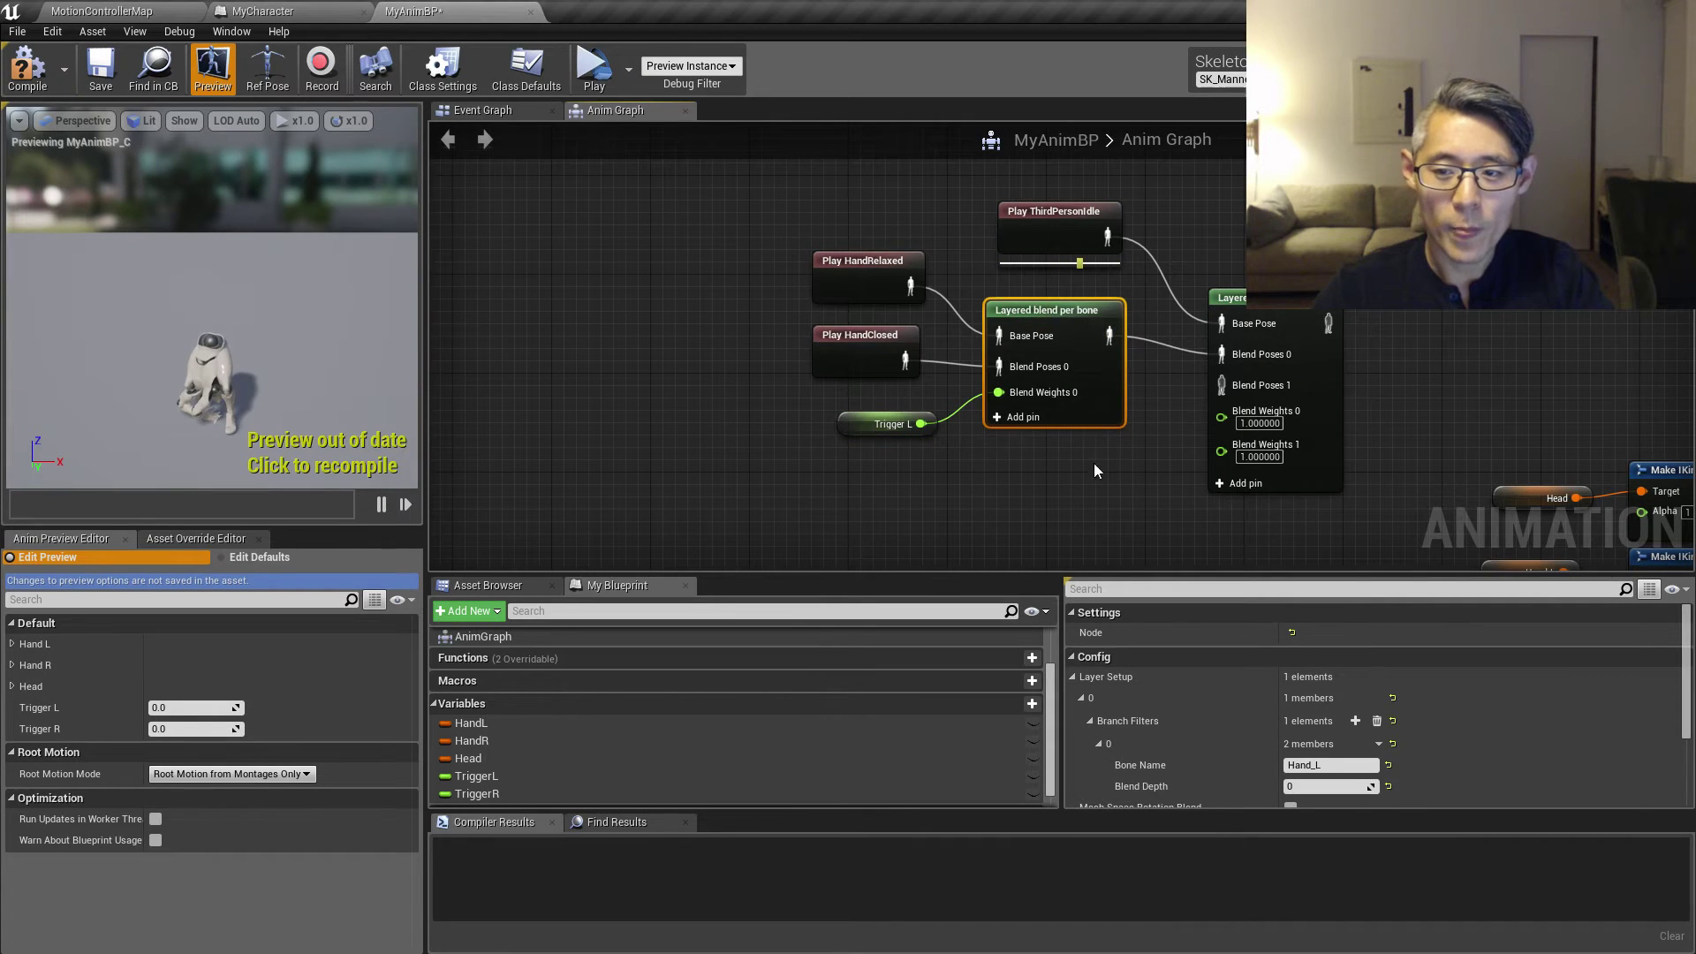
Step: Duplicate the left-hand blend node with its three inputs, place the copy below, and connect its output to the main blend's Blend Poses 1
{"action": "right_click_drag", "start_coordinate": [1096, 470], "coordinate": [1072, 336]}
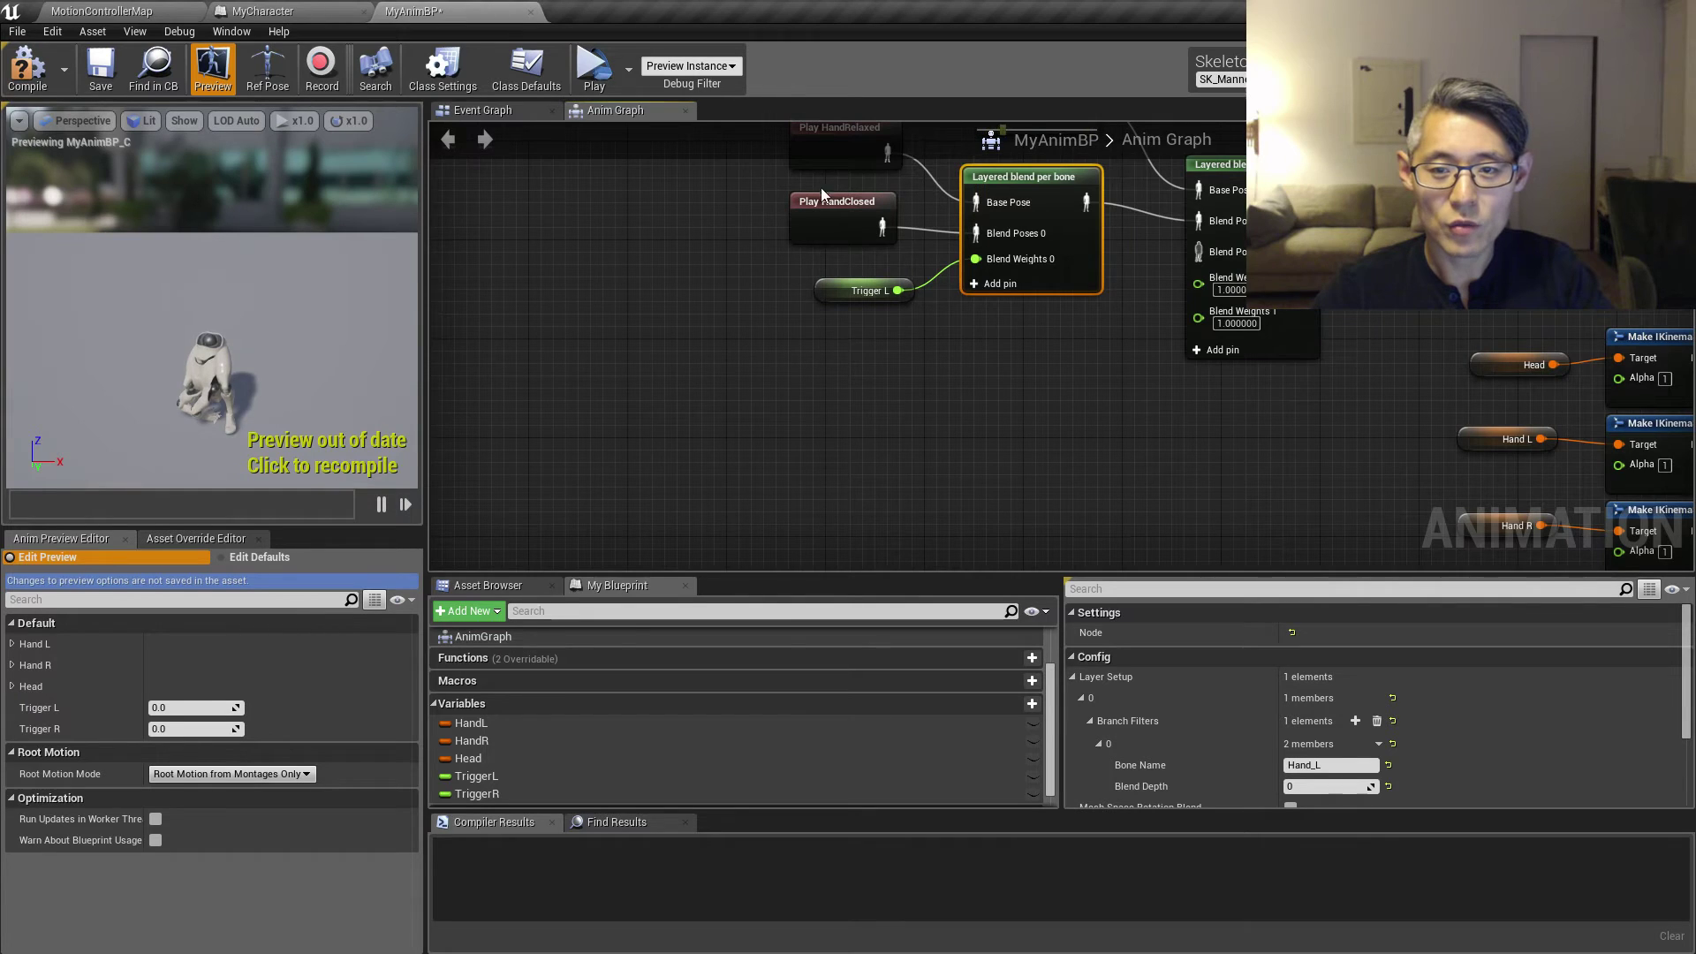
{"action": "right_click_drag", "start_coordinate": [656, 291], "coordinate": [651, 367]}
{"action": "left_click_drag", "start_coordinate": [726, 235], "coordinate": [1004, 395]}
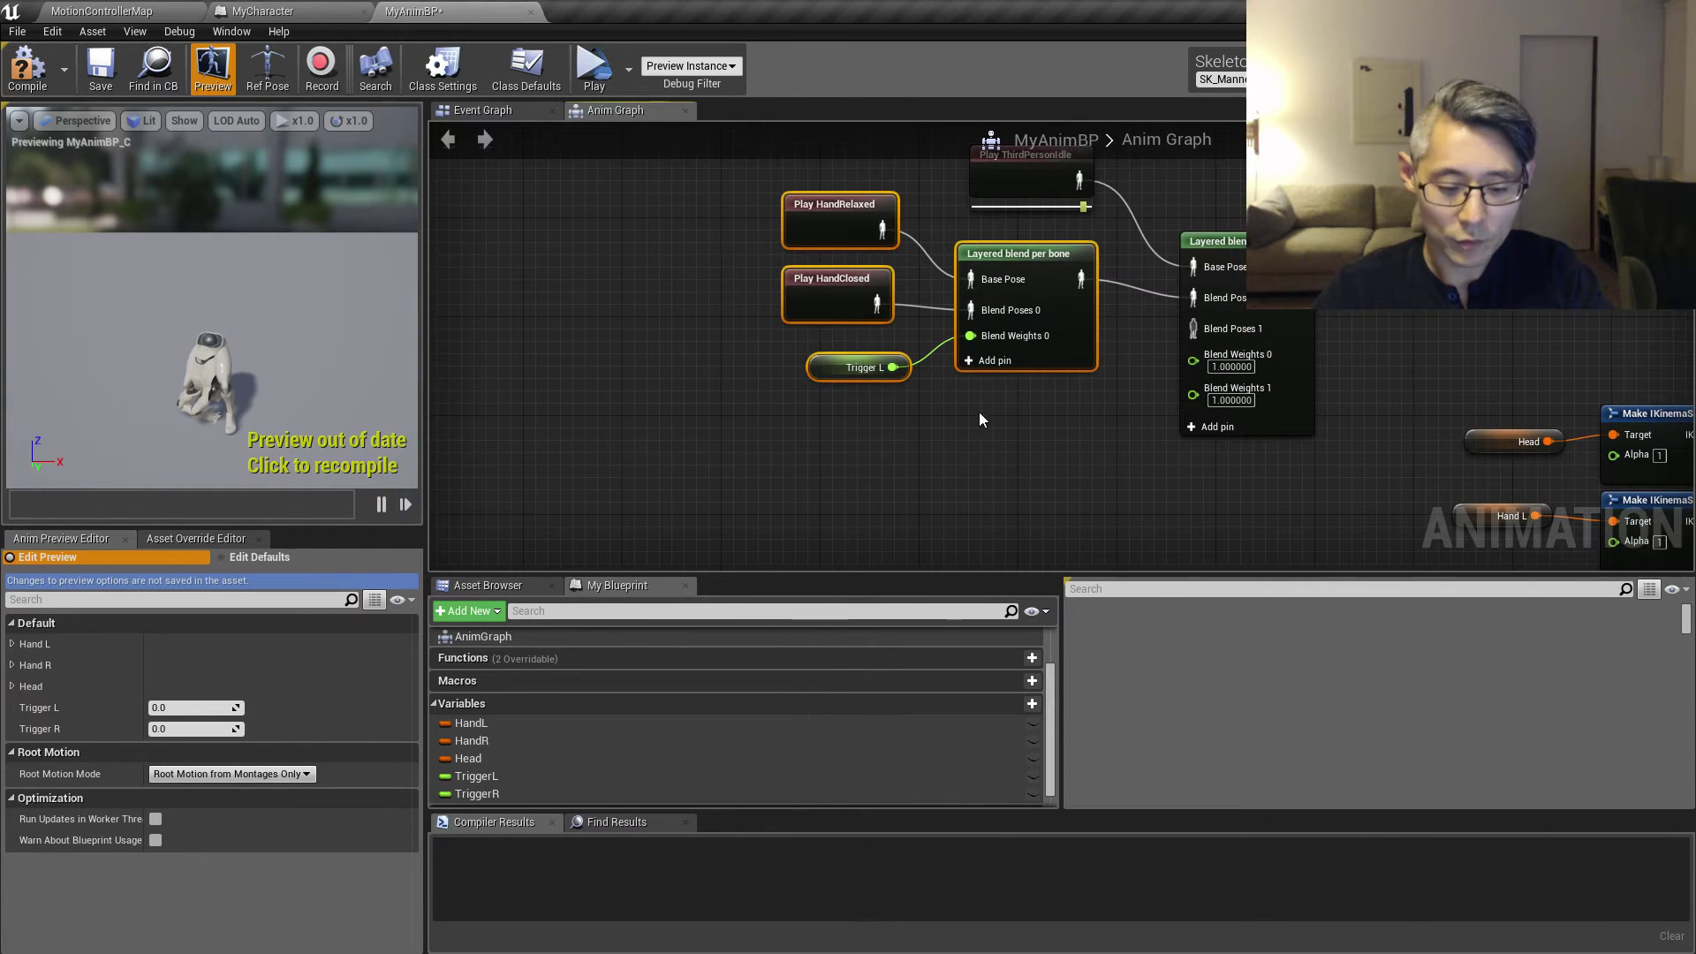
{"action": "key", "text": "ctrl+c"}
{"action": "key", "text": "ctrl+v"}
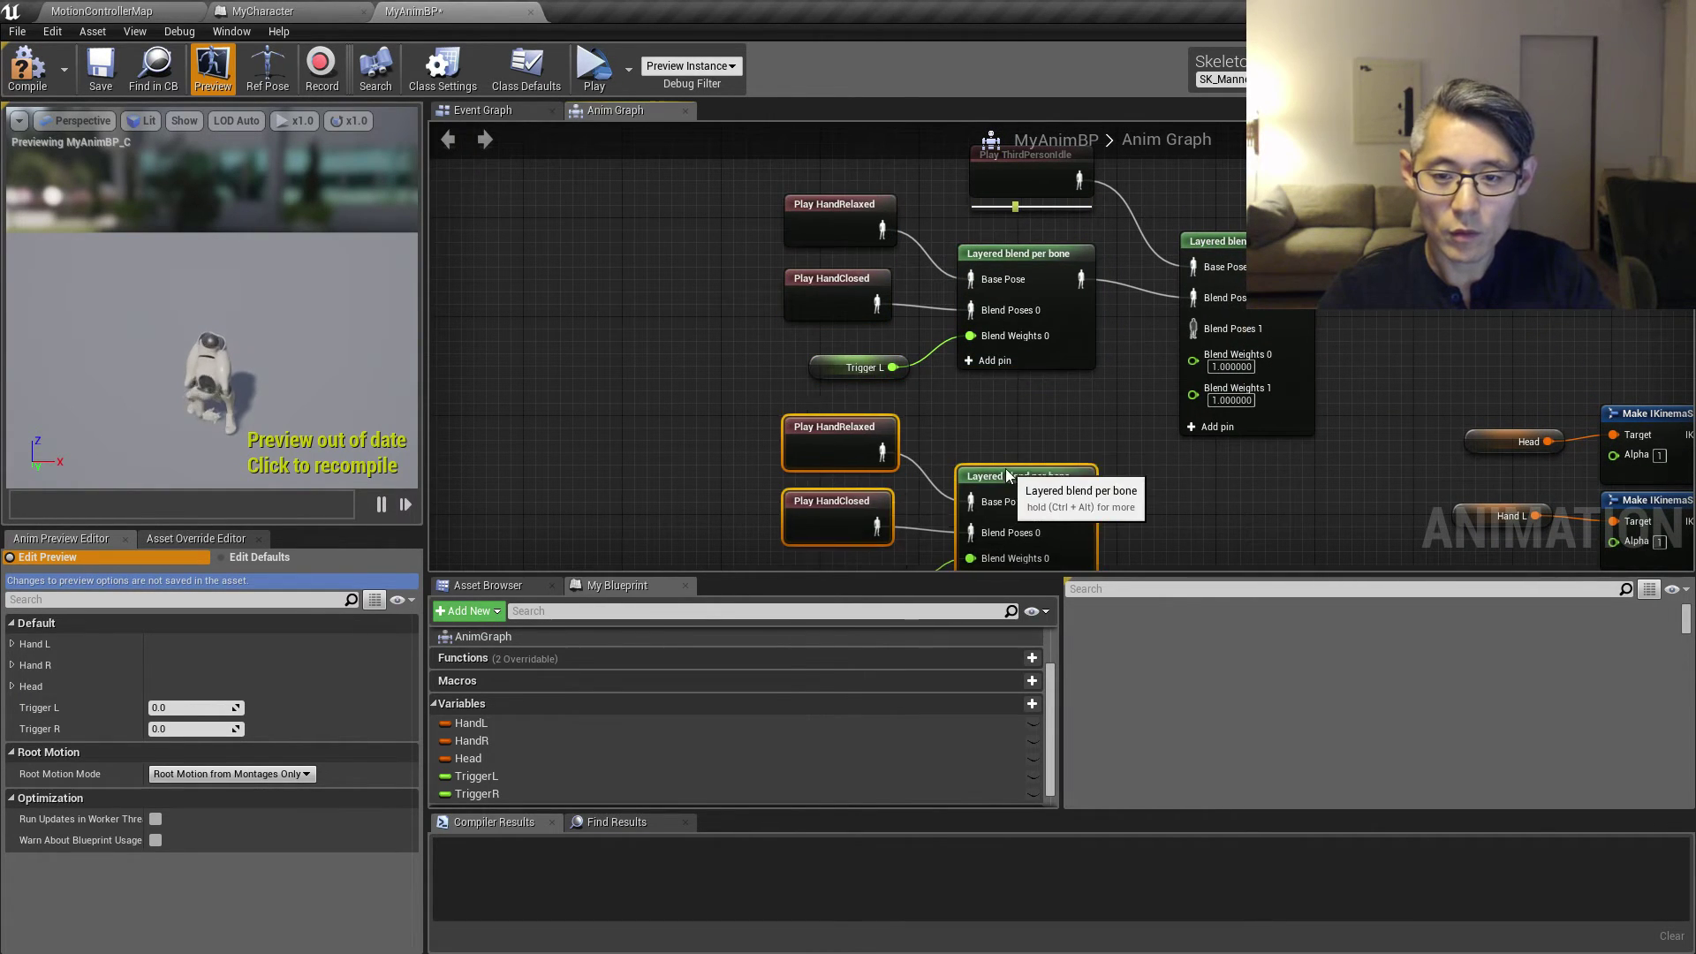
{"action": "left_click_drag", "start_coordinate": [1081, 477], "coordinate": [1193, 329]}
{"action": "right_click_drag", "start_coordinate": [954, 386], "coordinate": [1016, 319]}
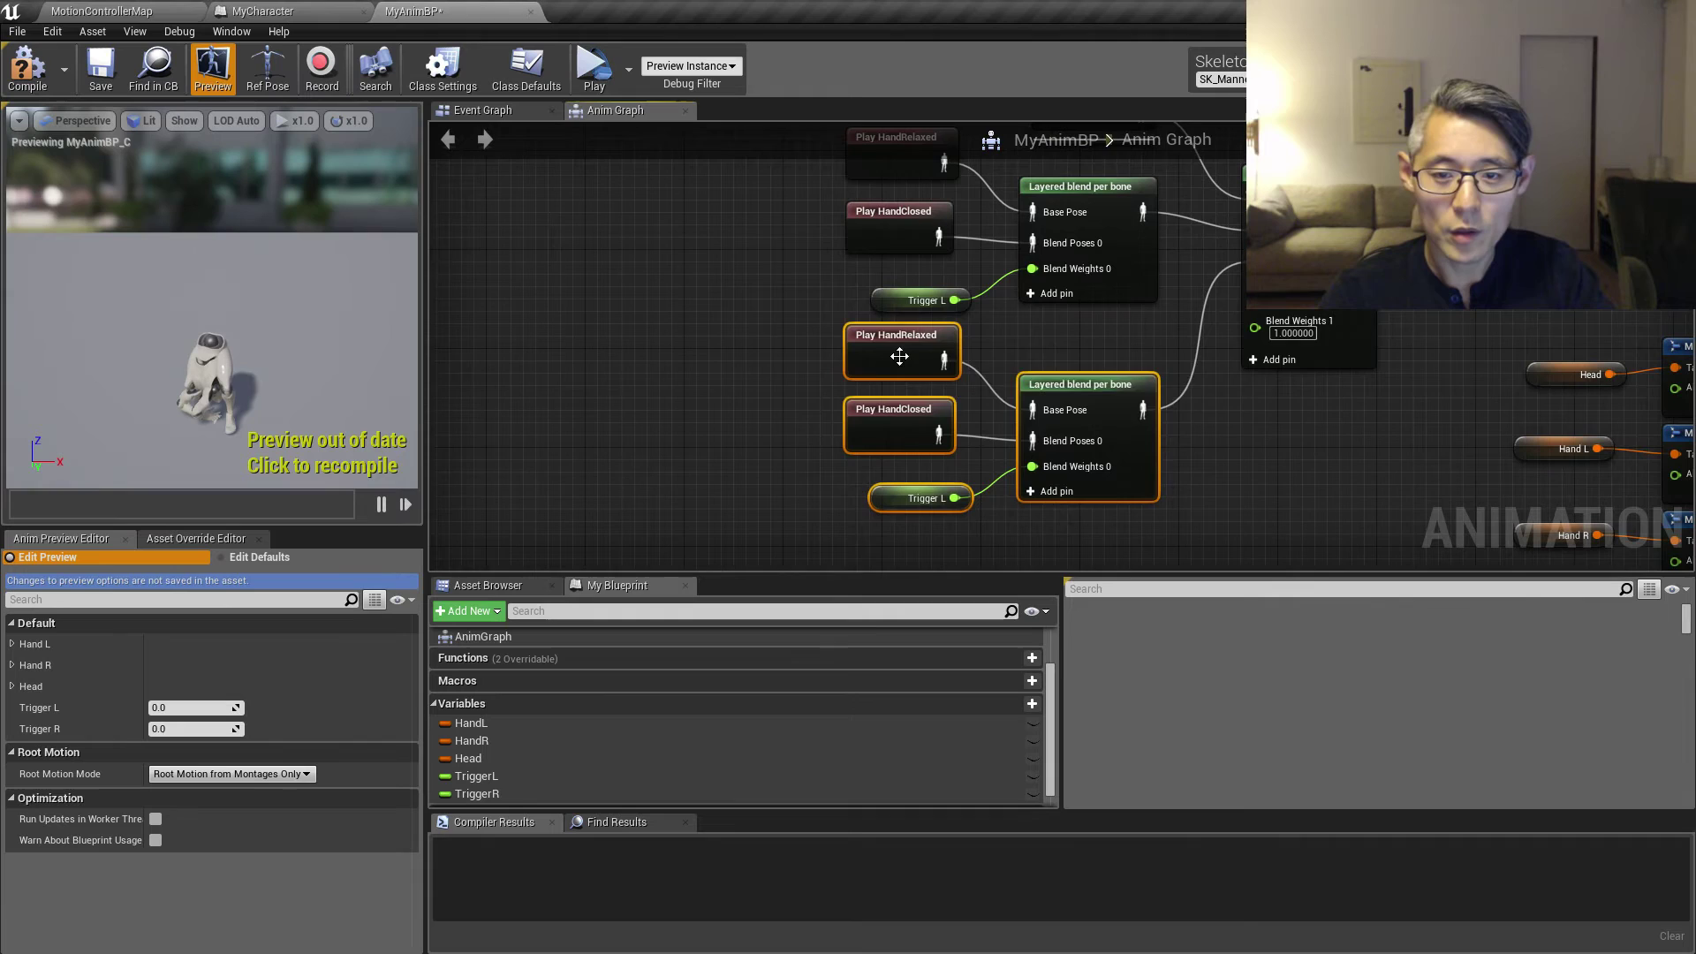
Step: Set the copied blend node's branch filter bone to Hand_R and replace its Trigger L input with the TriggerR variable
{"action": "left_click", "coordinate": [1083, 386]}
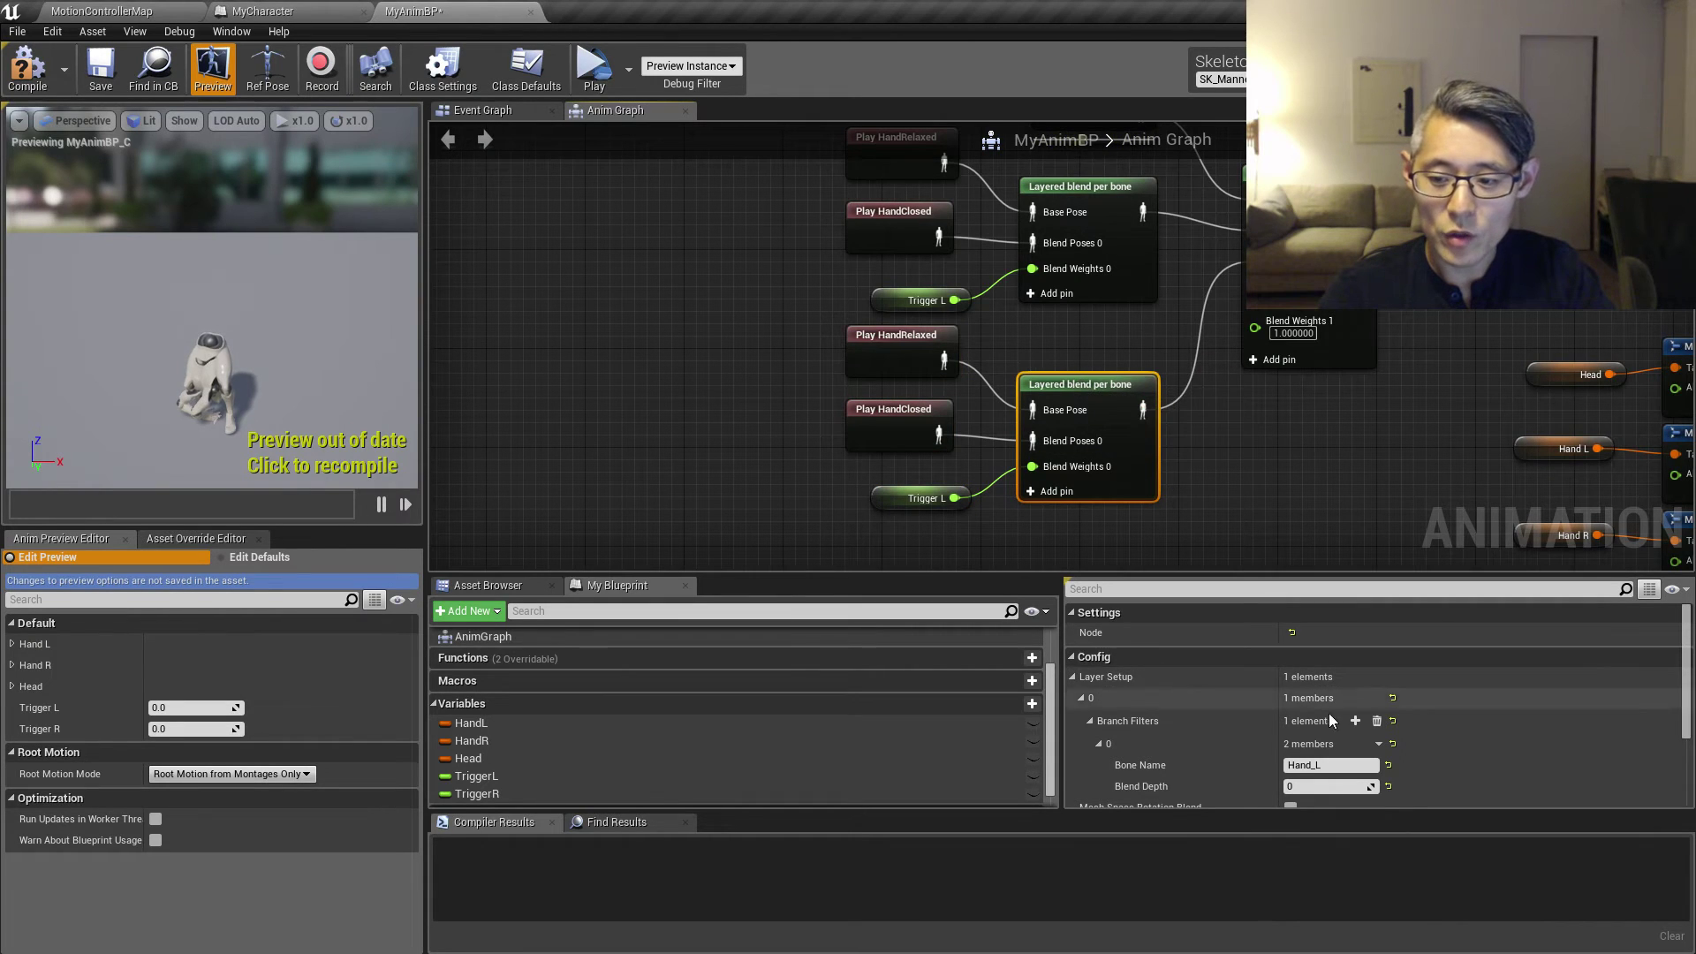
{"action": "left_click", "coordinate": [1334, 765]}
{"action": "key", "text": "BackSpace"}
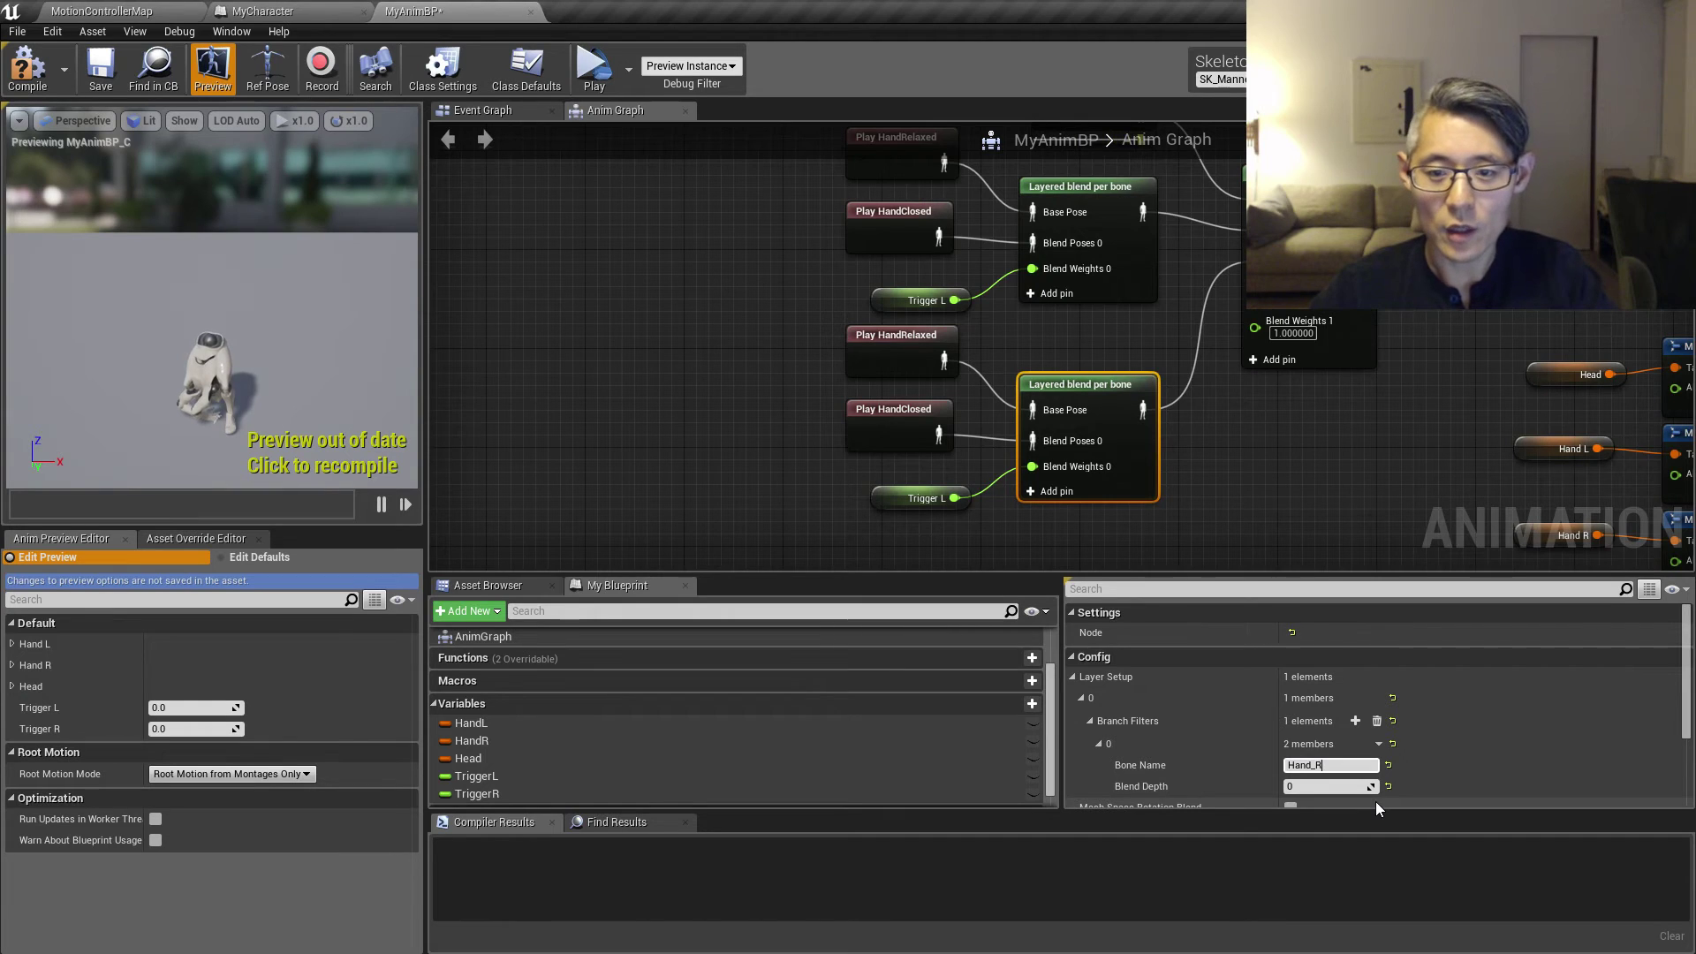
{"action": "type", "text": "R"}
{"action": "key", "text": "Return"}
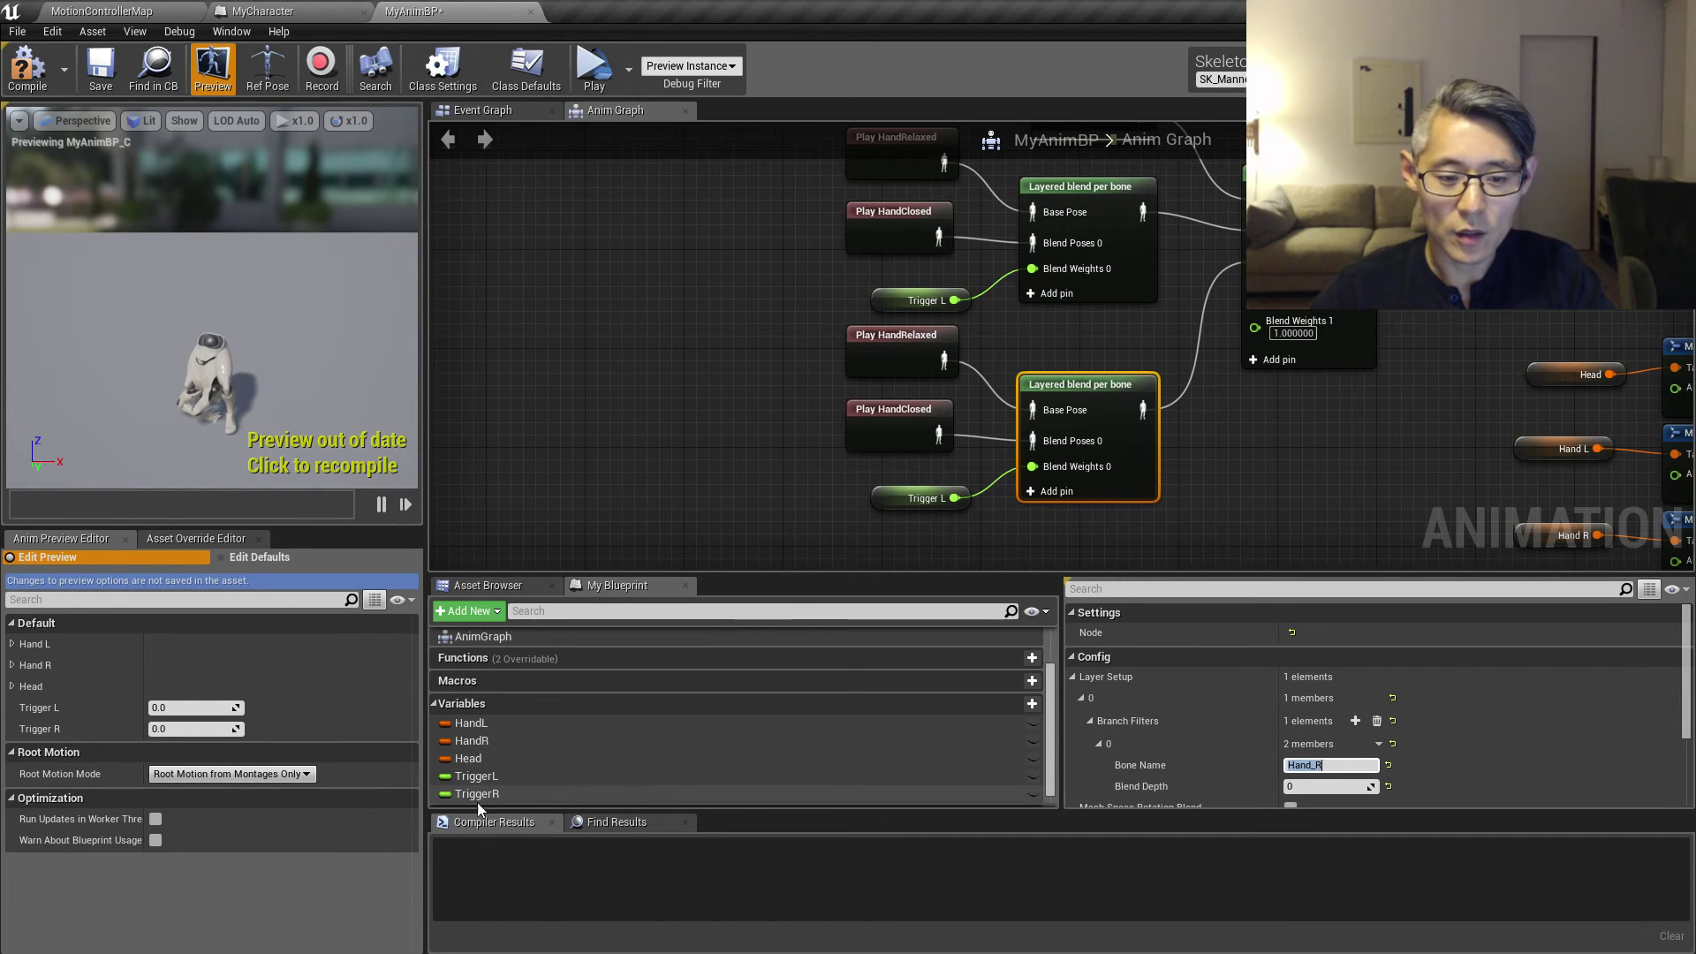
{"action": "left_click_drag", "start_coordinate": [465, 797], "coordinate": [877, 495]}
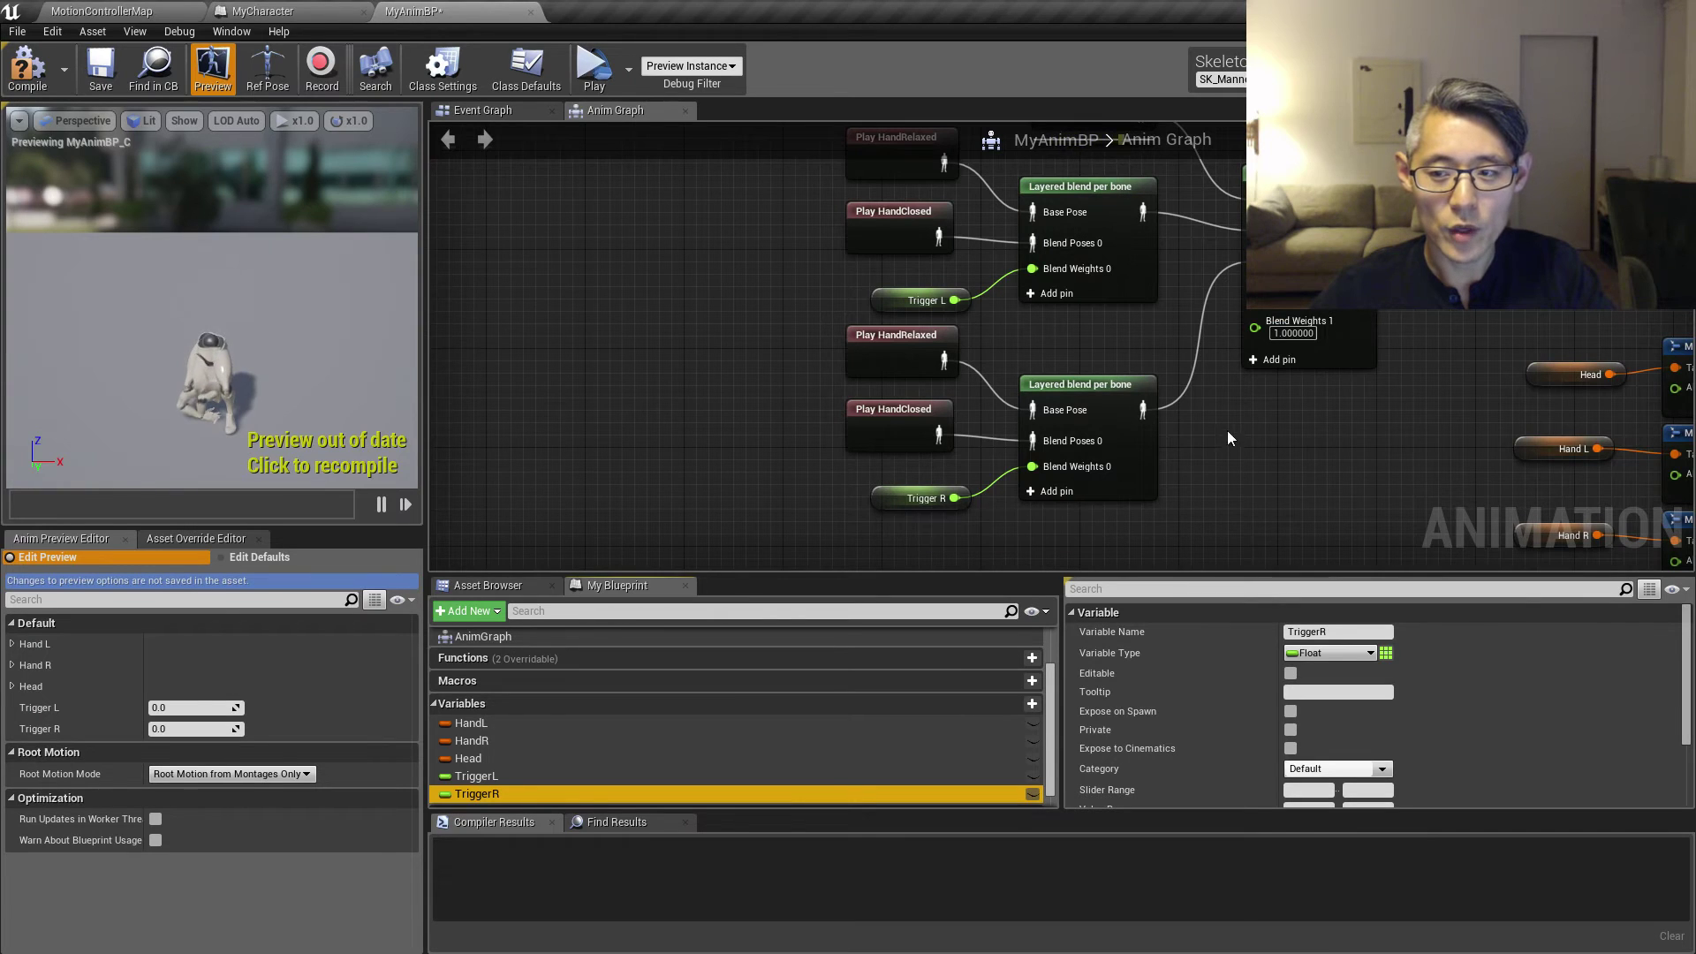
Step: Connect the main blend node's output to the IKinema node's In Pose and move the whole blend node group closer to it
{"action": "right_click_drag", "start_coordinate": [1227, 431], "coordinate": [791, 459]}
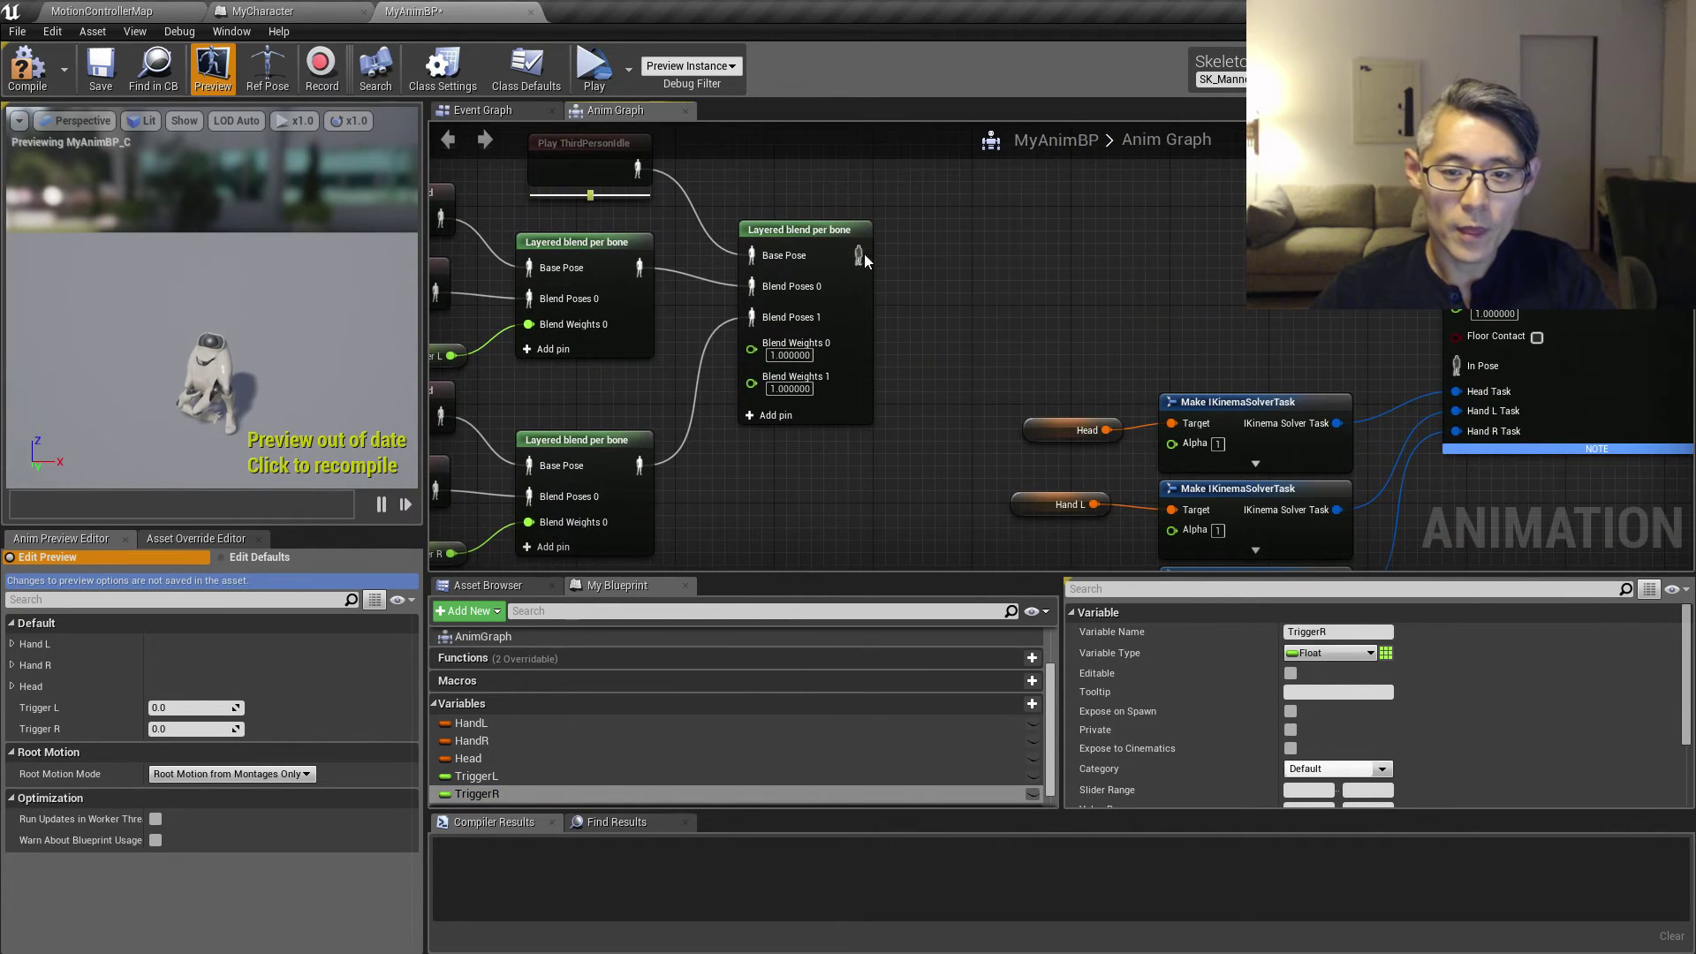
{"action": "left_click_drag", "start_coordinate": [869, 252], "coordinate": [1456, 366]}
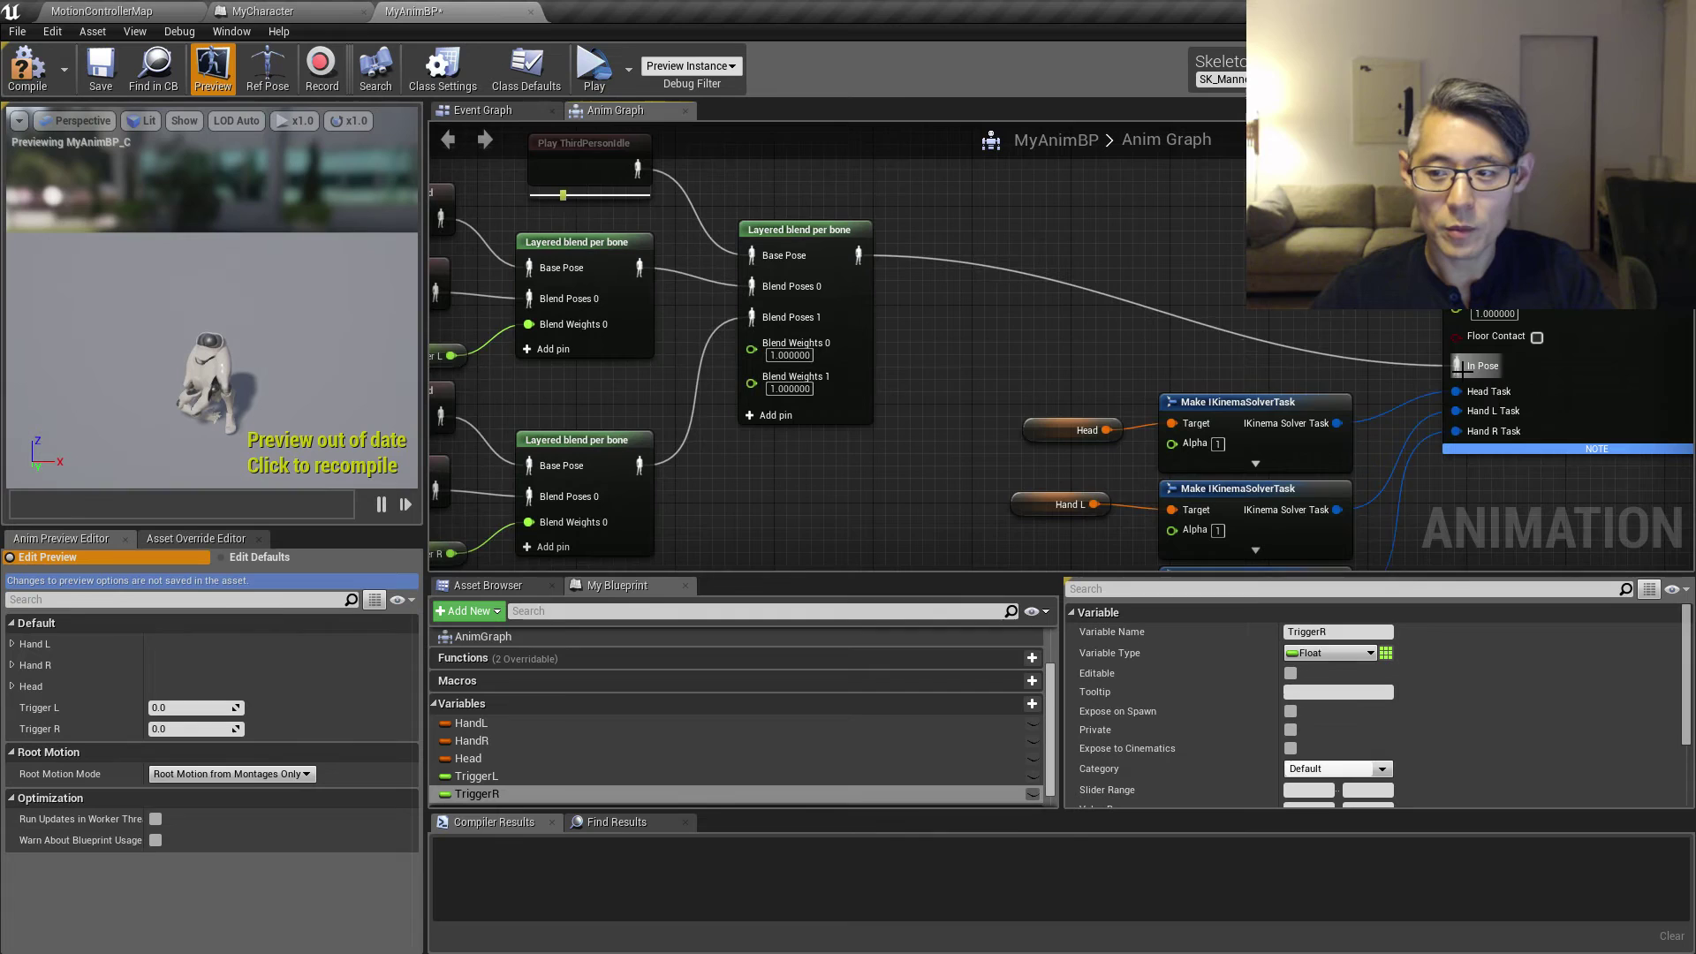
{"action": "right_click_drag", "start_coordinate": [919, 376], "coordinate": [1180, 306]}
{"action": "scroll", "coordinate": [630, 386], "scroll_direction": "down", "scroll_amount": 4}
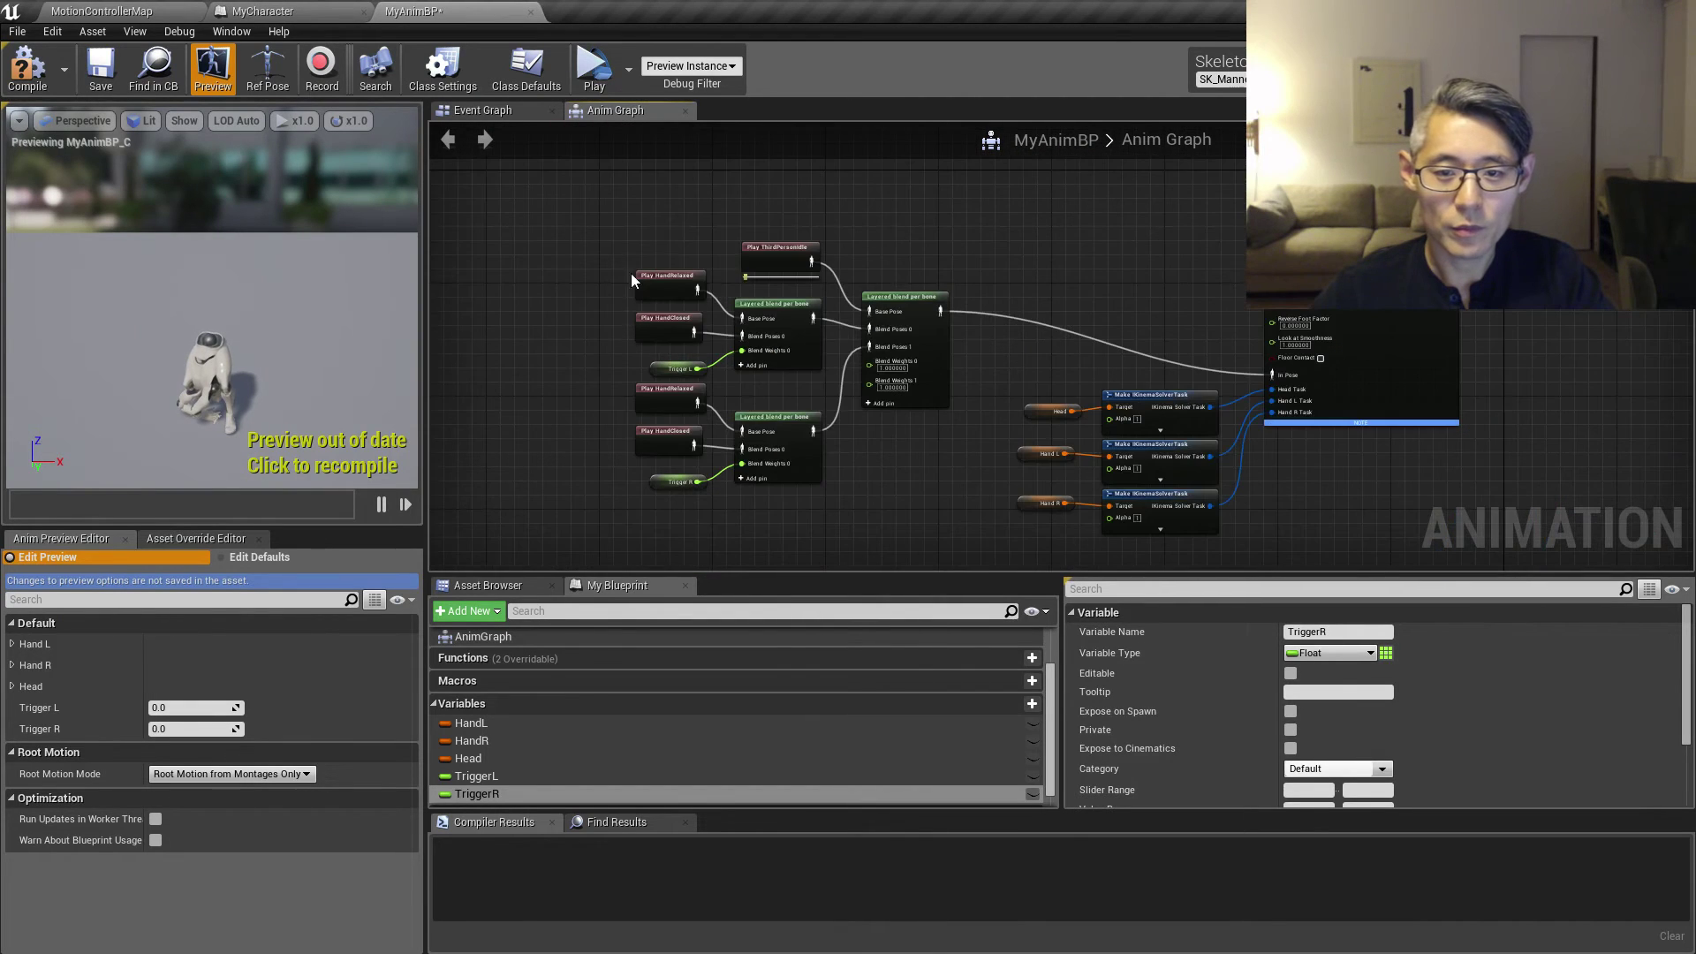
{"action": "left_click_drag", "start_coordinate": [631, 273], "coordinate": [1036, 261]}
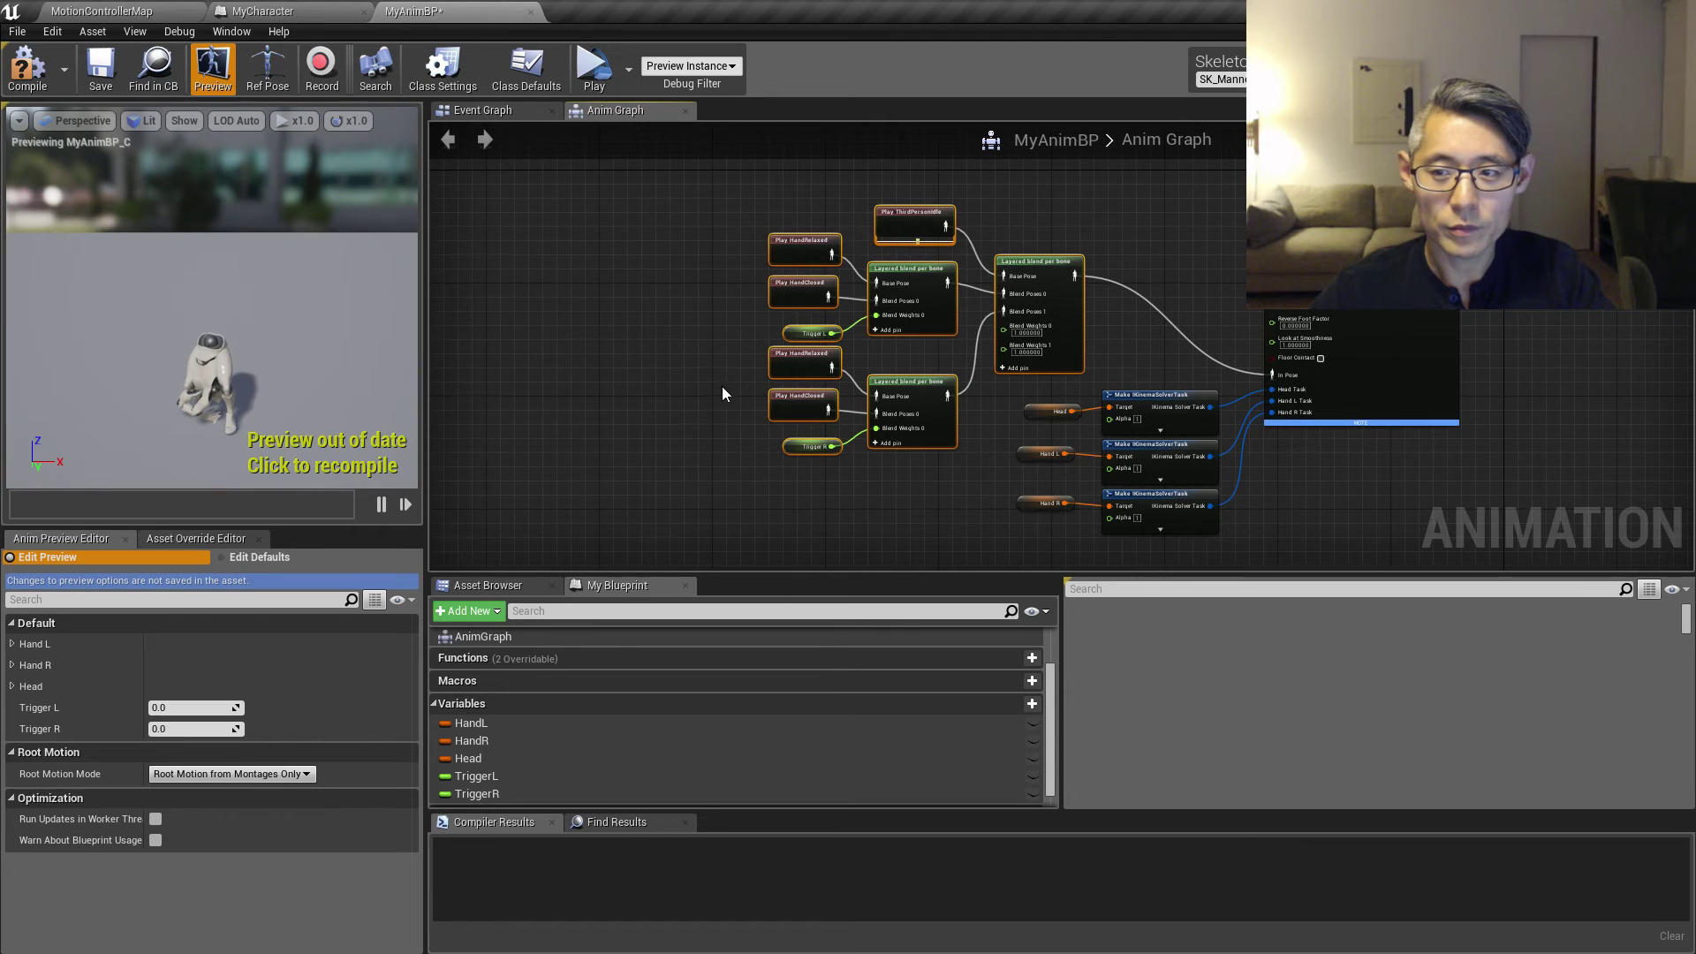
{"action": "scroll", "coordinate": [716, 394], "scroll_direction": "up", "scroll_amount": 2}
{"action": "right_click_drag", "start_coordinate": [707, 394], "coordinate": [477, 426]}
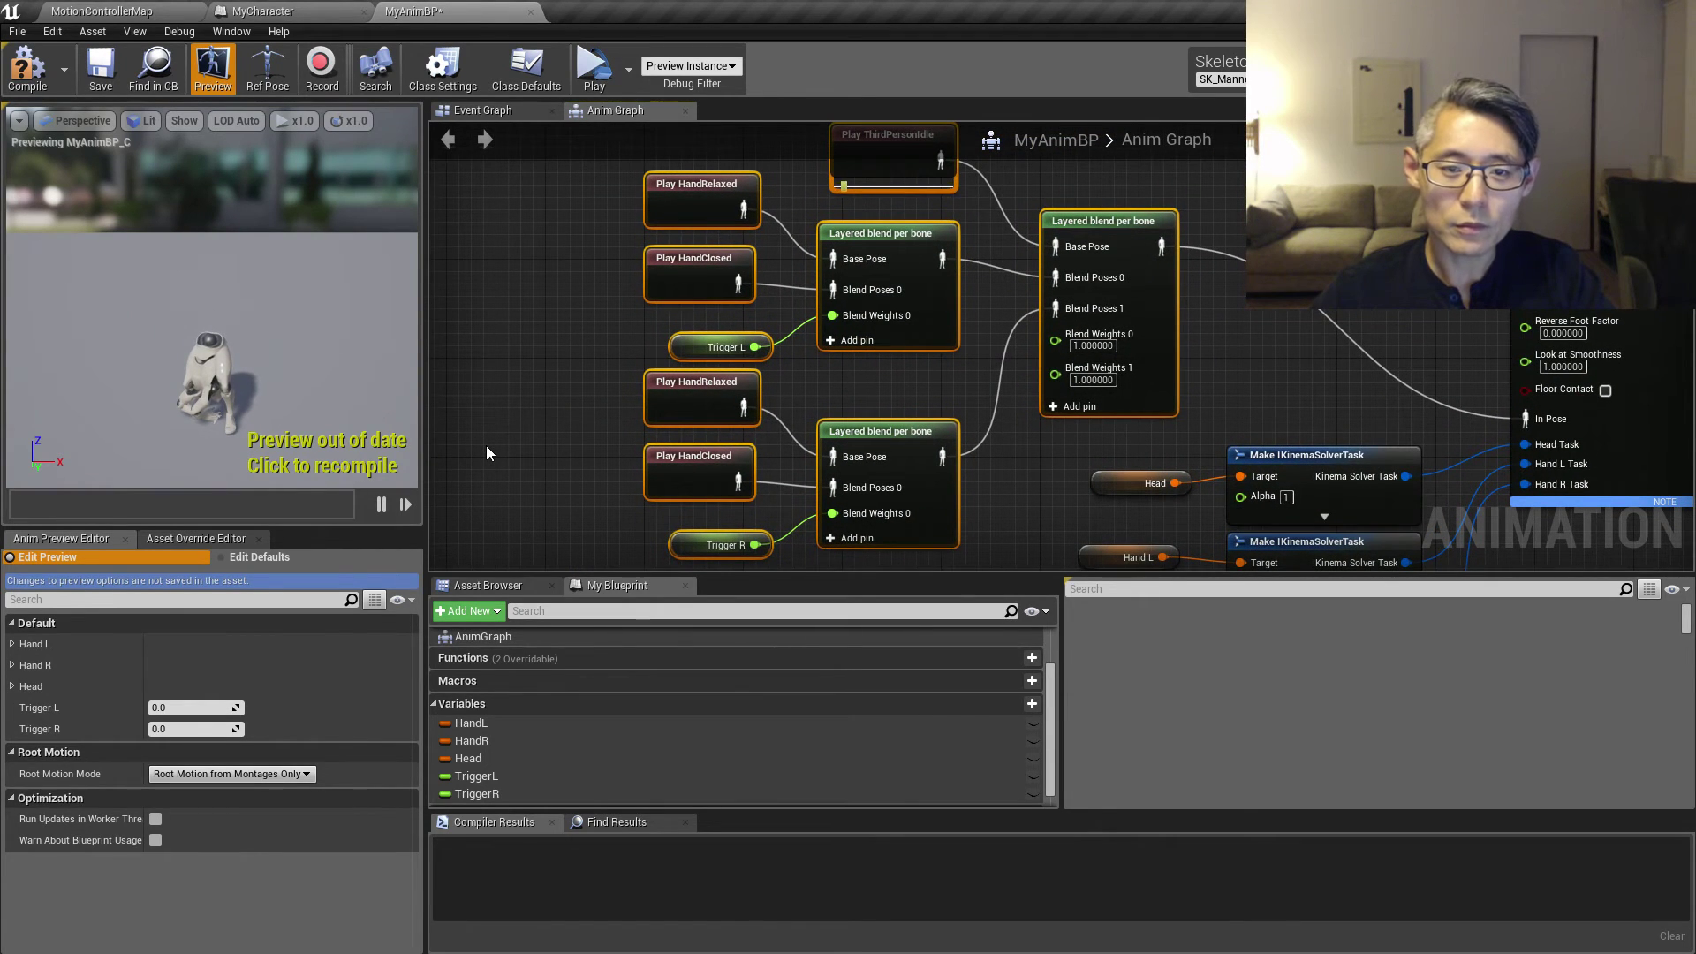
Step: Save and compile MyAnimBP, and play the MotionControllerMap level to test the hand poses
{"action": "left_click", "coordinate": [100, 69]}
{"action": "left_click", "coordinate": [28, 70]}
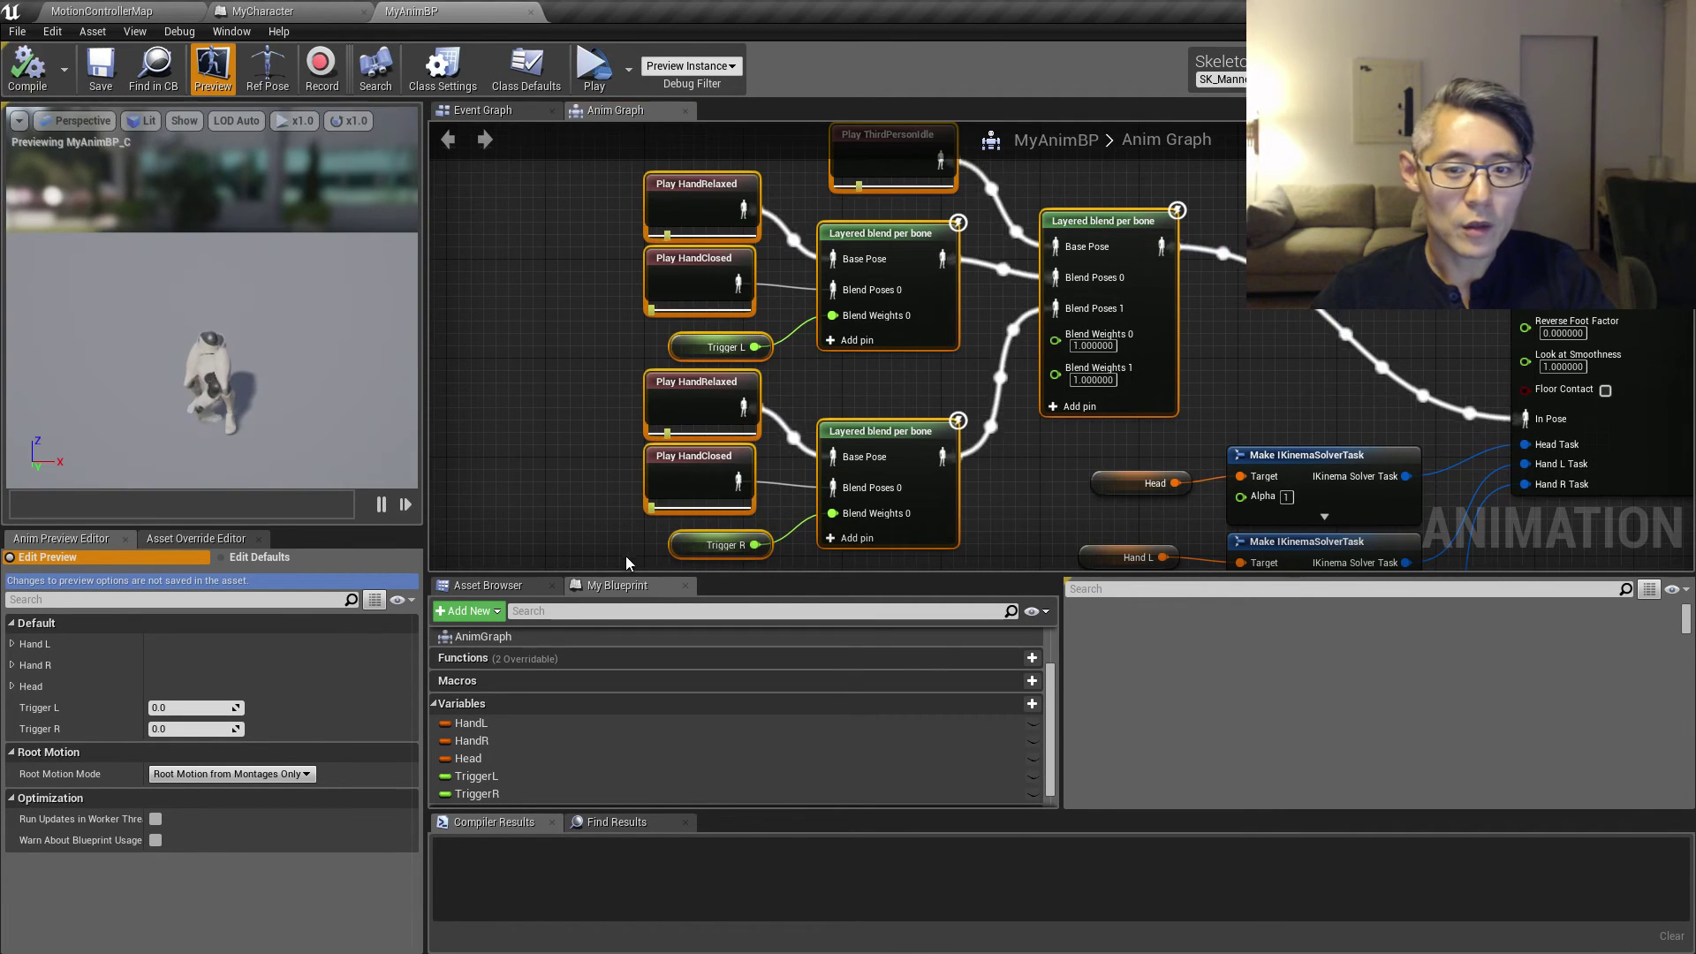
{"action": "left_click", "coordinate": [104, 16]}
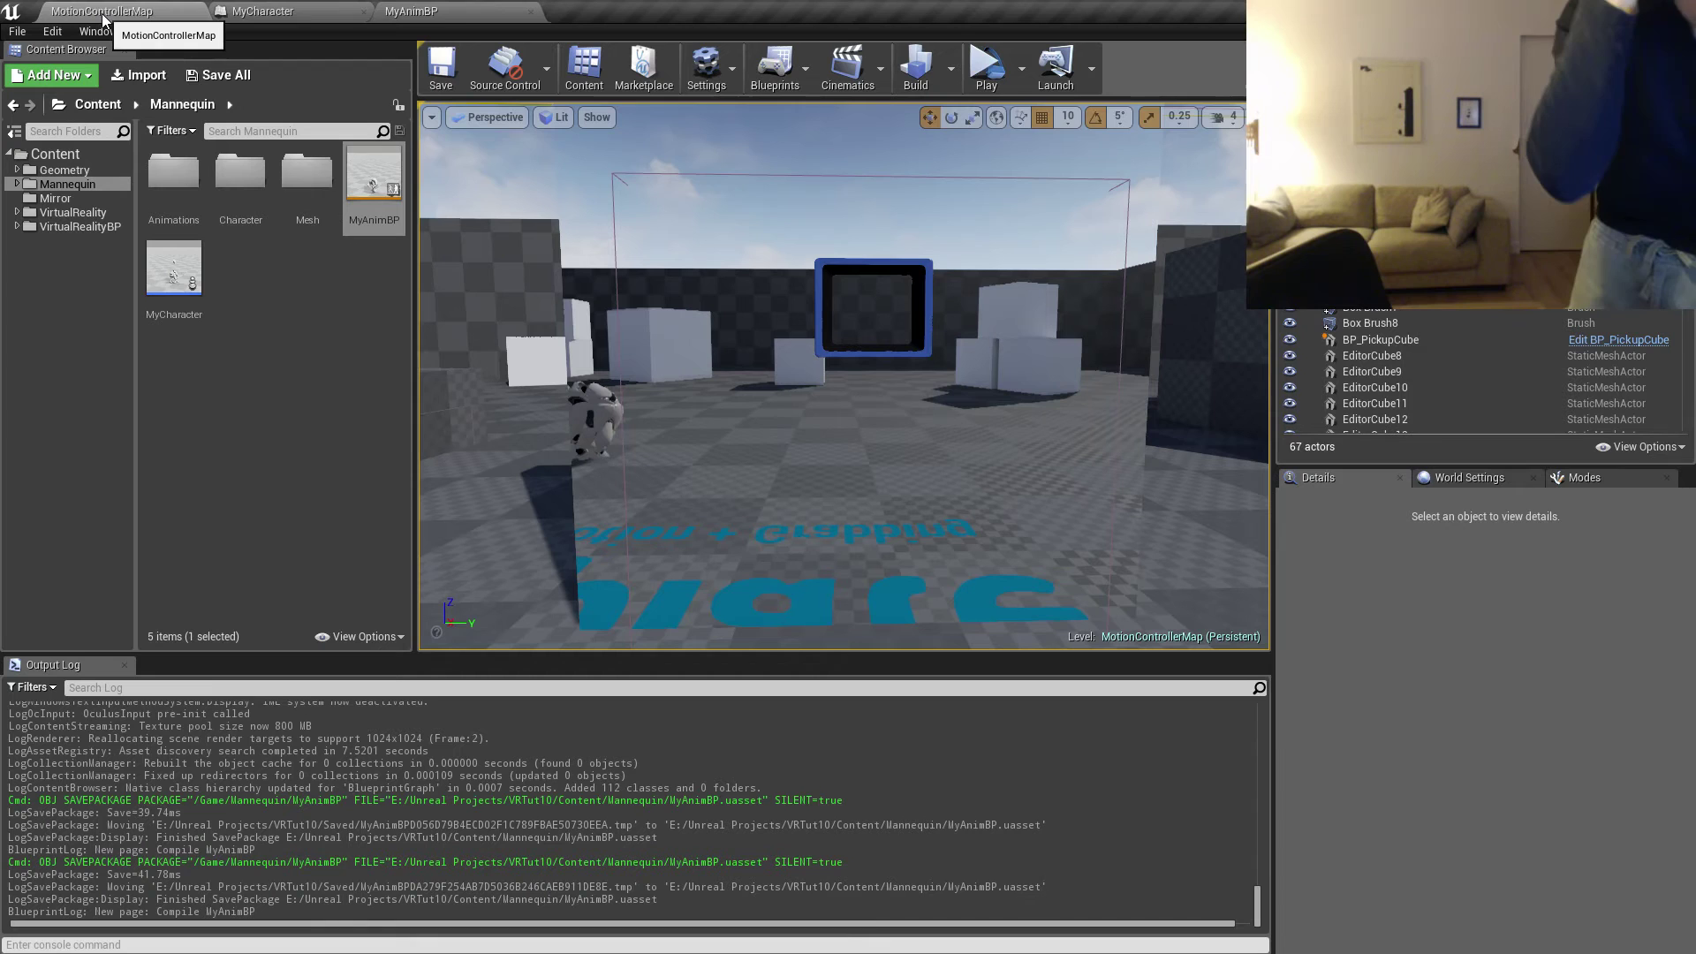
{"action": "left_click", "coordinate": [987, 67]}
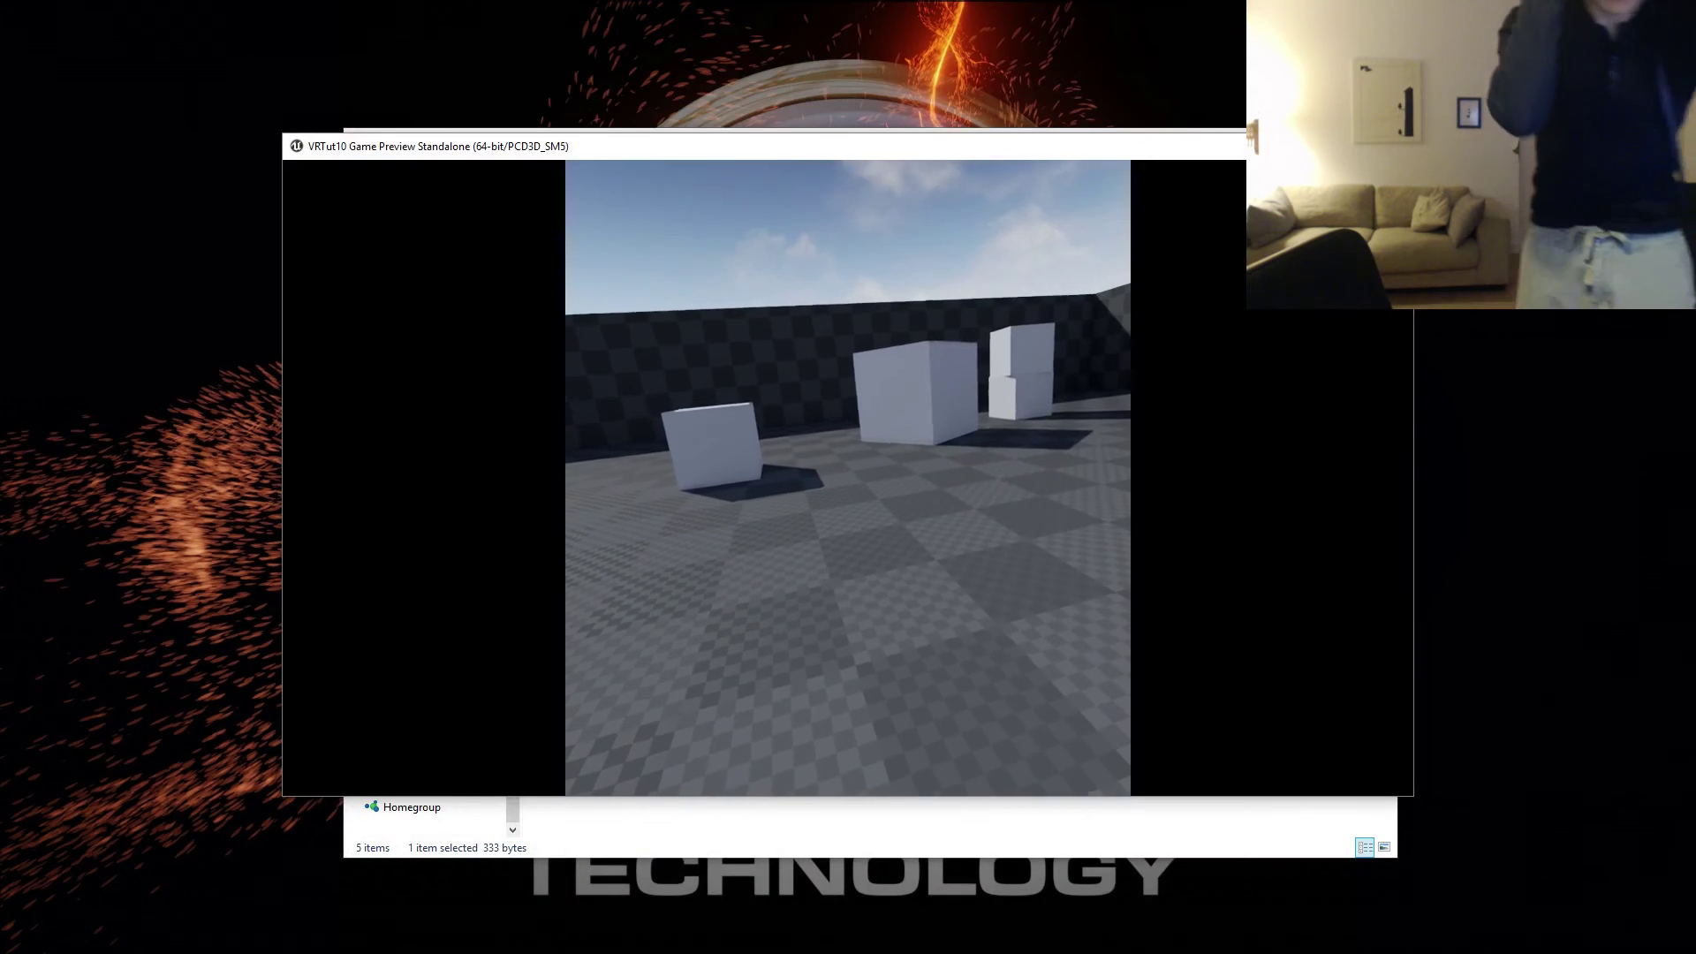